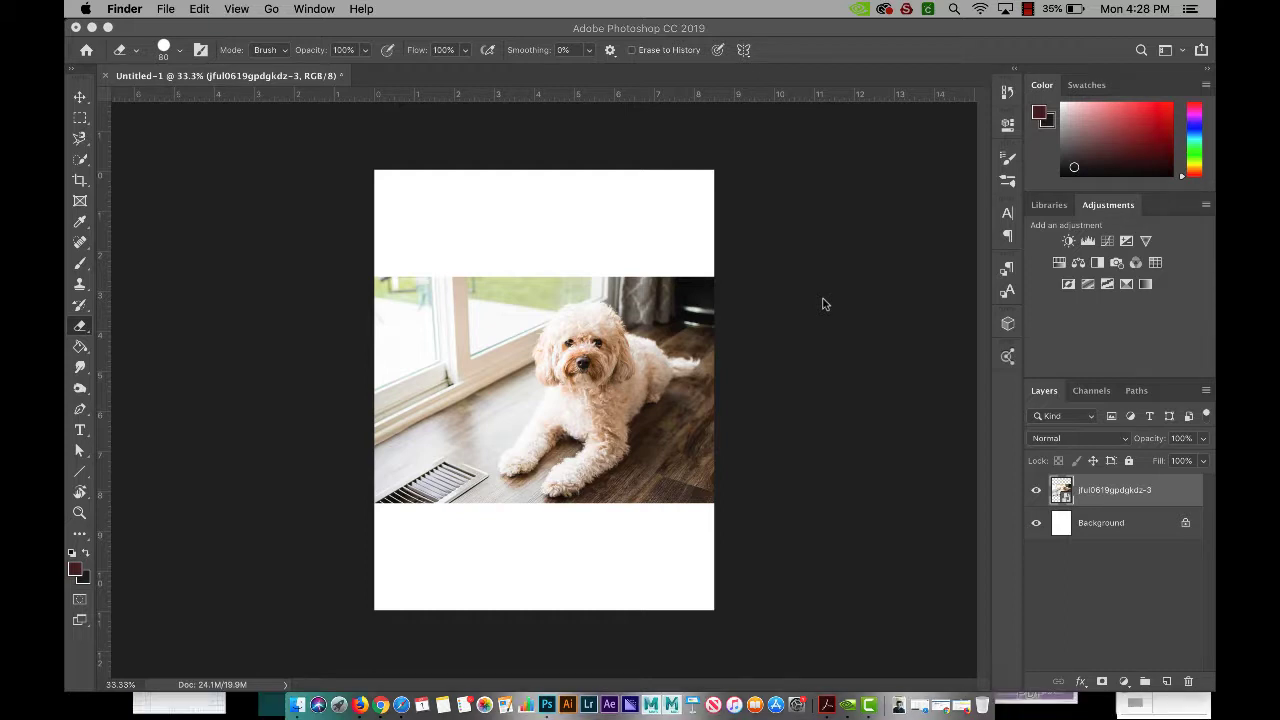
Add a Brightness/Contrast adjustment layer above the dog photo layer
click(758, 307)
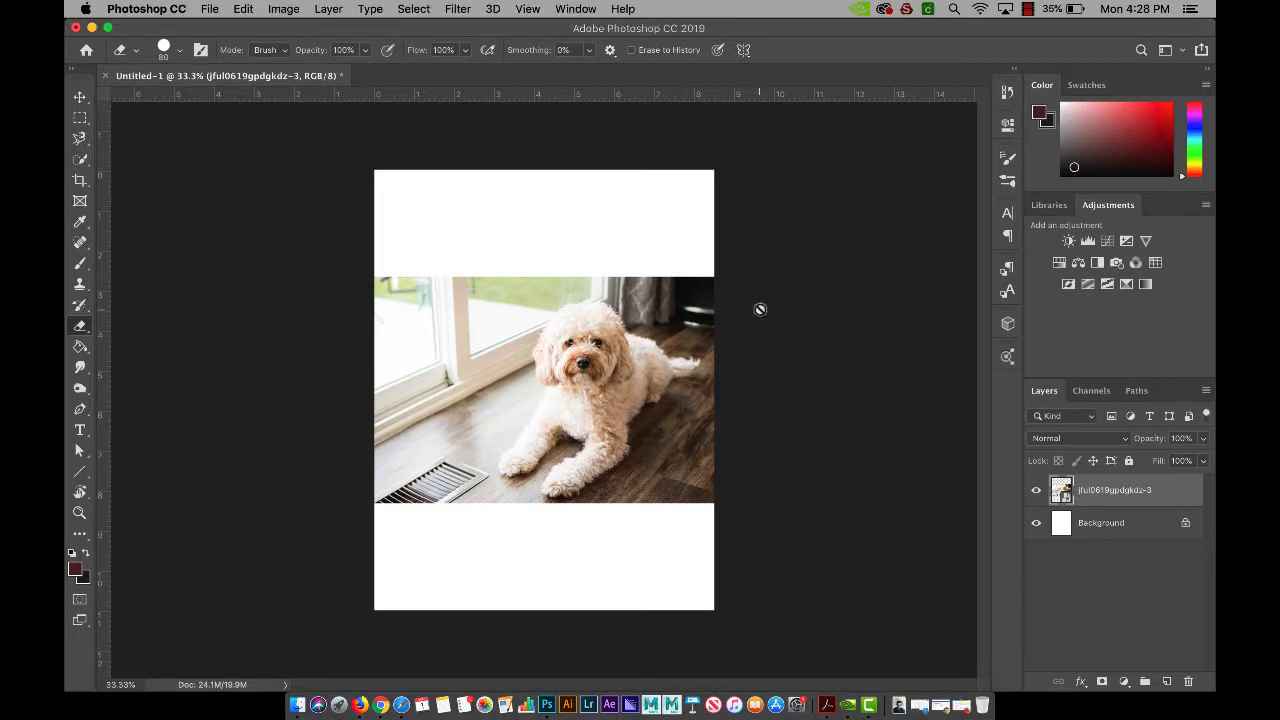
key(super+plus)
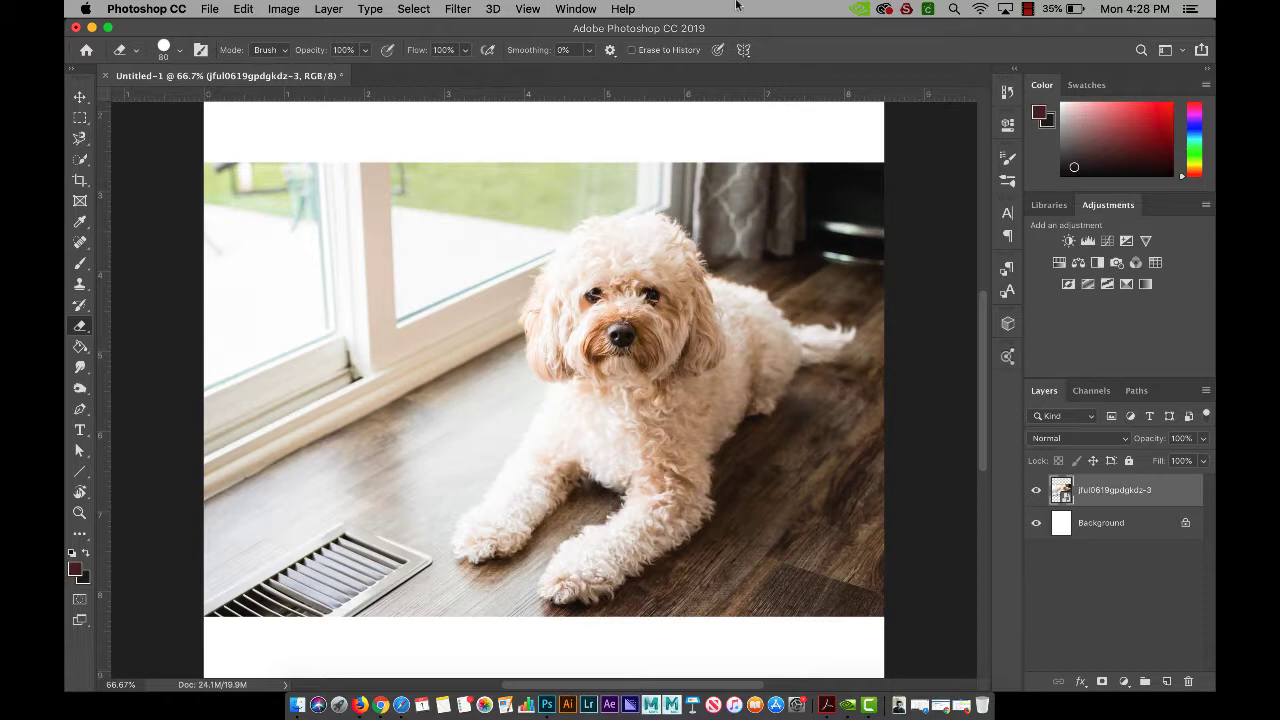
click(571, 8)
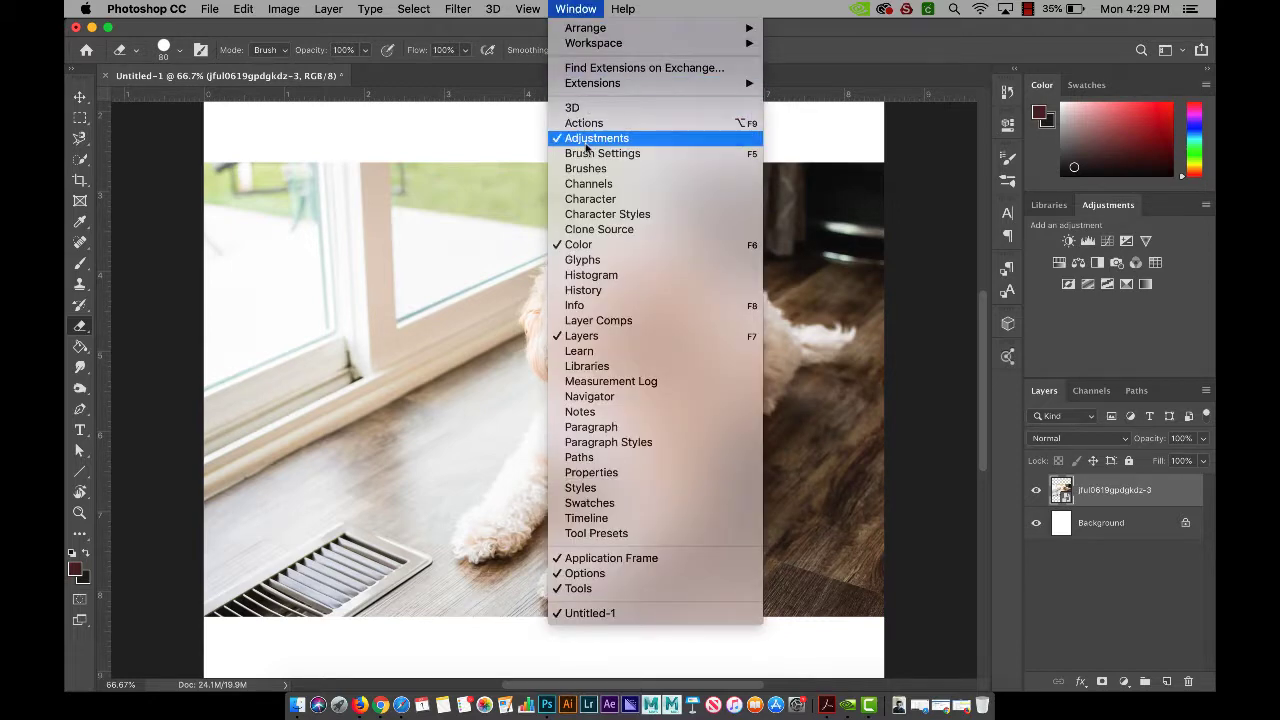
click(579, 8)
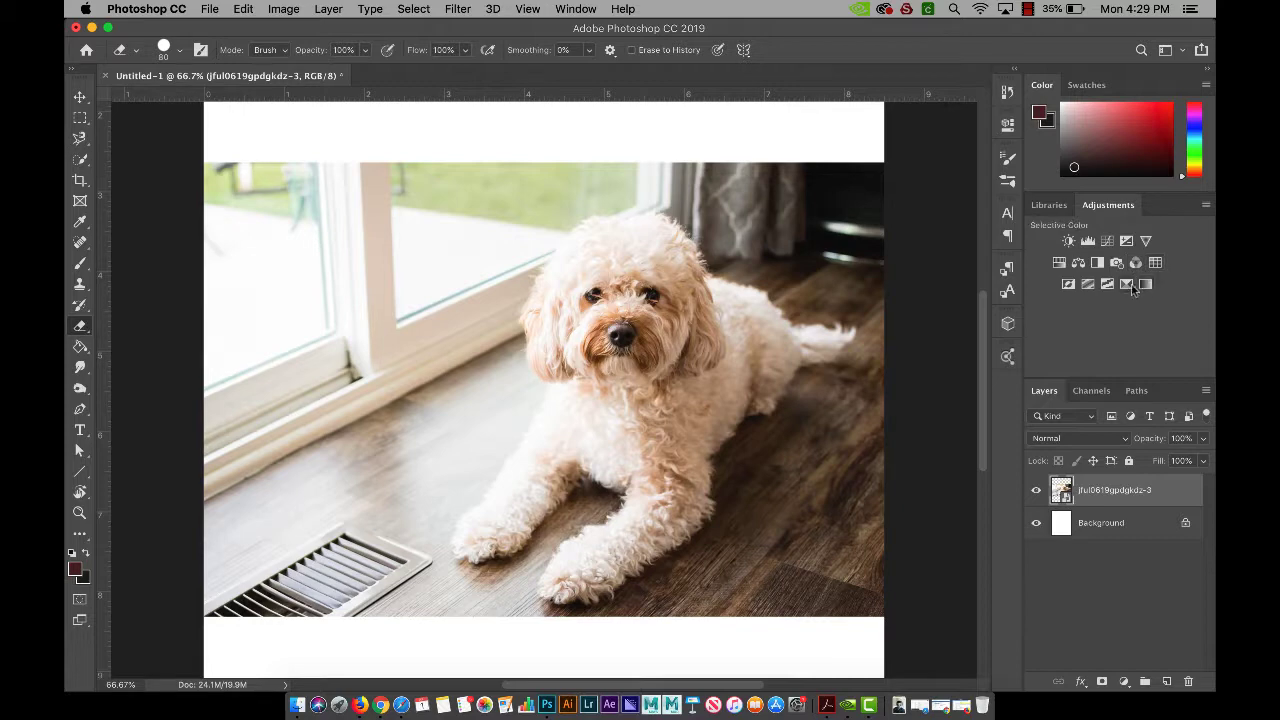
click(1067, 285)
click(1067, 242)
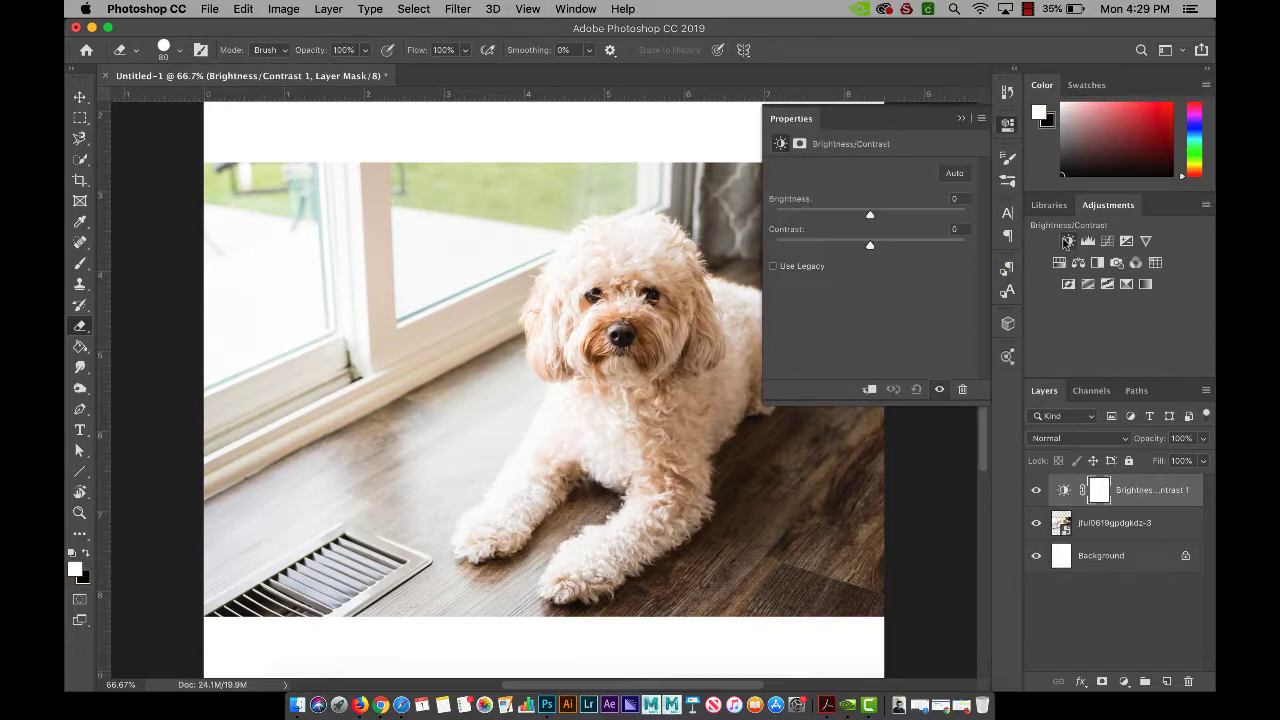
Try out brightness and contrast changes on the adjustment layer, and reset both values to 0
drag(870, 217, 811, 243)
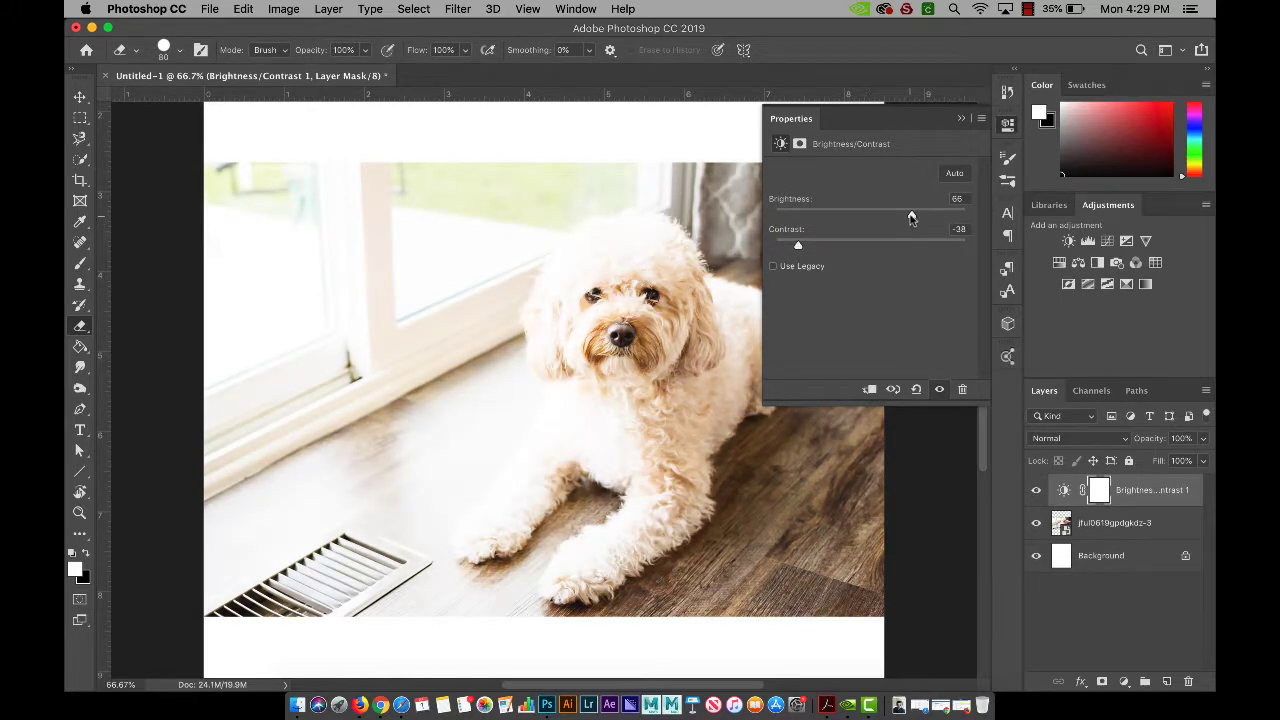
drag(911, 218, 871, 218)
click(936, 197)
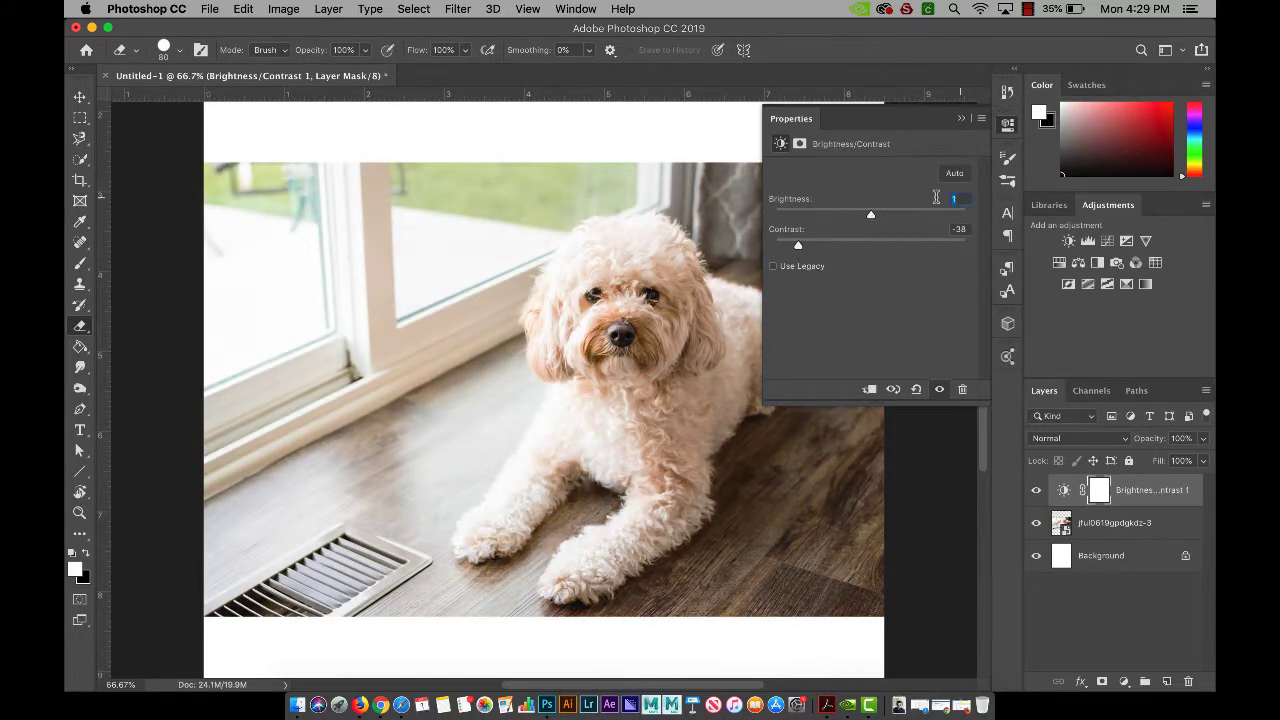
text(0)
key(Tab)
text(0)
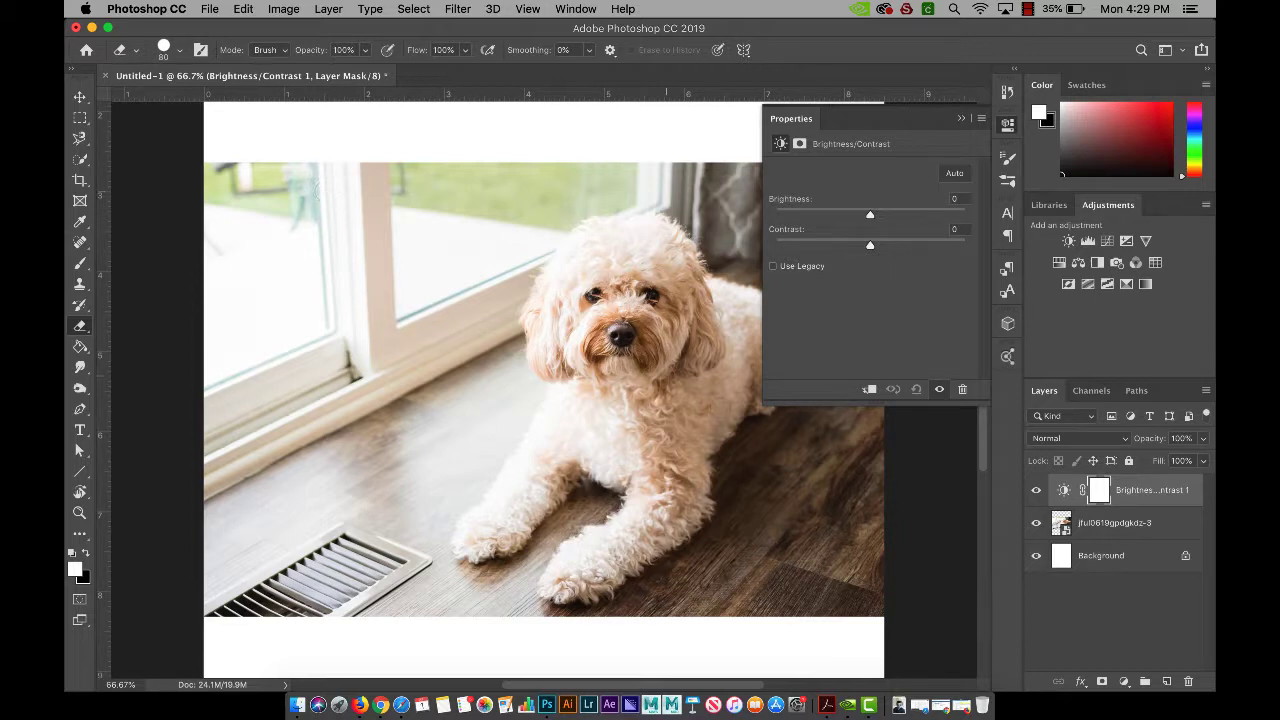
Delete the Brightness/Contrast adjustment layer and collapse the properties
click(1097, 490)
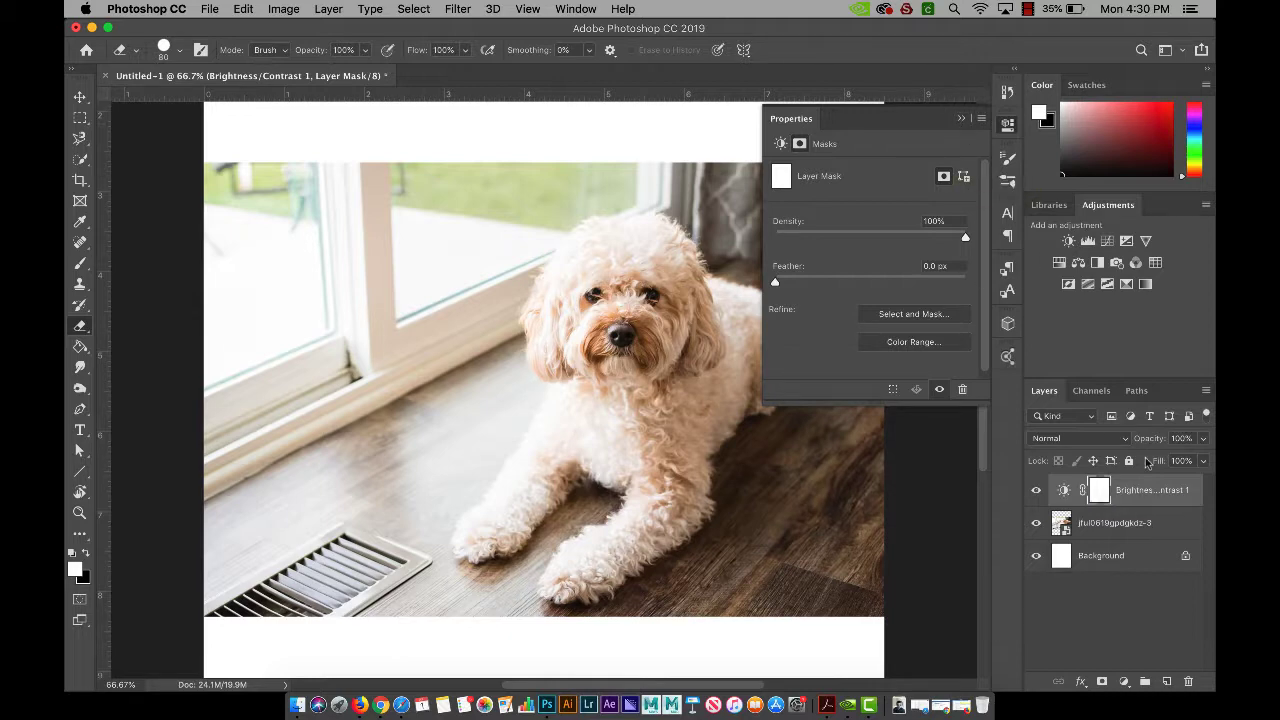
click(1147, 503)
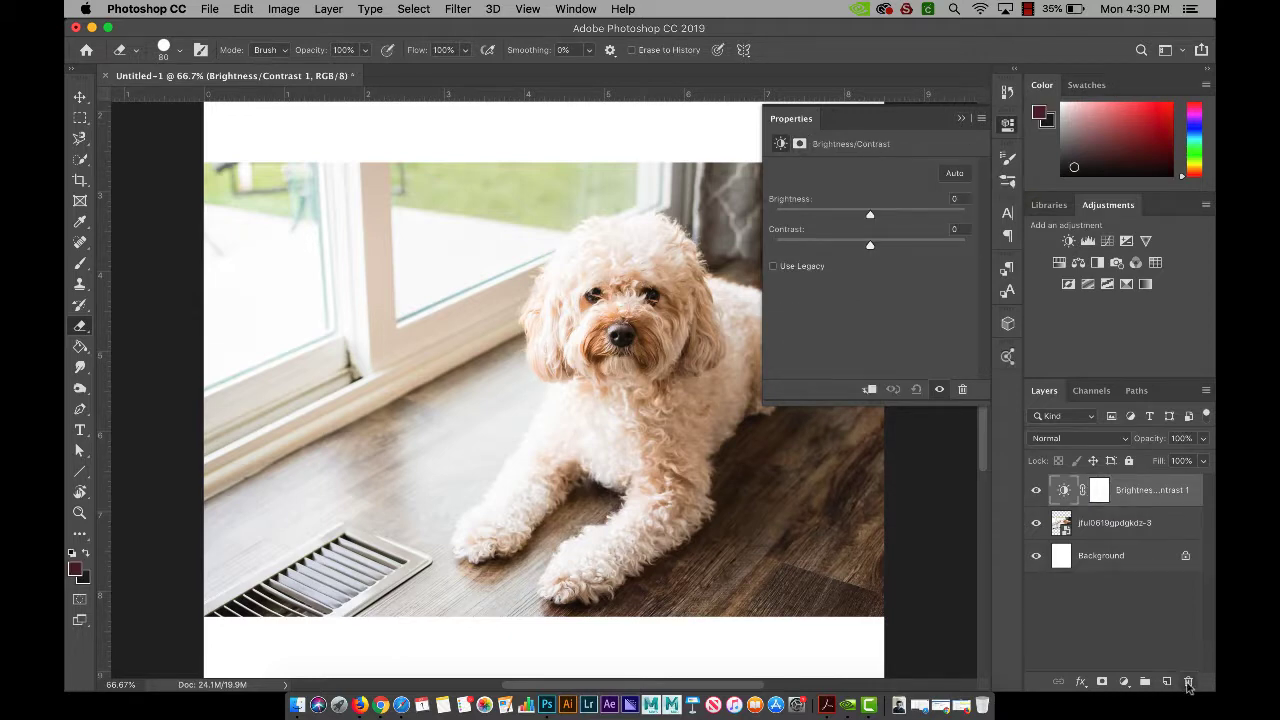
click(1188, 681)
click(745, 256)
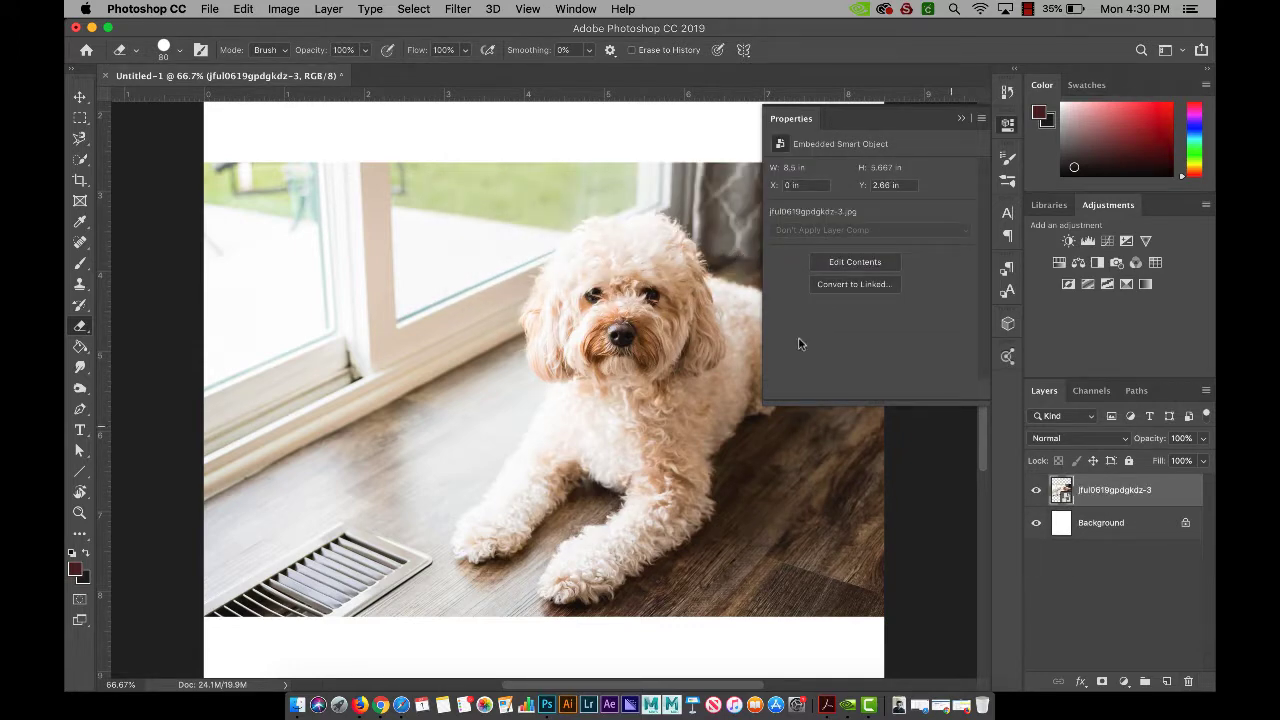
click(961, 118)
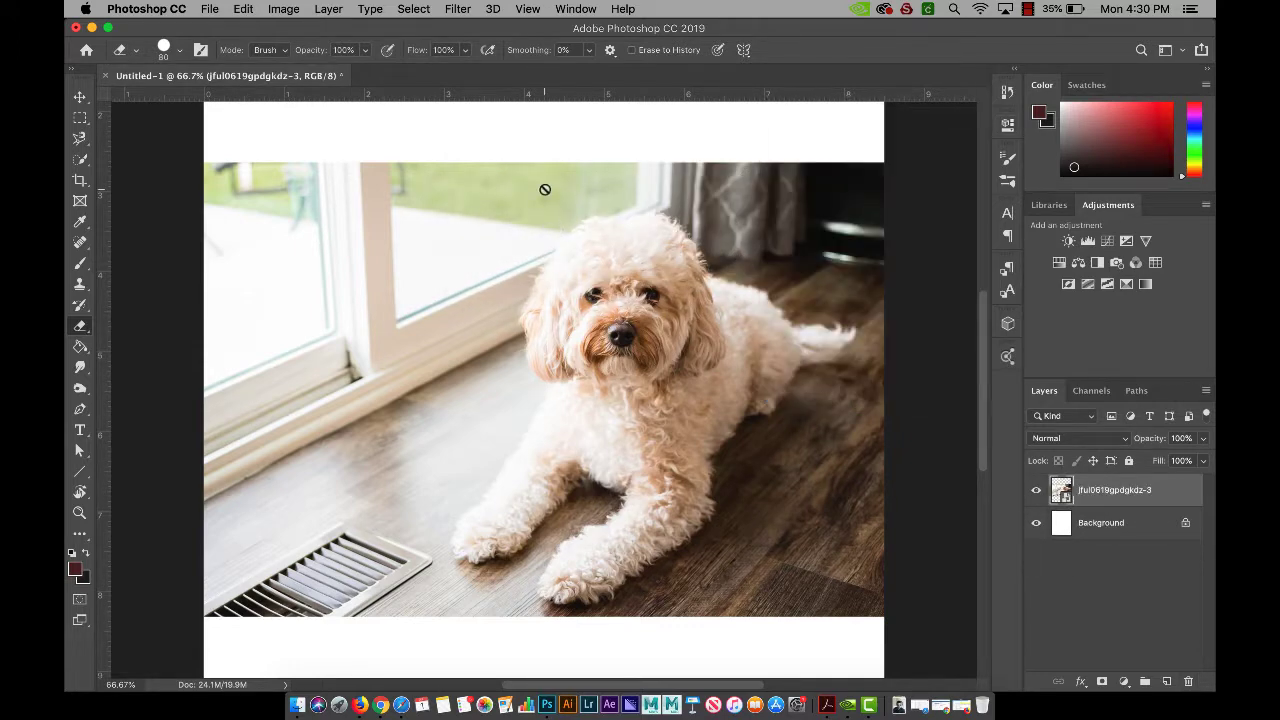
Select the window pane directly behind the dog with the Quick Selection tool, subtracting the window frame from the selection
key(w)
mouse_move(403, 170)
mouse_down()
mouse_move(549, 253)
mouse_move(461, 267)
mouse_up()
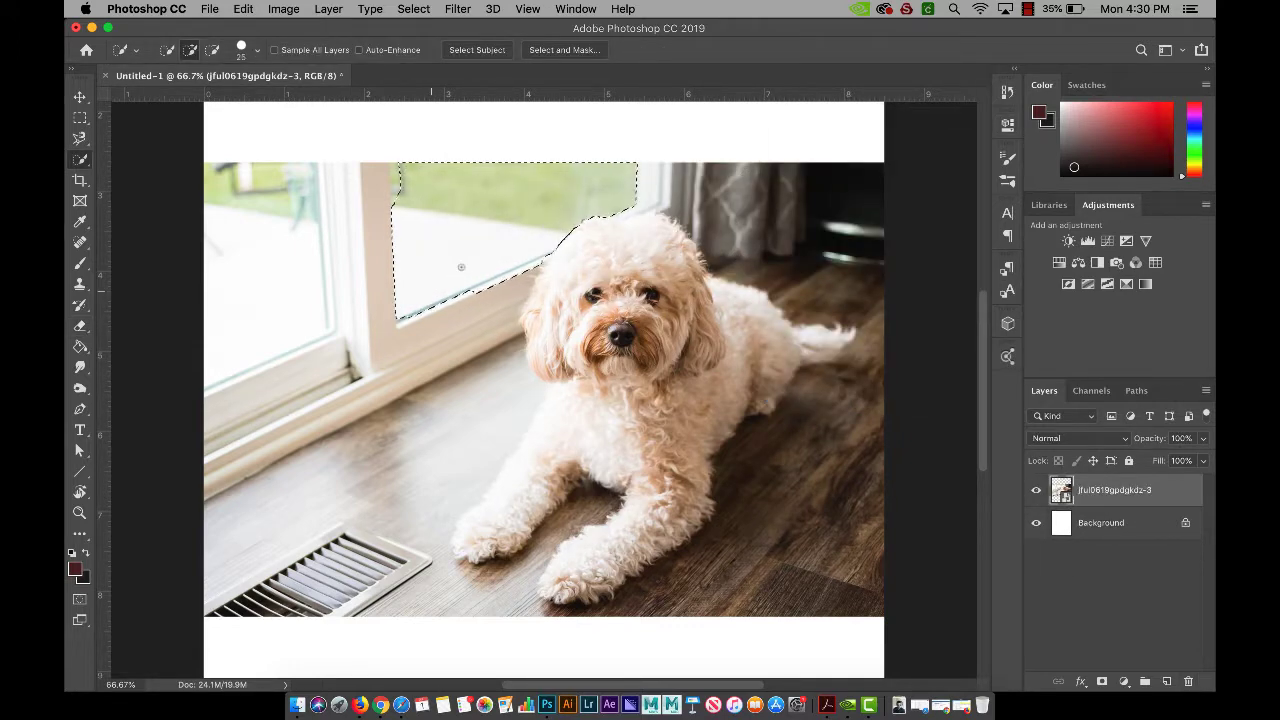
click(378, 178)
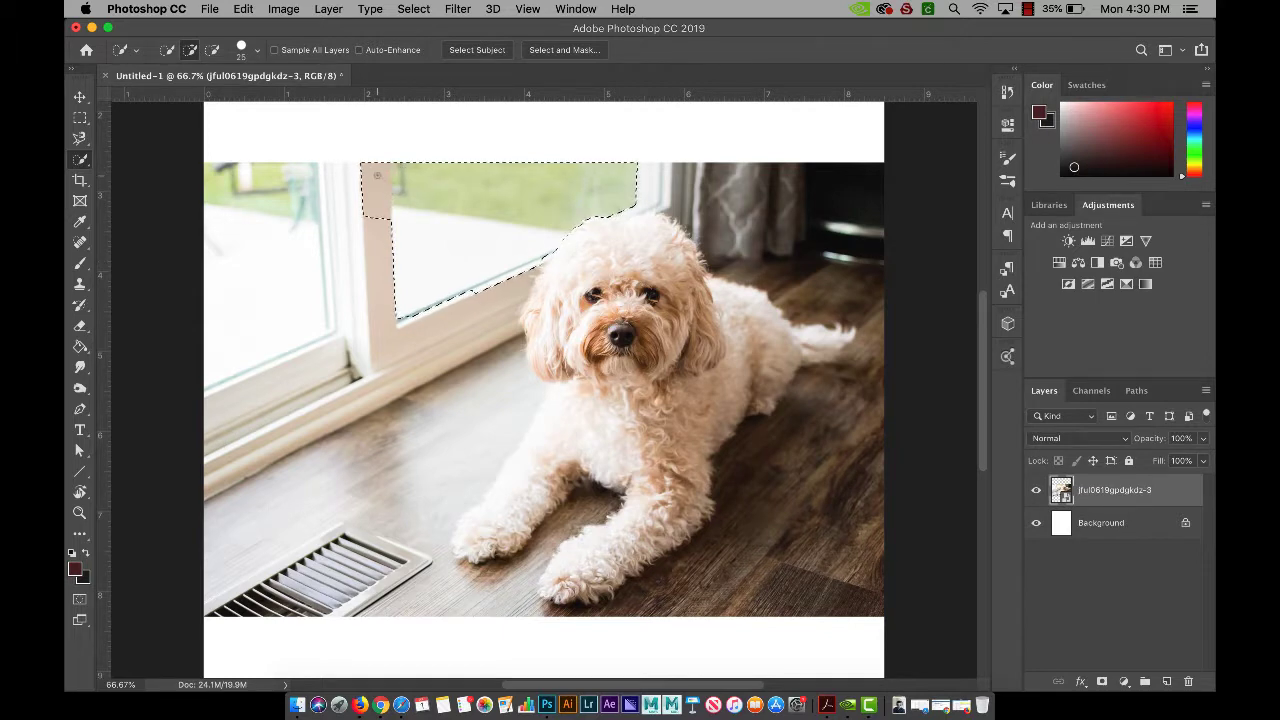
key(alt)
drag(376, 176, 378, 238)
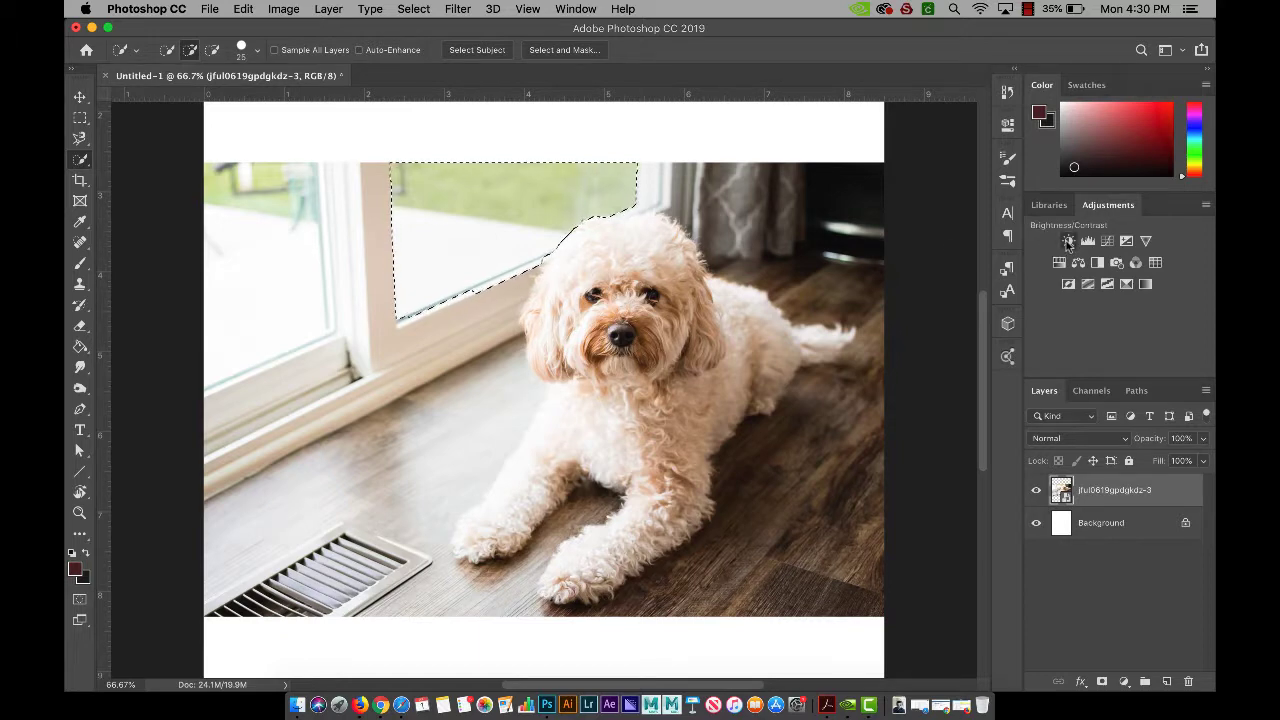
Darken only the selected window pane with a Brightness/Contrast adjustment layer at brightness -147, and undo the whole adjustment
click(1068, 241)
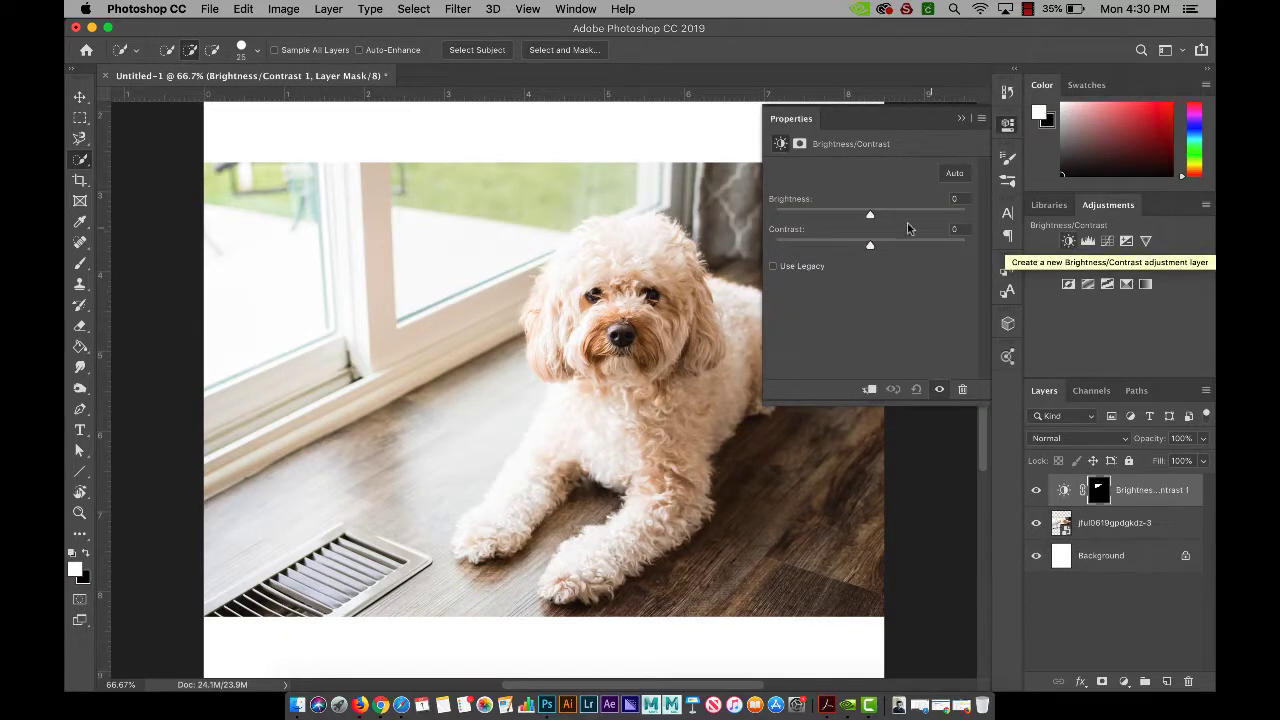
drag(870, 217, 778, 212)
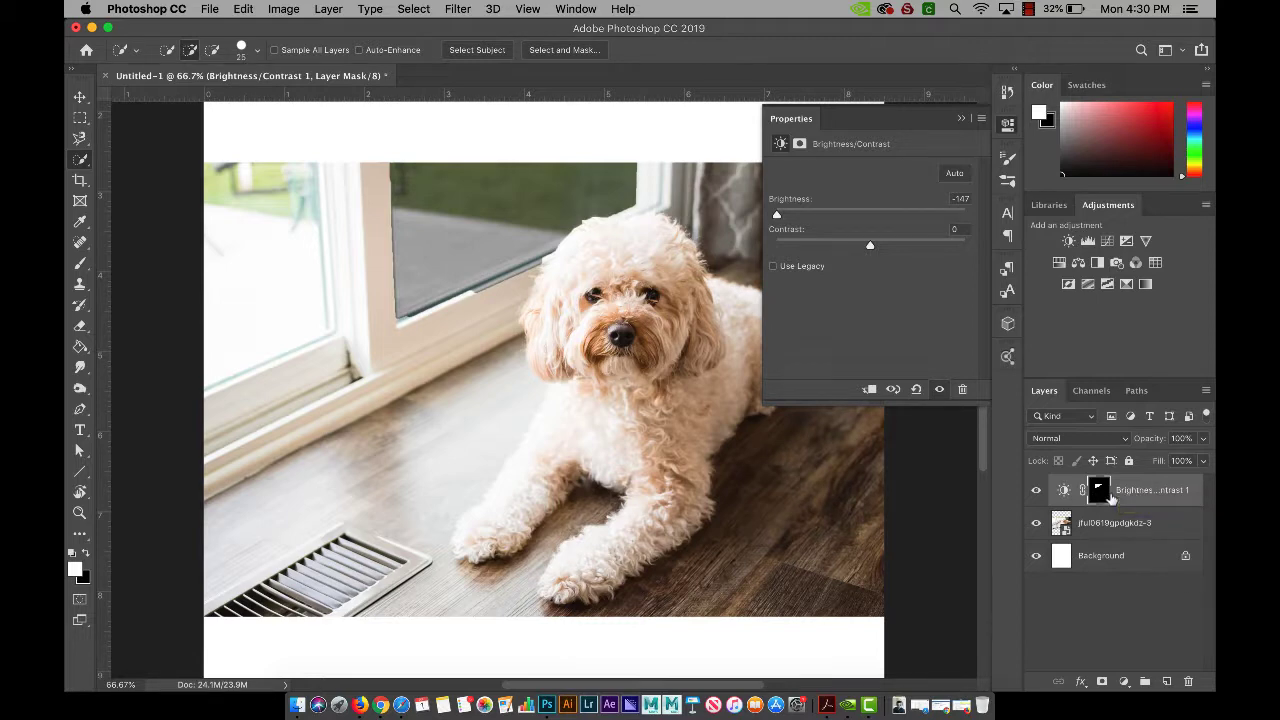
key(super+z)
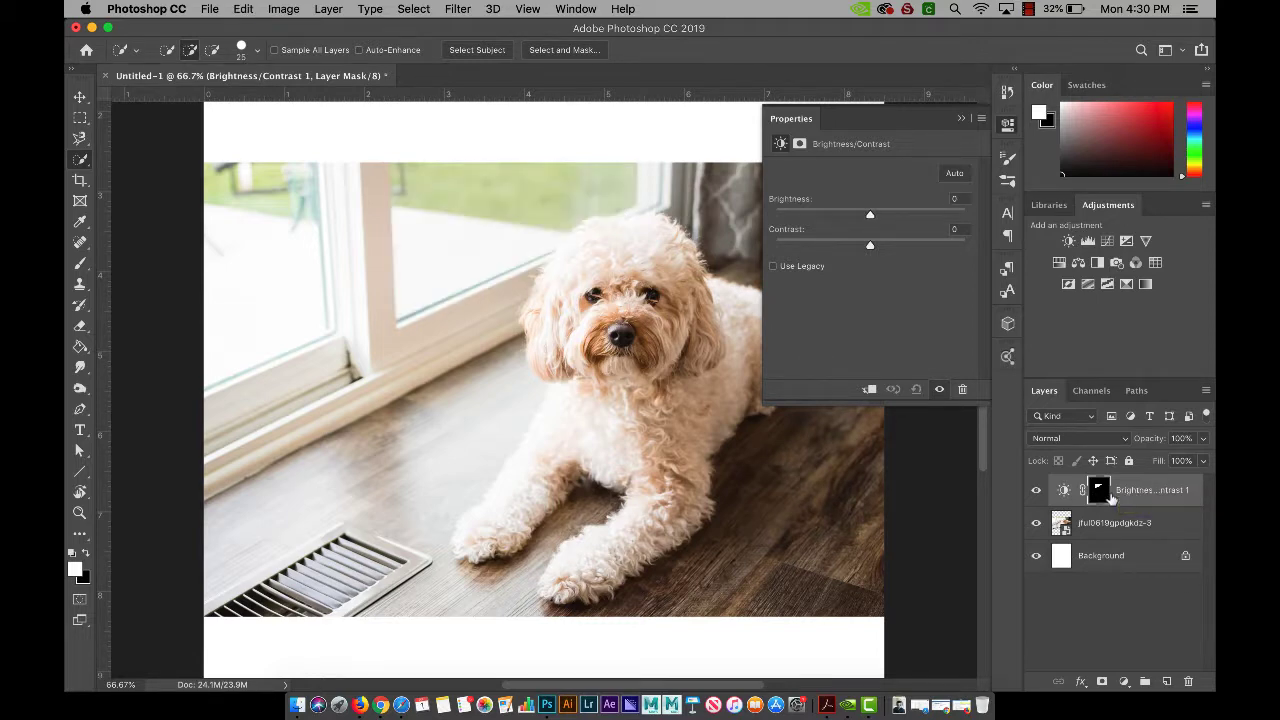
key(super+z)
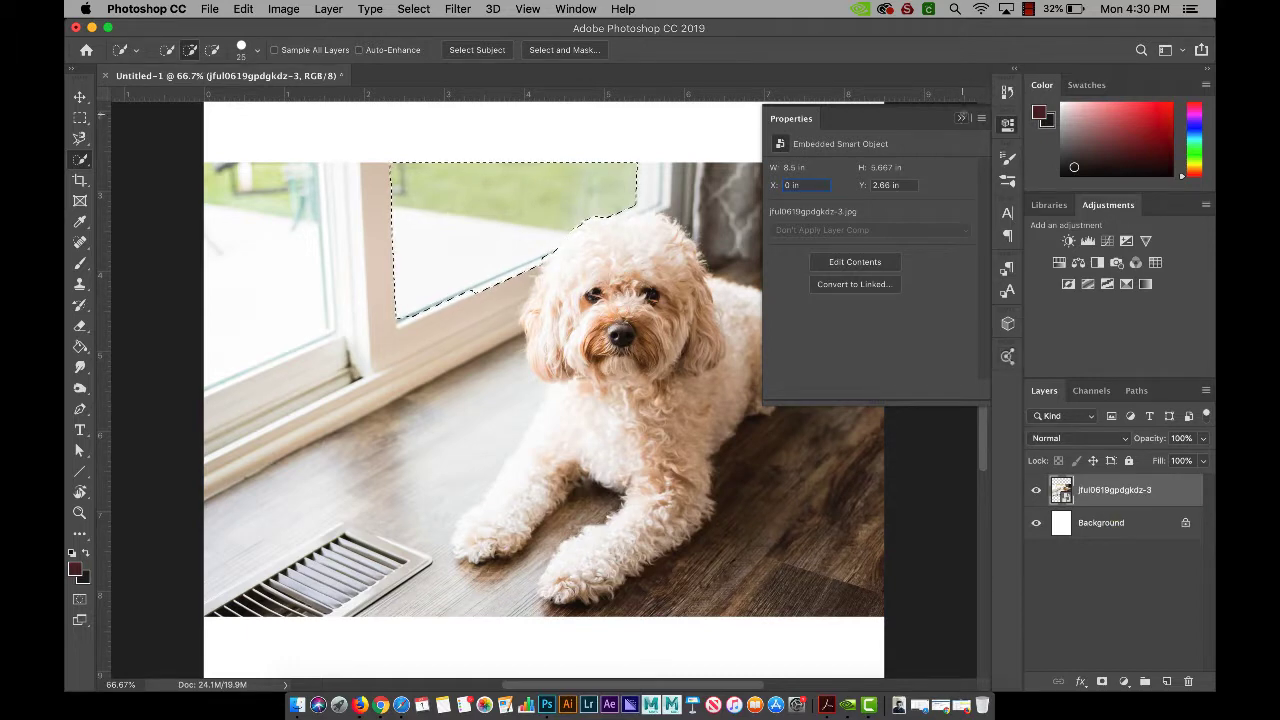
click(962, 118)
Duplicate the dog photo layer and quick-select the whole dog, subtracting the floor and the window pane from the selection
drag(1098, 497, 1168, 681)
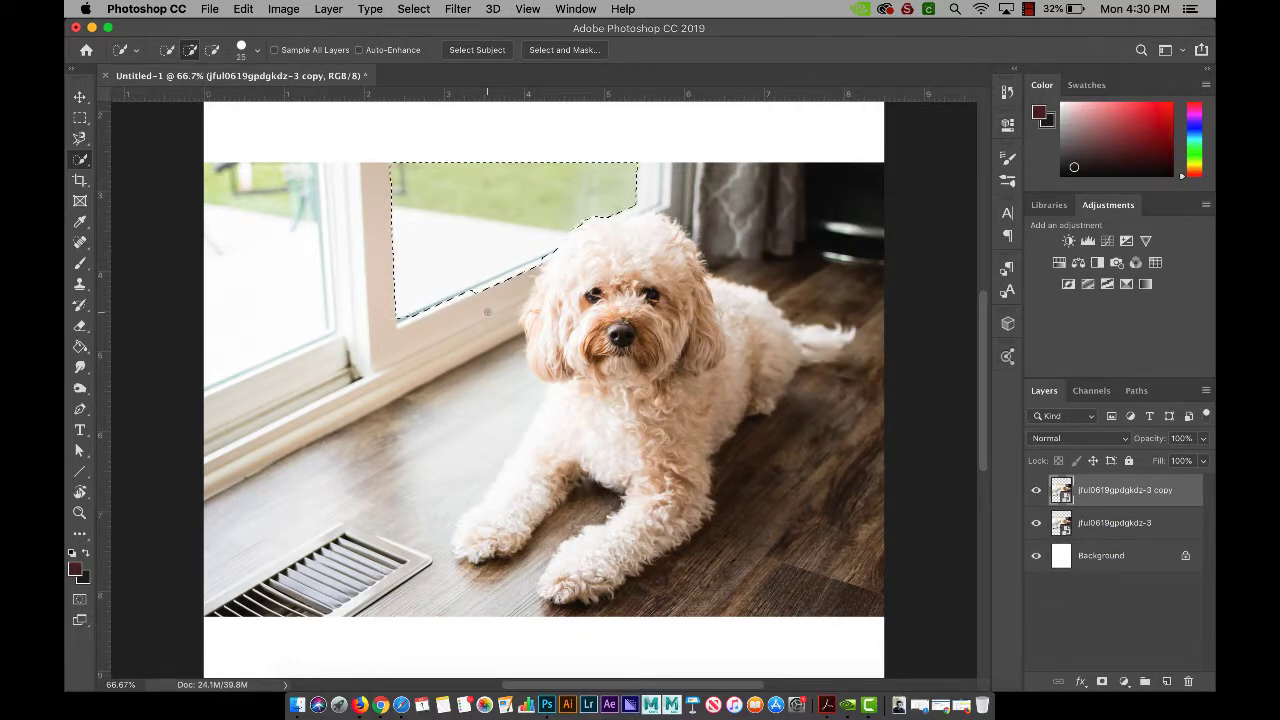
mouse_move(625, 236)
mouse_down()
mouse_move(600, 378)
mouse_move(571, 422)
mouse_up()
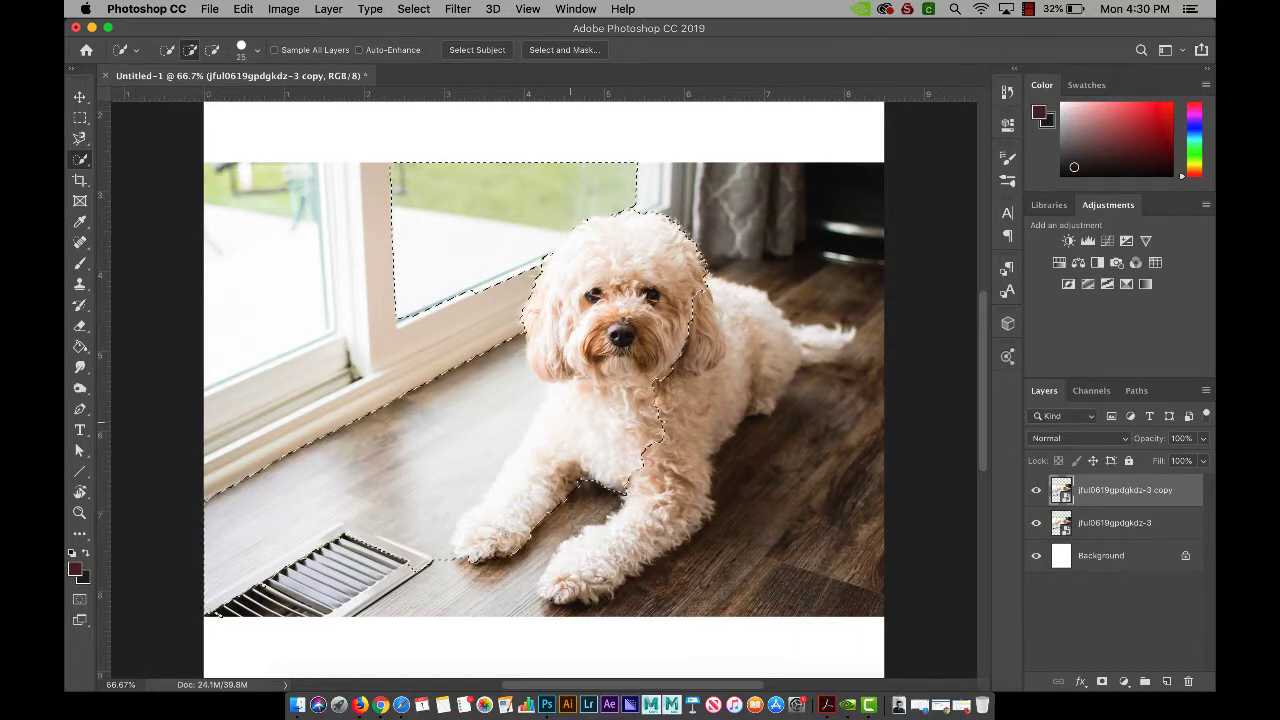
mouse_move(504, 535)
mouse_down()
mouse_move(620, 543)
mouse_move(740, 358)
mouse_up()
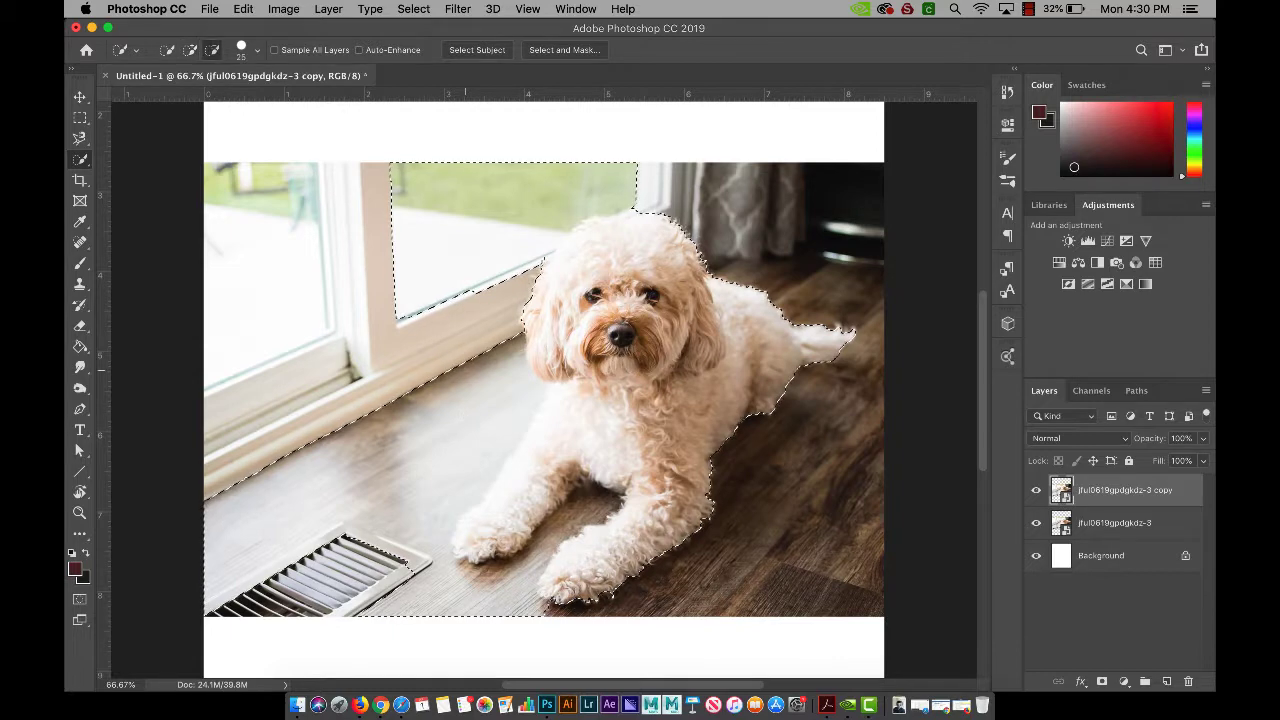
mouse_move(465, 416)
mouse_down()
mouse_move(425, 556)
mouse_move(440, 548)
mouse_move(450, 608)
mouse_move(530, 556)
mouse_move(570, 486)
mouse_move(600, 495)
mouse_up()
mouse_move(503, 260)
mouse_down()
mouse_move(565, 173)
mouse_move(455, 283)
mouse_move(510, 274)
mouse_move(430, 313)
mouse_up()
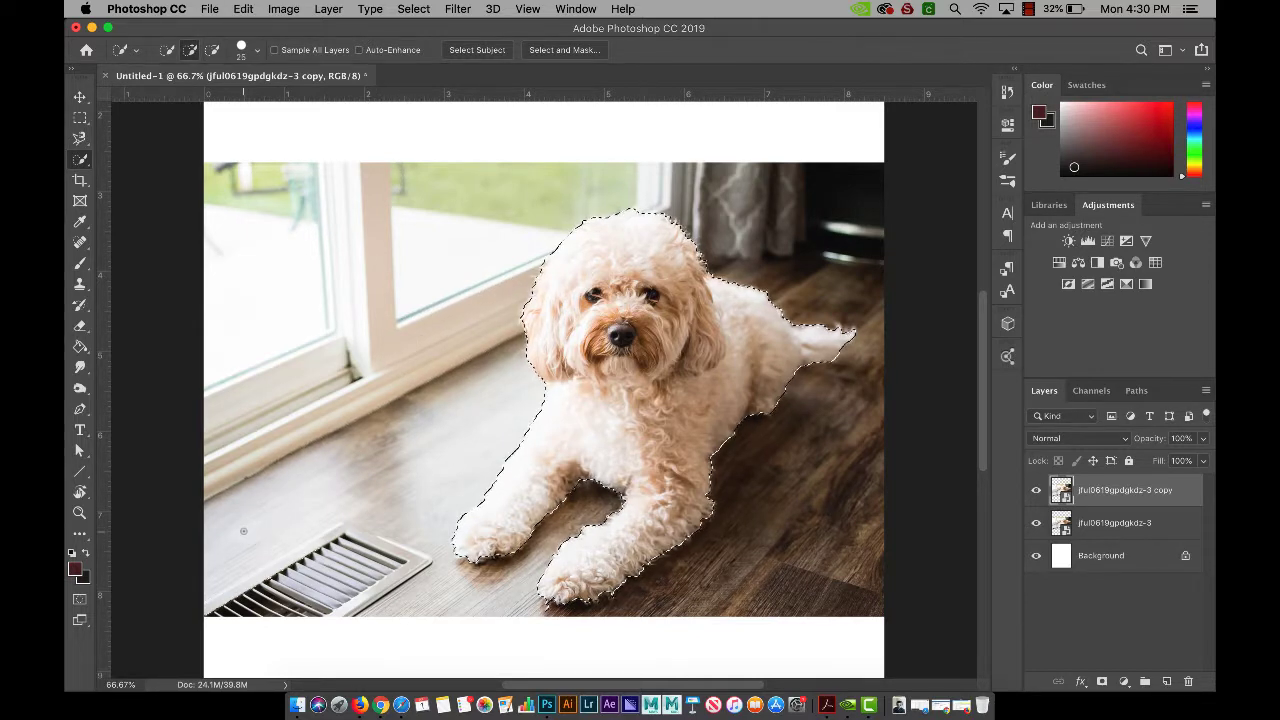
Copy the selected dog onto its own layer and delete the duplicated photo layer
key(super+j)
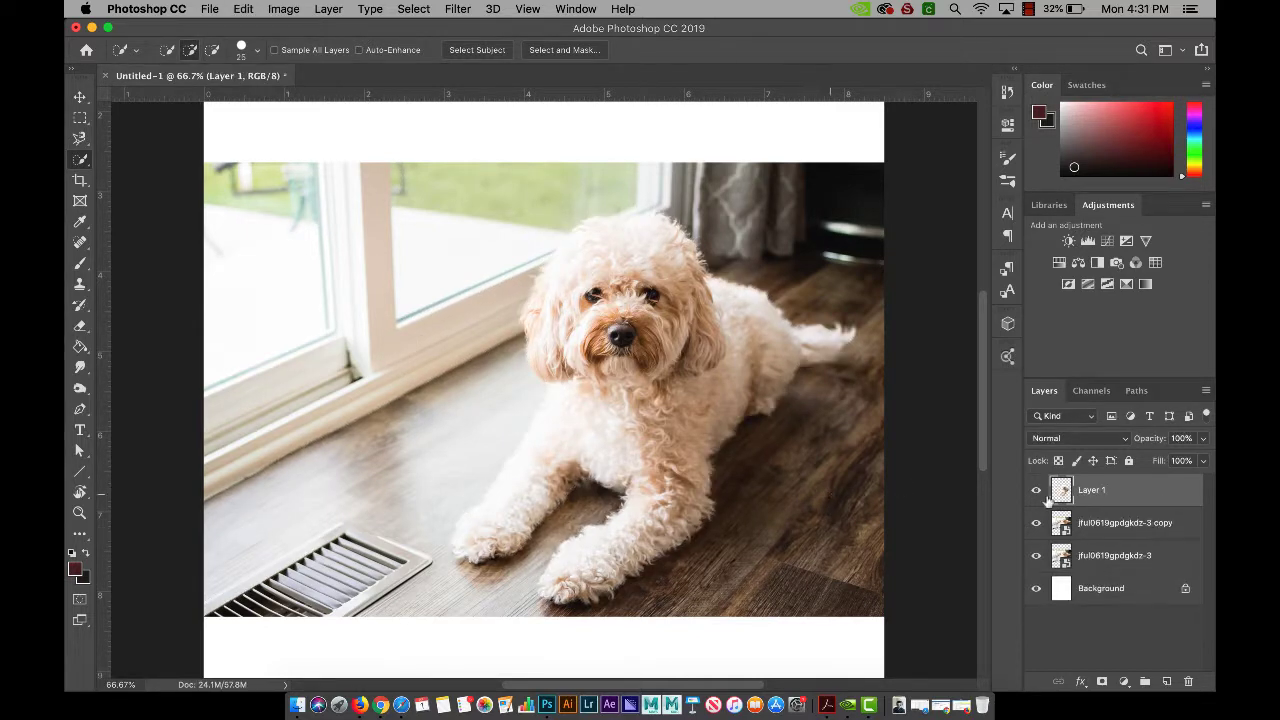
click(1120, 523)
key(BackSpace)
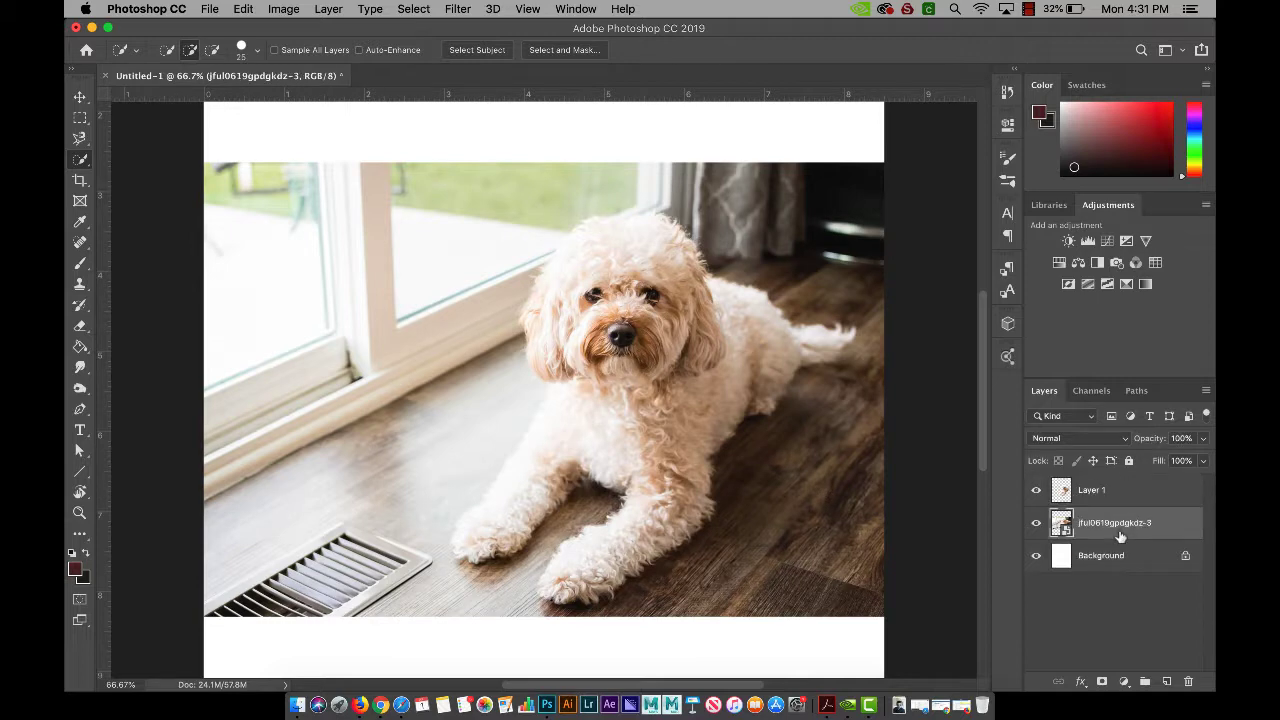
Move the cut-out dog on Layer 1 up and to the left, over the window beside the original dog
click(1095, 492)
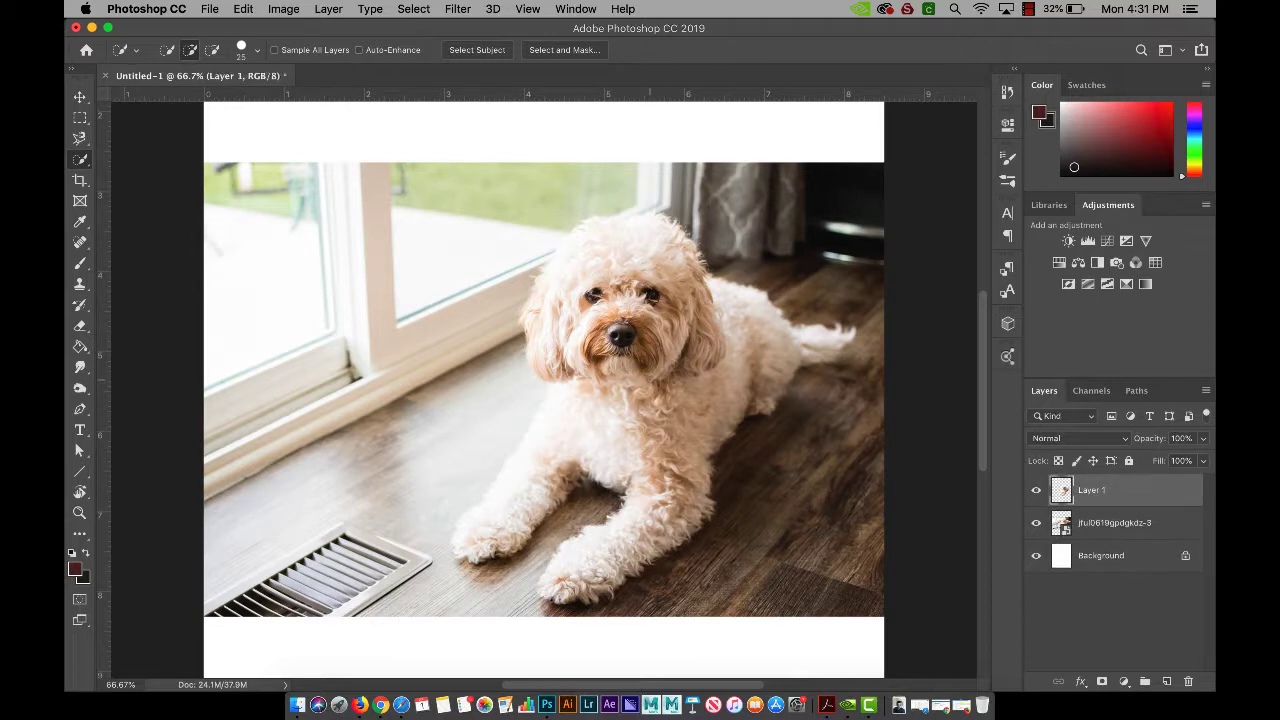
key(v)
mouse_move(652, 358)
mouse_down()
mouse_move(520, 350)
mouse_move(398, 278)
mouse_move(350, 228)
mouse_move(367, 270)
mouse_up()
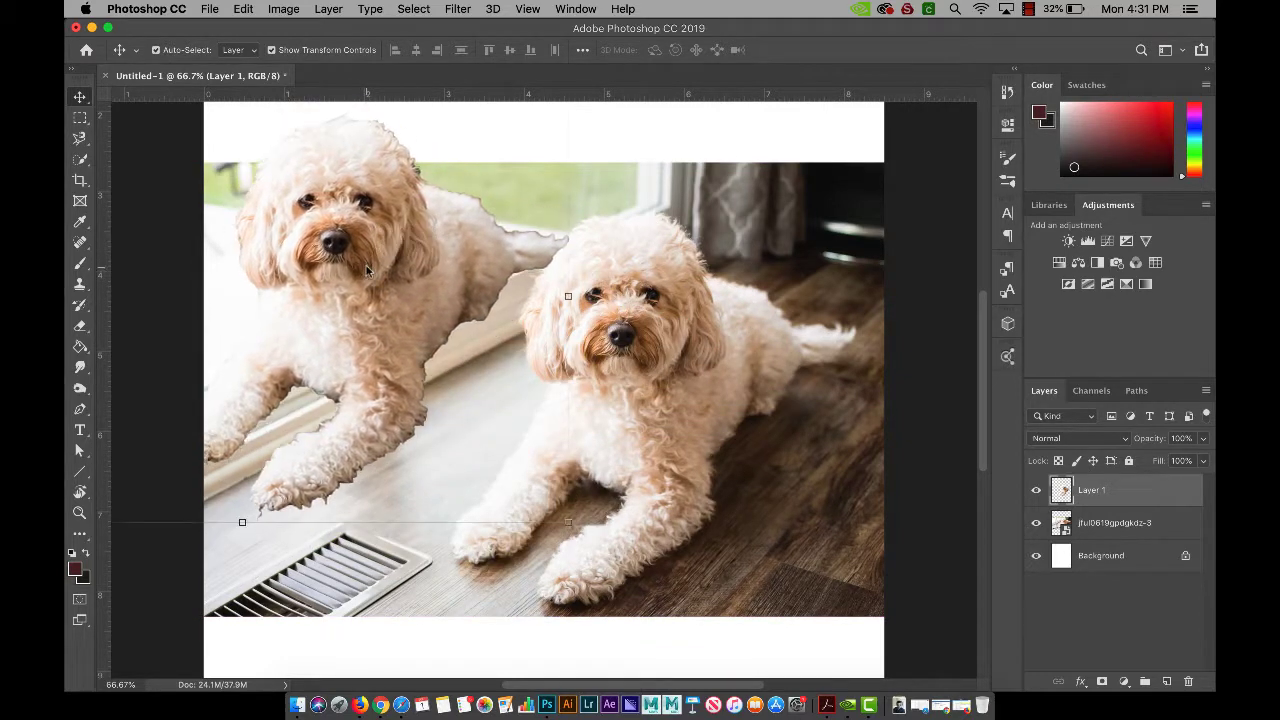
Add a Brightness/Contrast adjustment layer above Layer 1 and set its brightness to -92
click(1105, 597)
click(1068, 241)
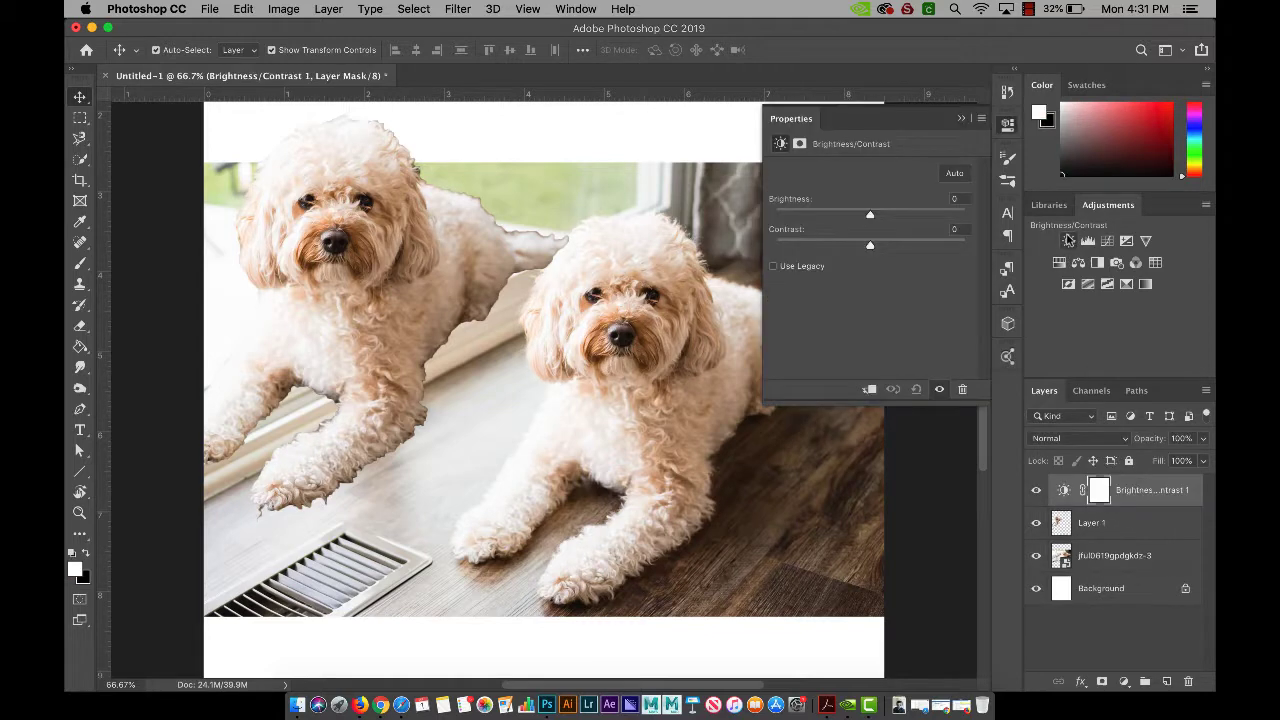
drag(861, 217, 811, 214)
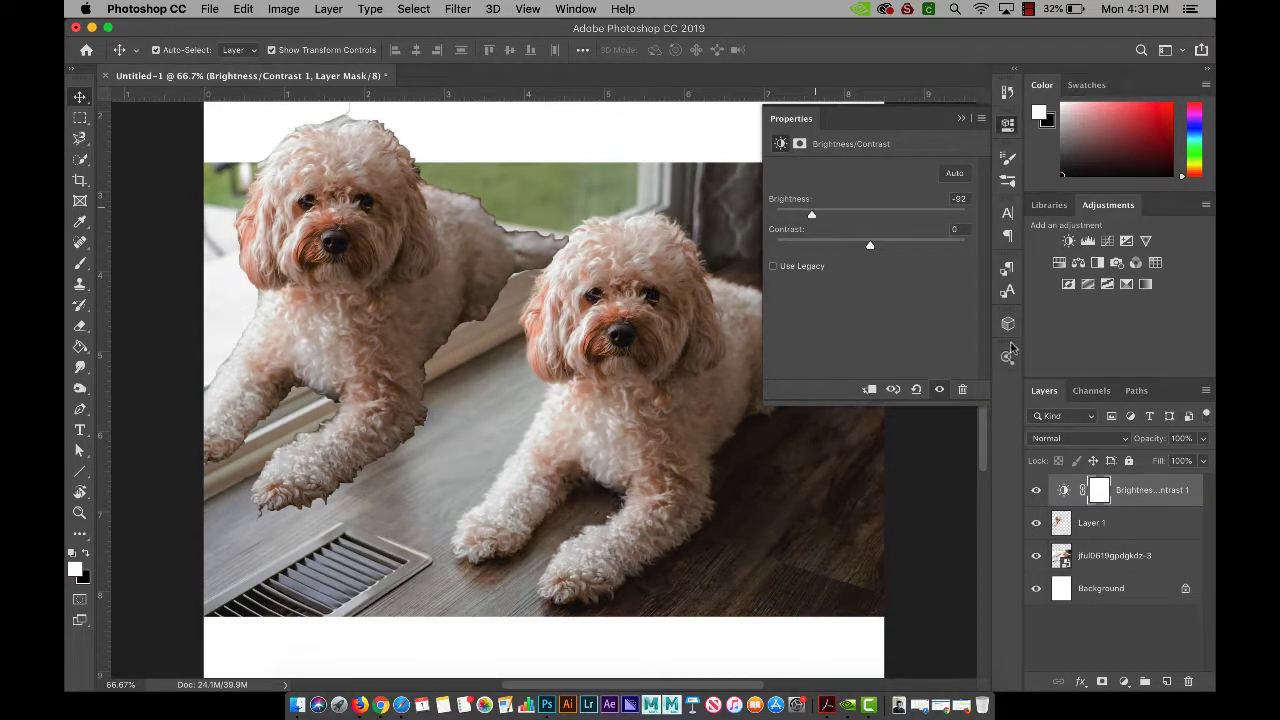
Clip the Brightness/Contrast adjustment to Layer 1 with a clipping mask, and release the clipping again
right_click(1122, 505)
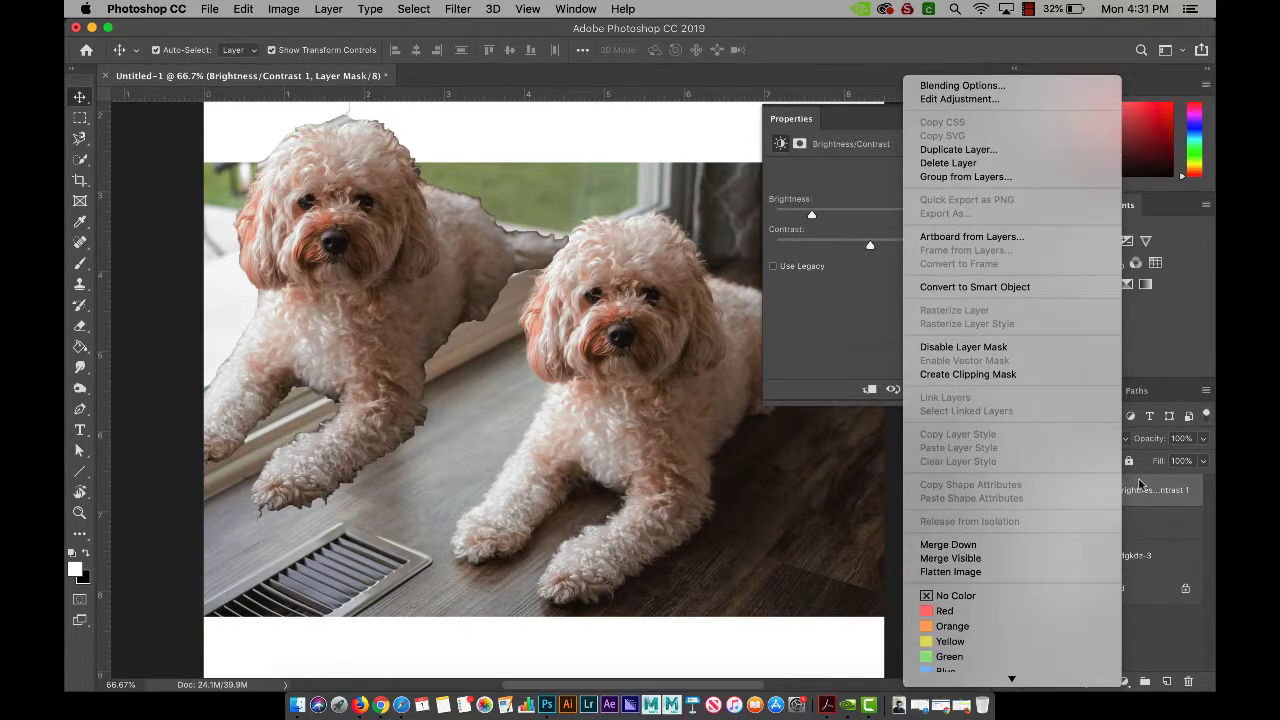
click(990, 376)
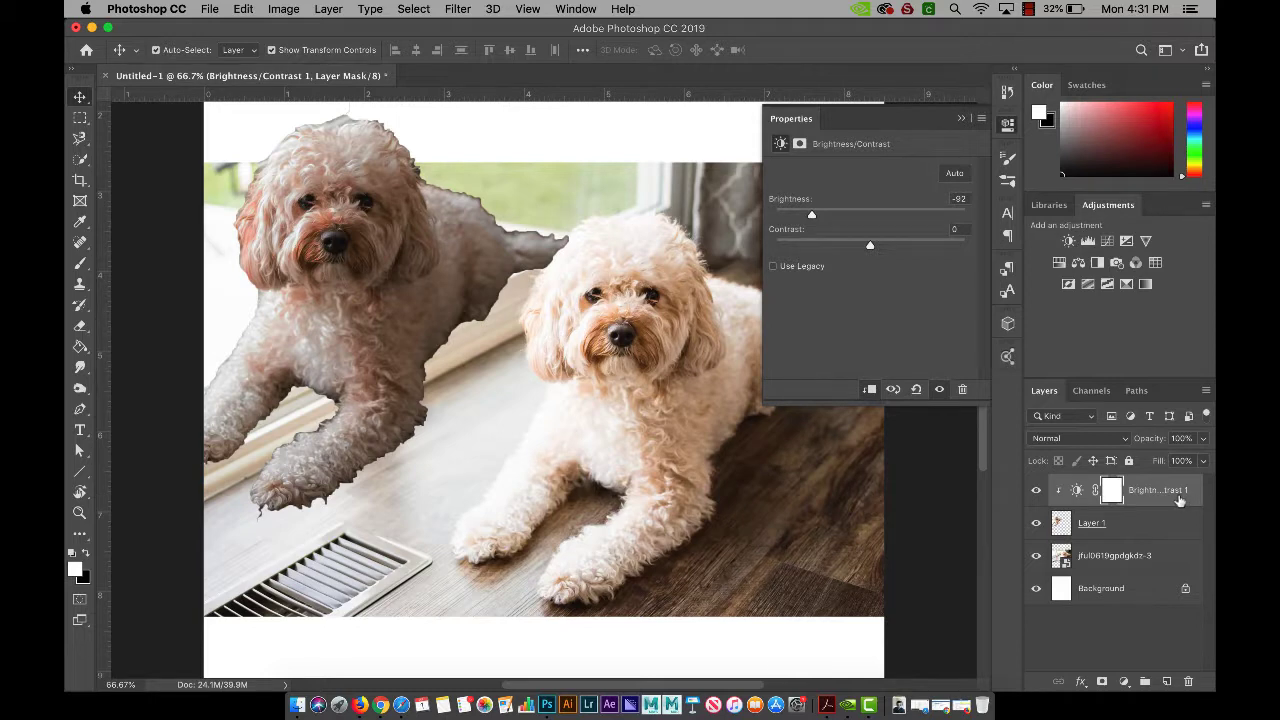
key(super+alt+g)
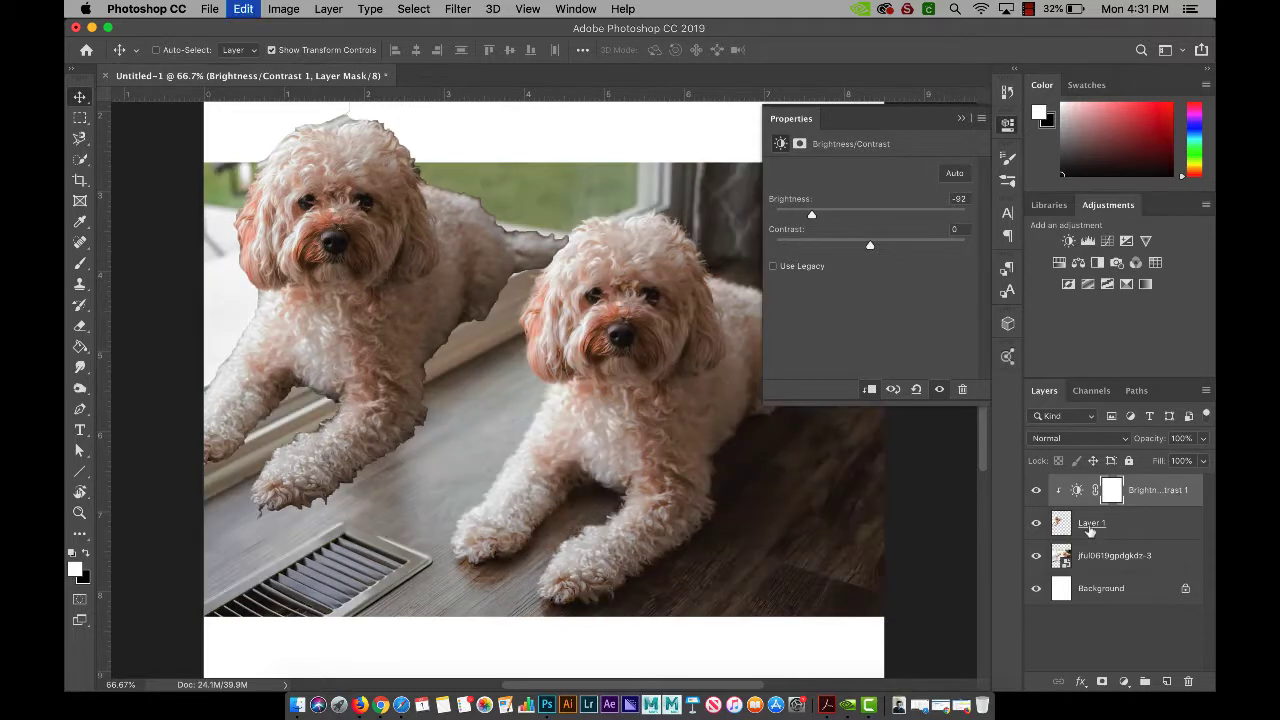
Move the Brightness/Contrast adjustment layer below Layer 1 and delete its layer mask
drag(1155, 502, 1155, 547)
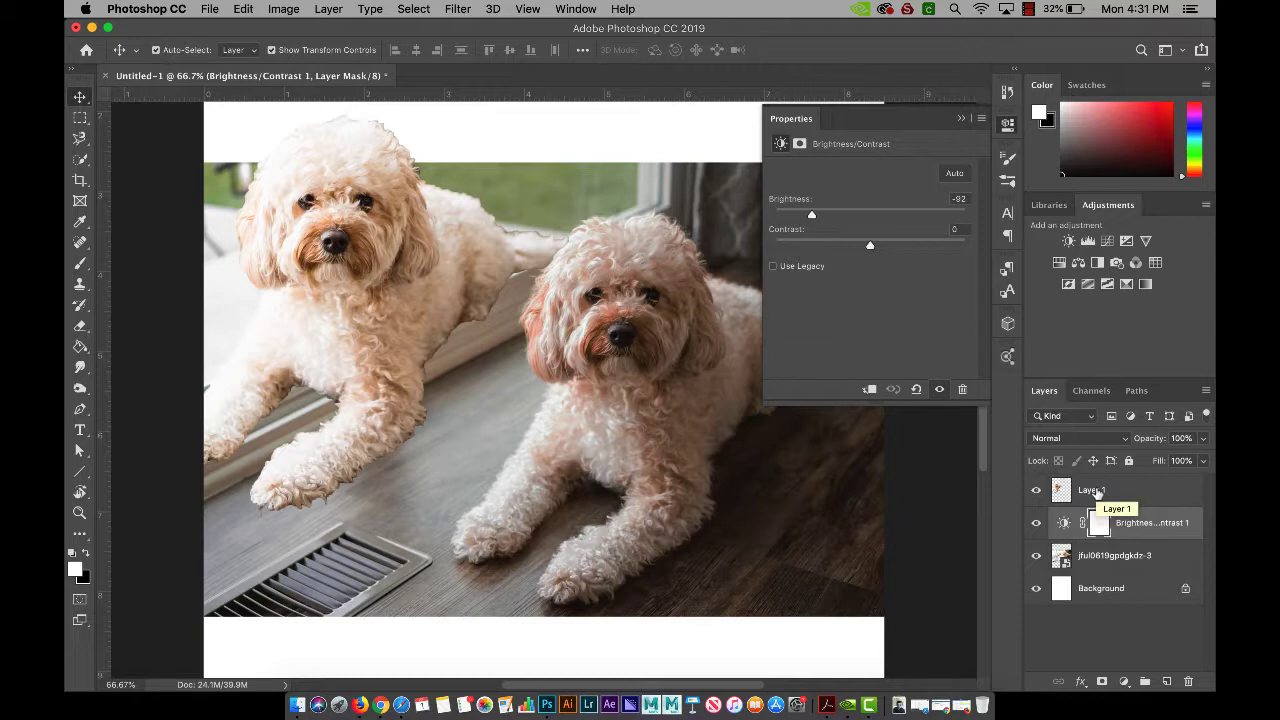
click(1188, 682)
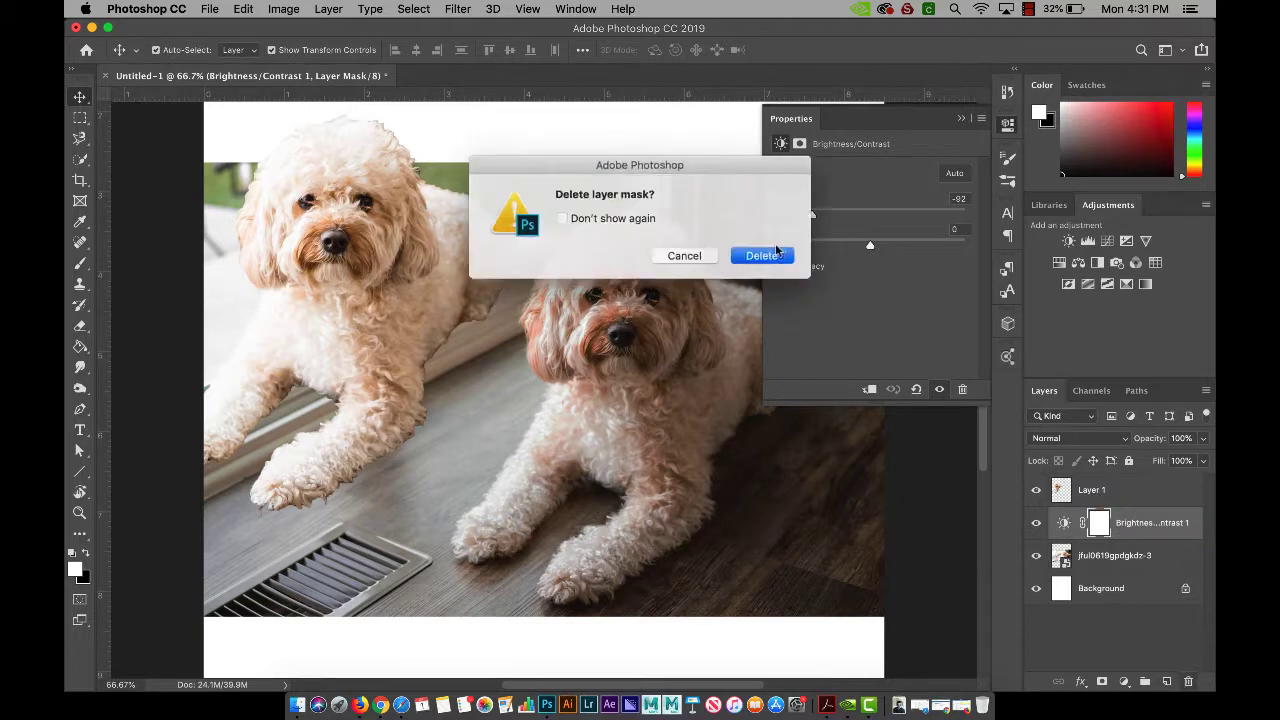
click(740, 257)
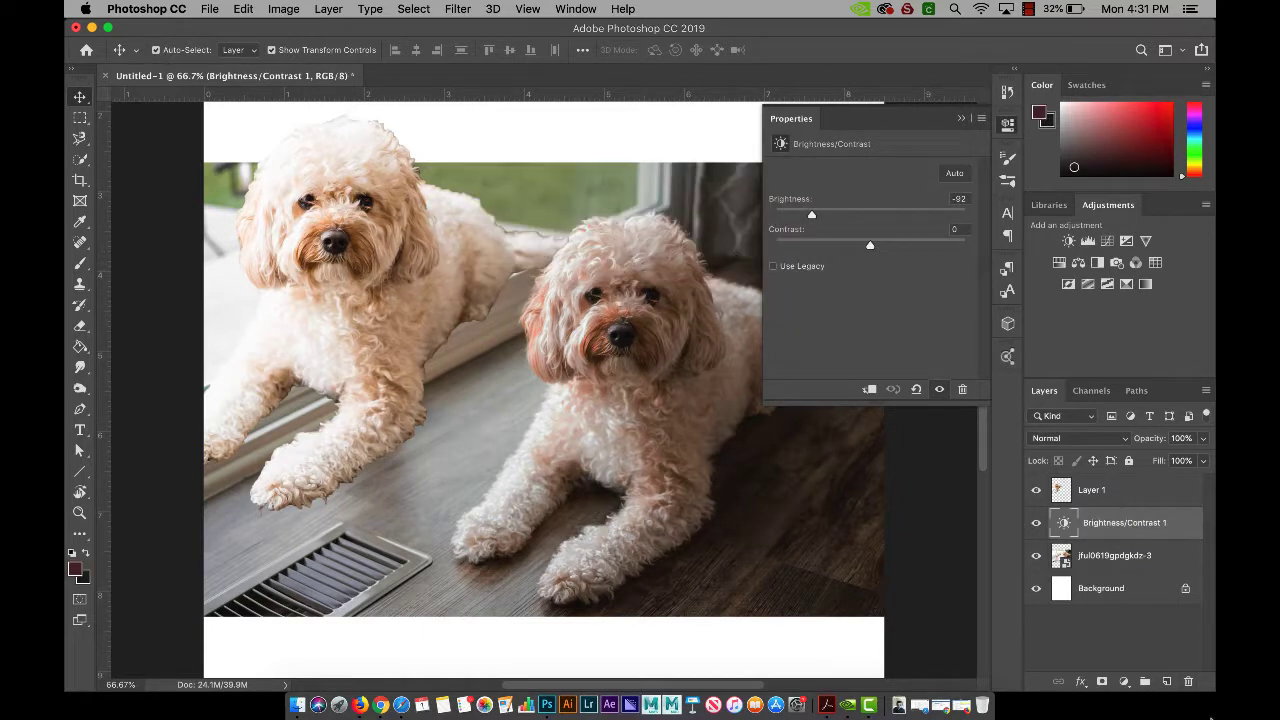
Delete the Brightness/Contrast adjustment layer and the cut-out dog on Layer 1
click(1188, 686)
click(760, 255)
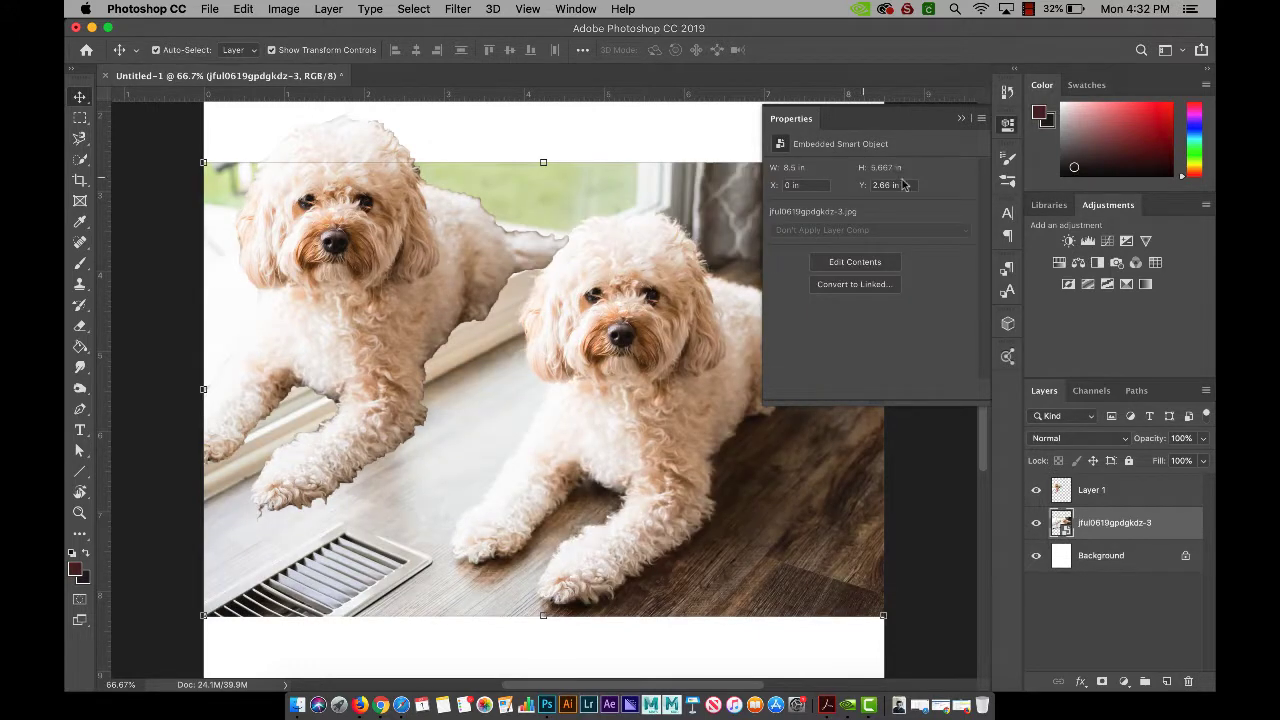
drag(1199, 679, 1190, 681)
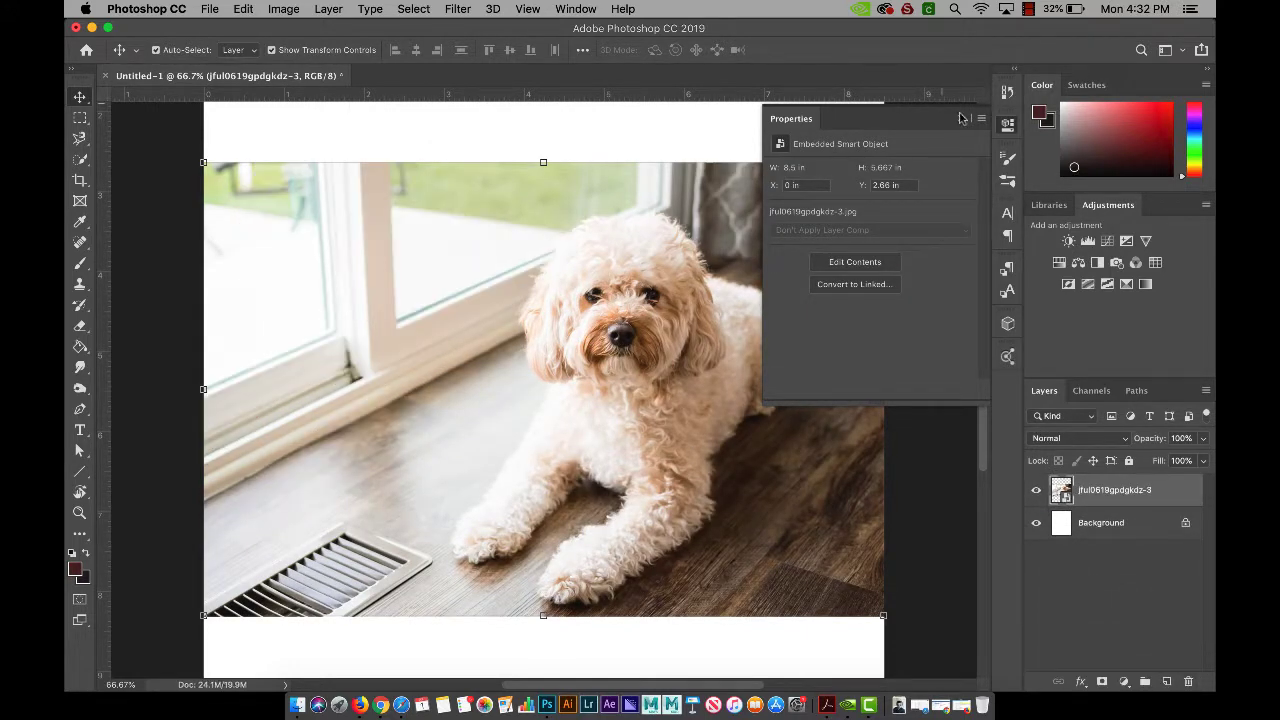
click(961, 118)
Add a Brightness/Contrast adjustment layer above the dog photo with contrast at 51 and brightness at 0
click(1068, 240)
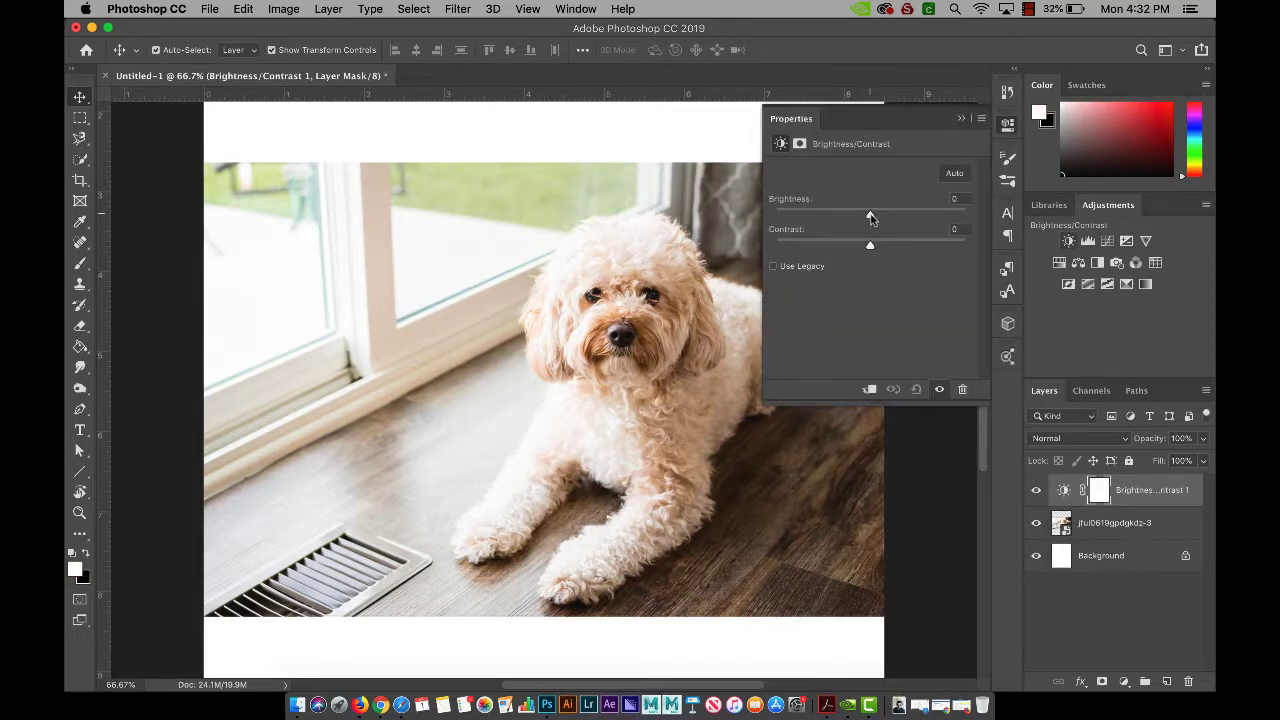
drag(870, 215, 919, 246)
click(940, 198)
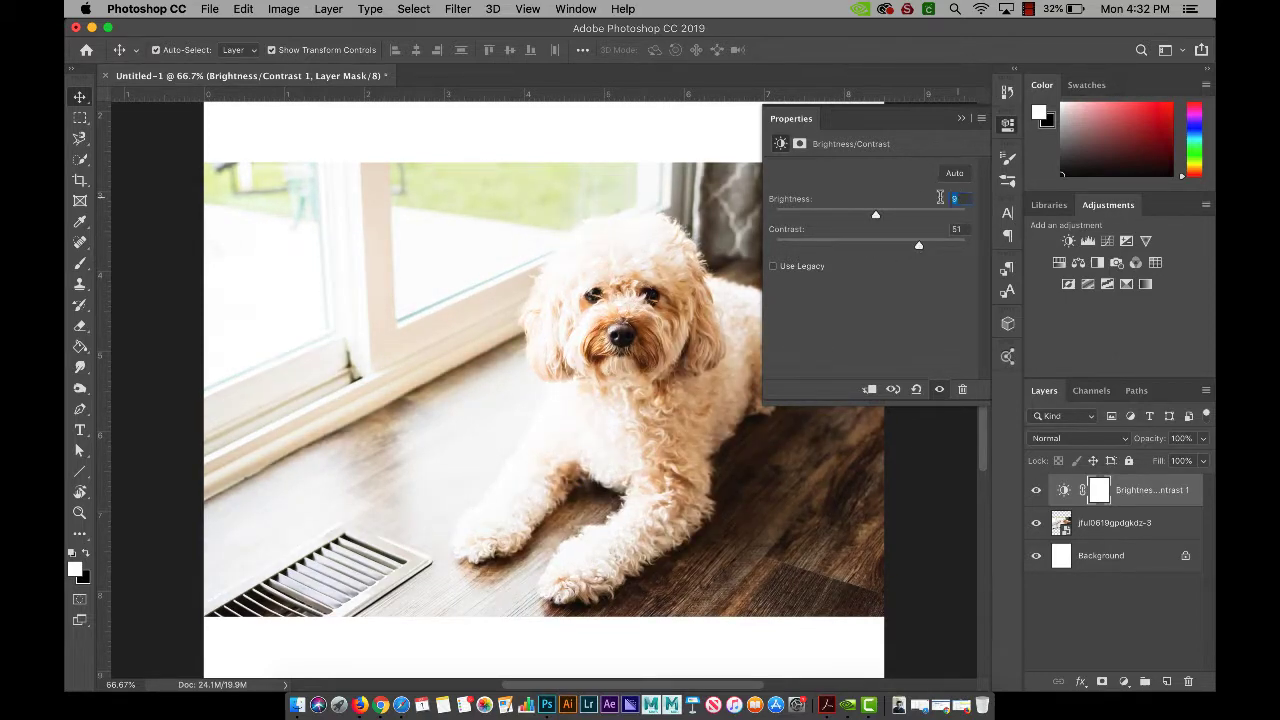
text(0)
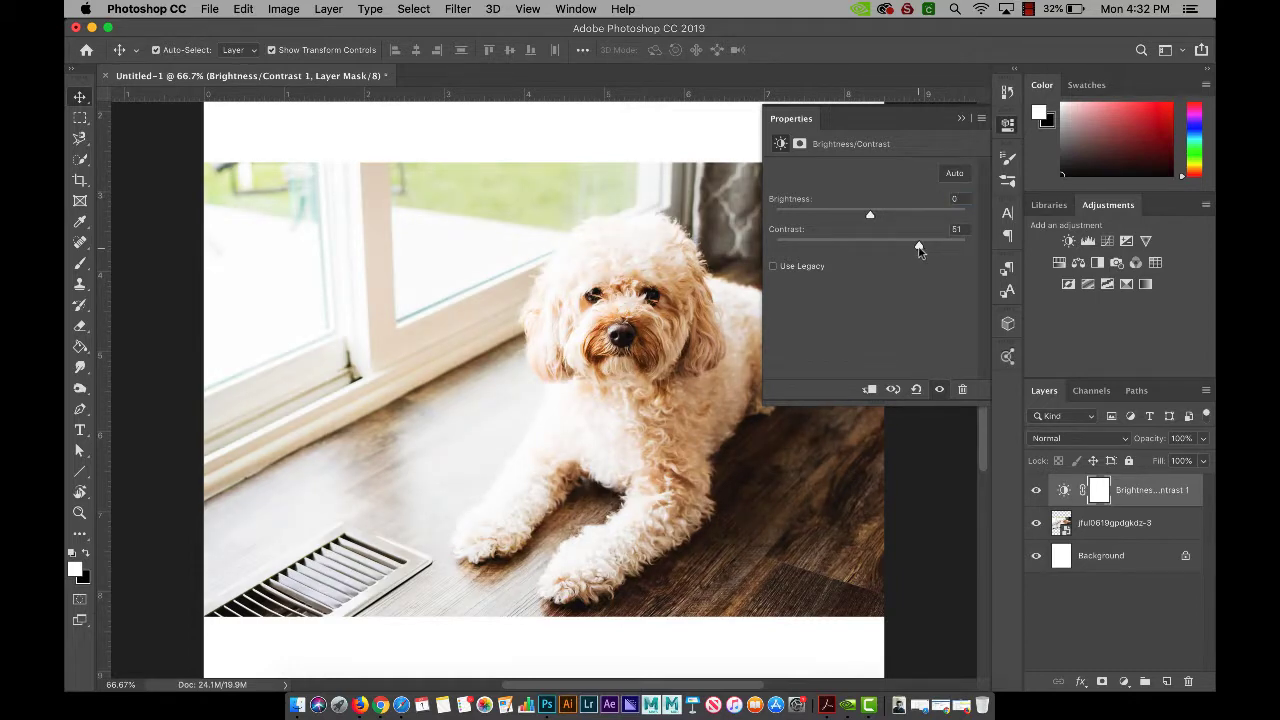
Try the adjustment's contrast at -50 and at 100, and lower it to about 8
drag(919, 247, 738, 236)
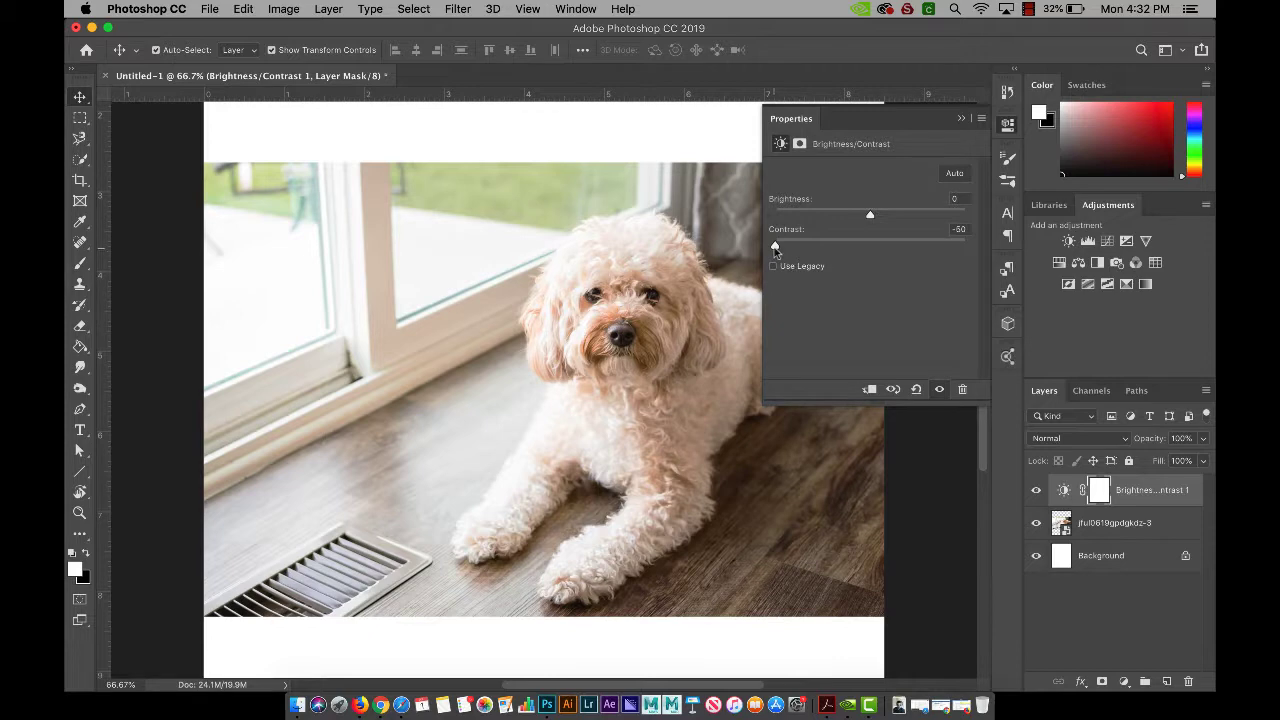
drag(775, 249, 1032, 256)
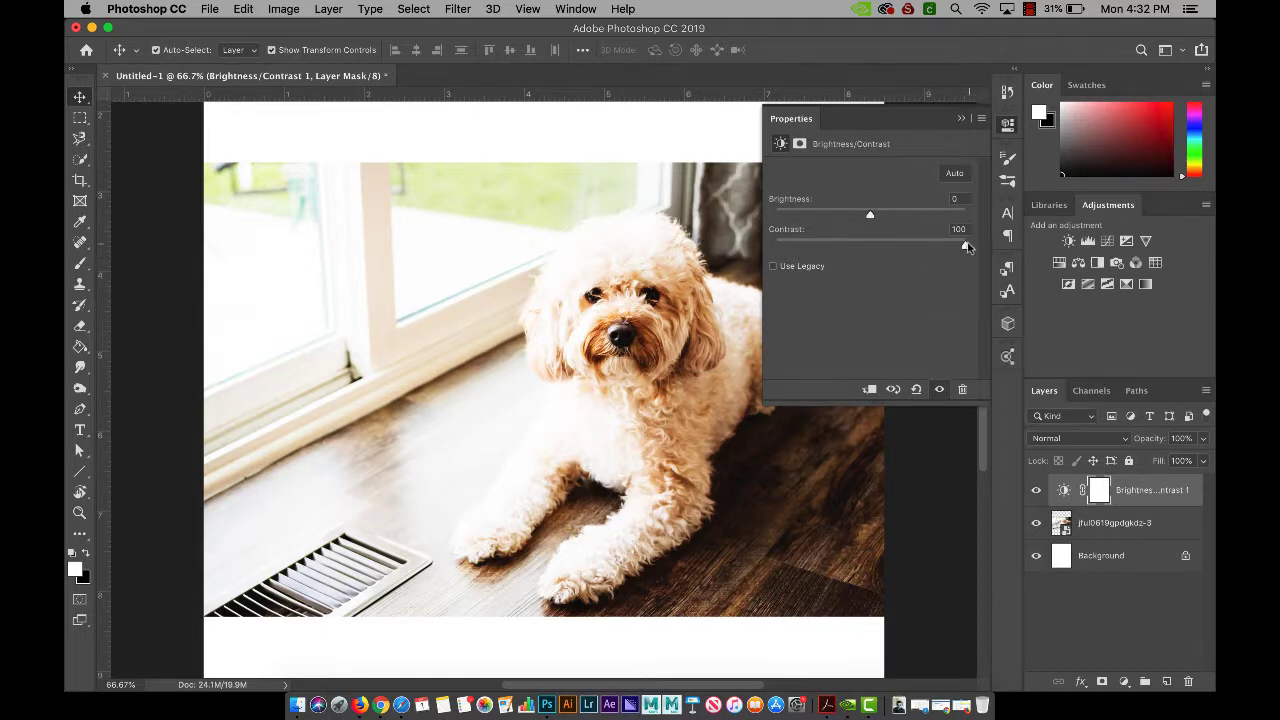
drag(967, 247, 870, 260)
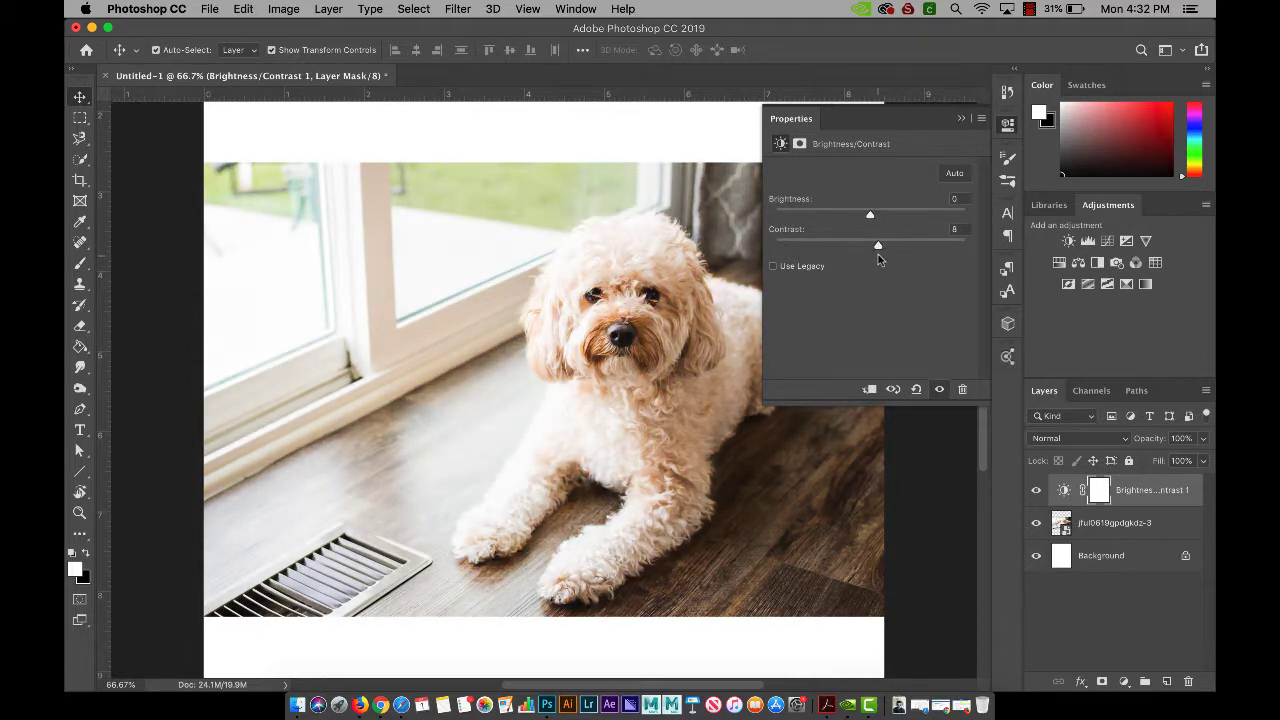
Delete the Brightness/Contrast adjustment layer above the dog photo
click(962, 119)
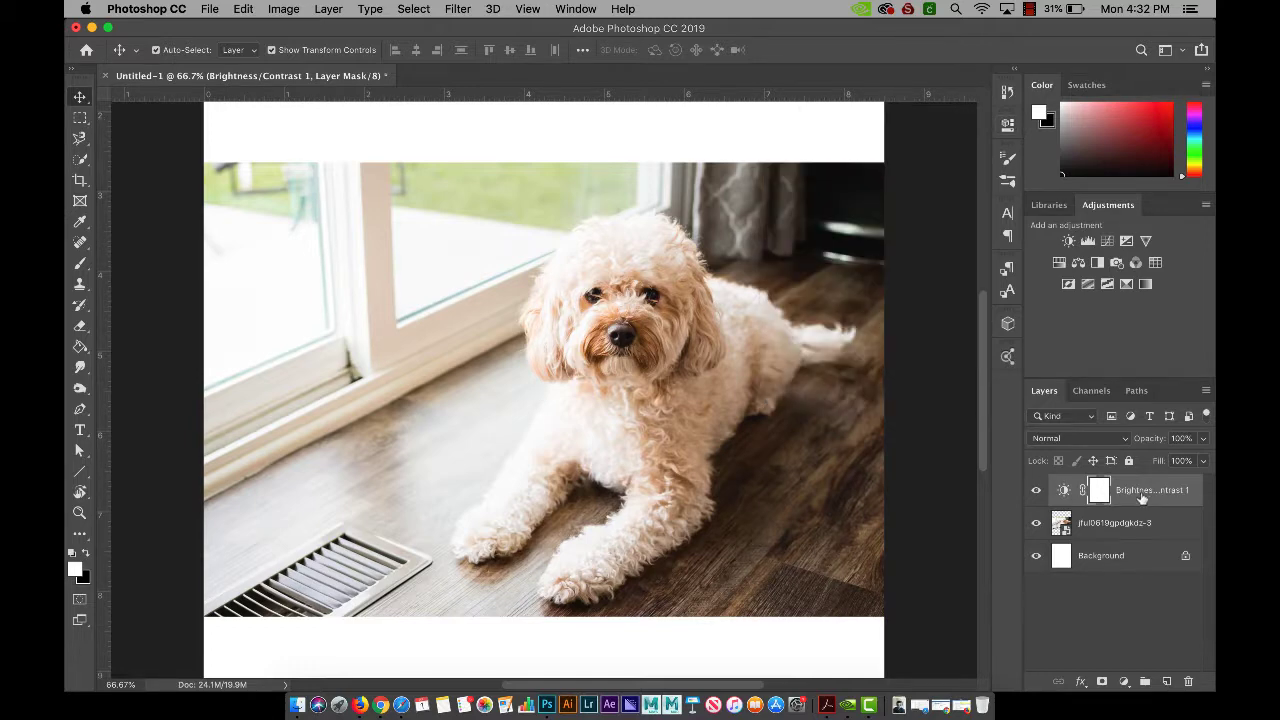
click(1145, 503)
click(1188, 681)
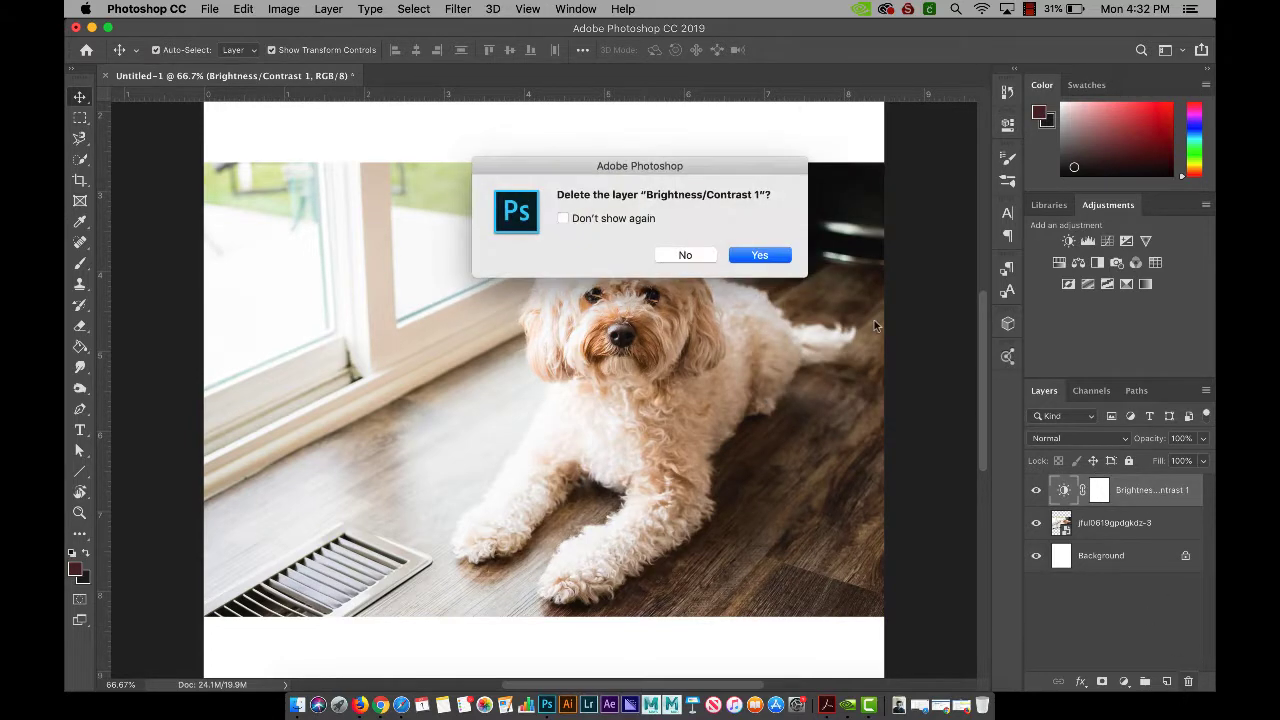
click(760, 255)
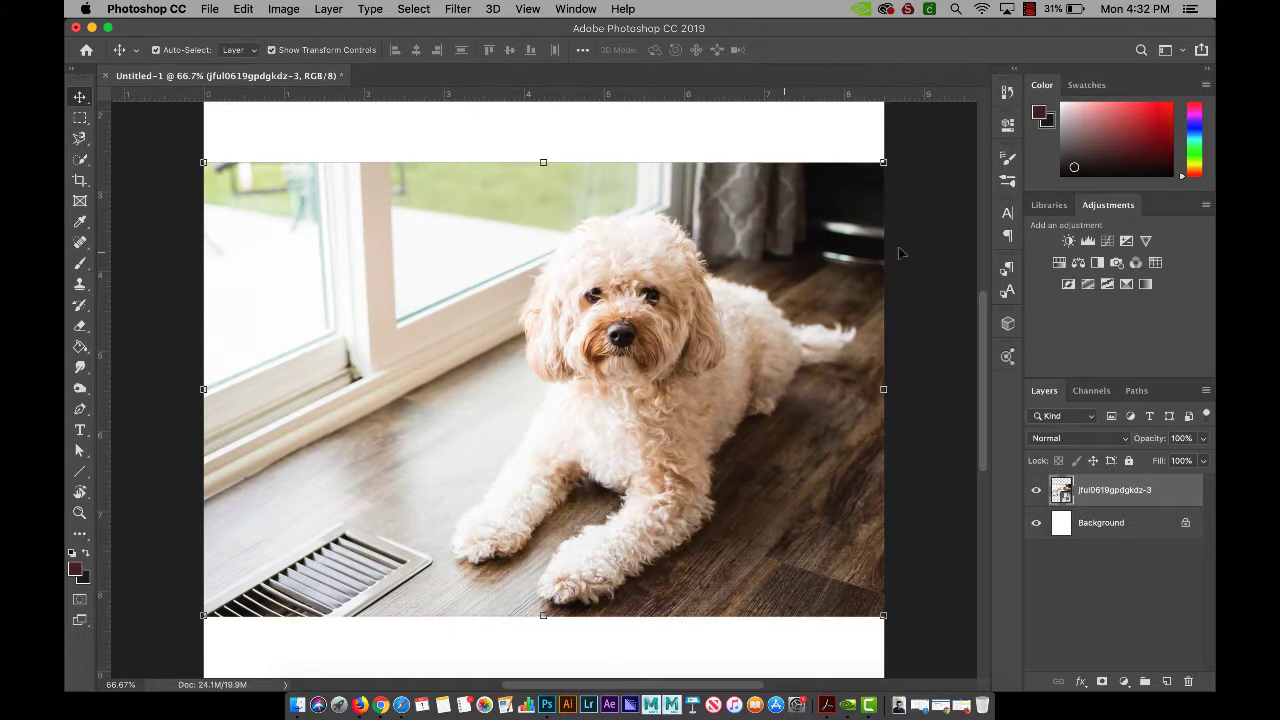
Add a Levels adjustment layer, try the black input level at 59, return it to 0 and set the midtones to 0.87
click(1088, 241)
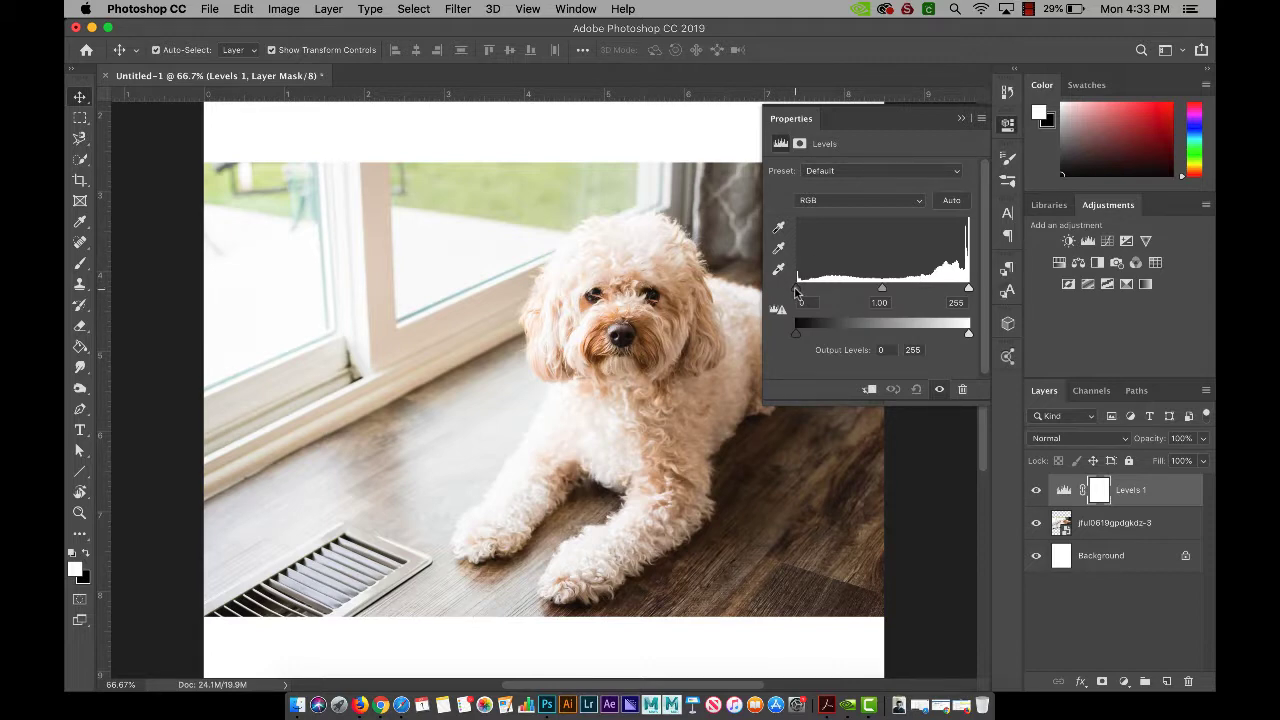
drag(796, 290, 831, 290)
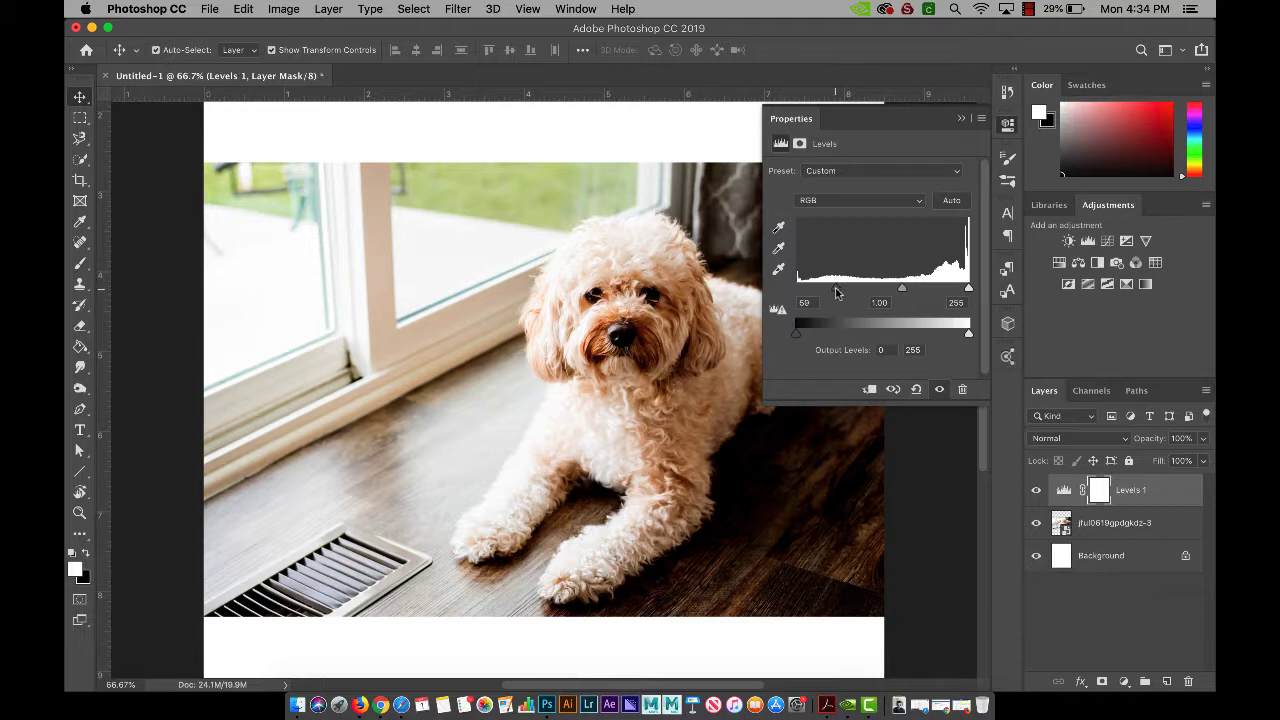
drag(836, 290, 776, 292)
mouse_move(967, 292)
mouse_down()
mouse_move(876, 302)
mouse_move(978, 293)
mouse_up()
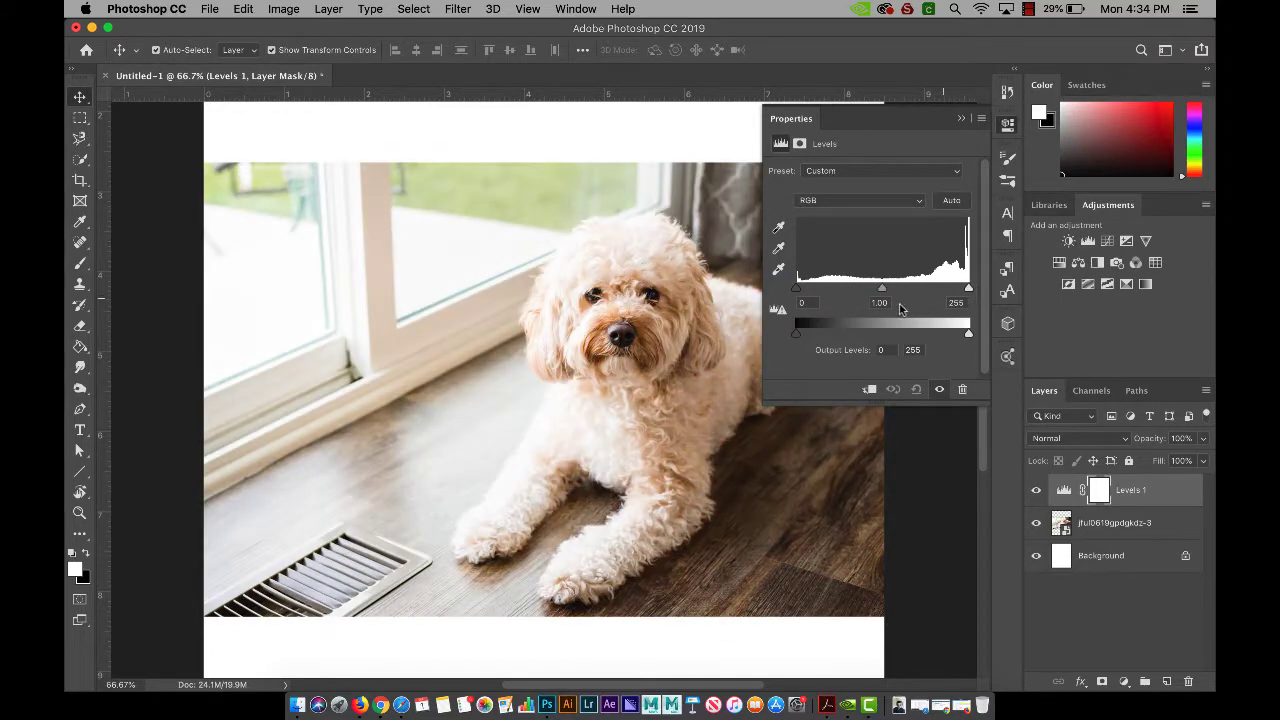
mouse_move(887, 293)
mouse_down()
mouse_move(906, 293)
mouse_move(838, 293)
mouse_move(887, 292)
mouse_up()
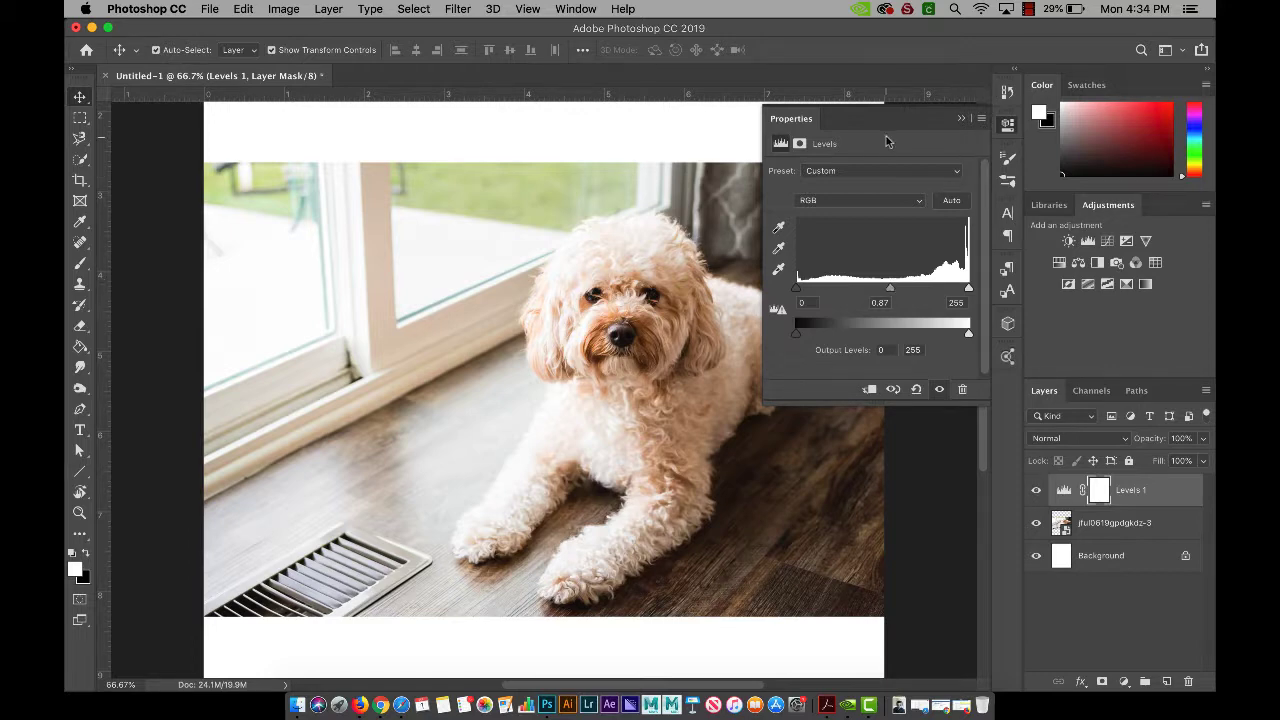
Try the Levels presets Darker, Increase Contrast 2 and Lighten Shadows, and delete the Levels adjustment layer
click(880, 174)
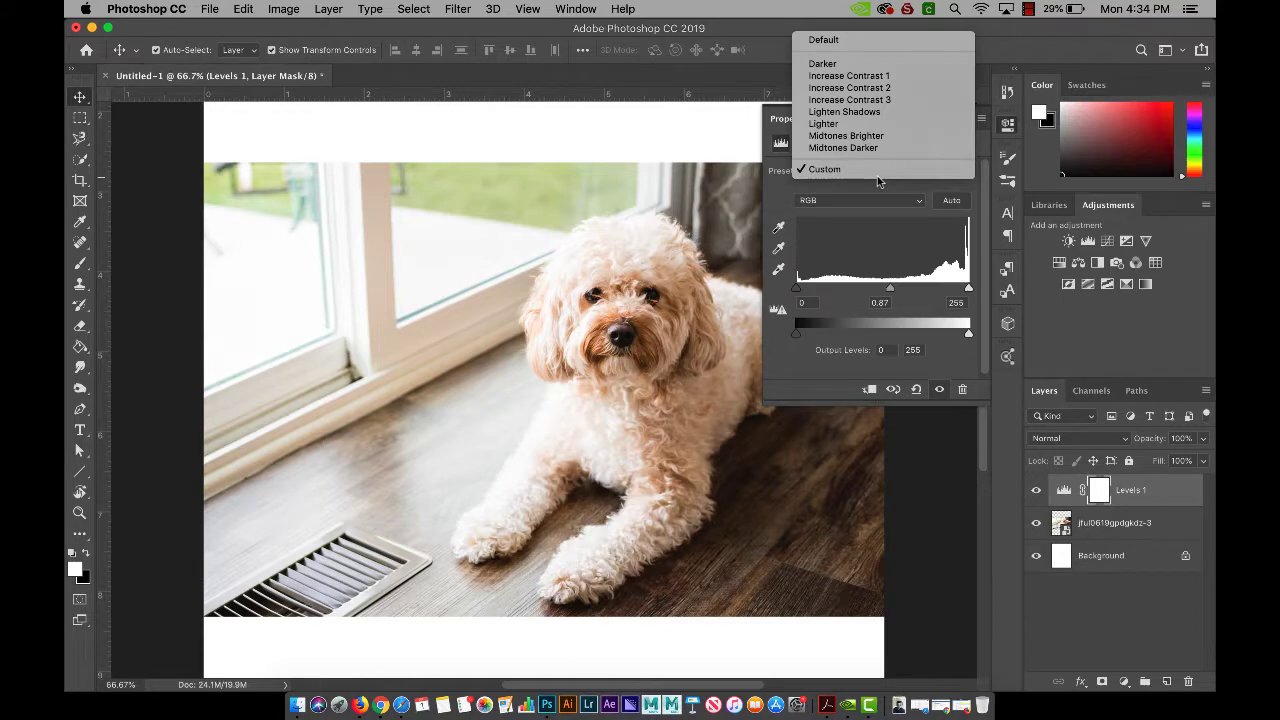
click(866, 63)
click(866, 172)
click(862, 193)
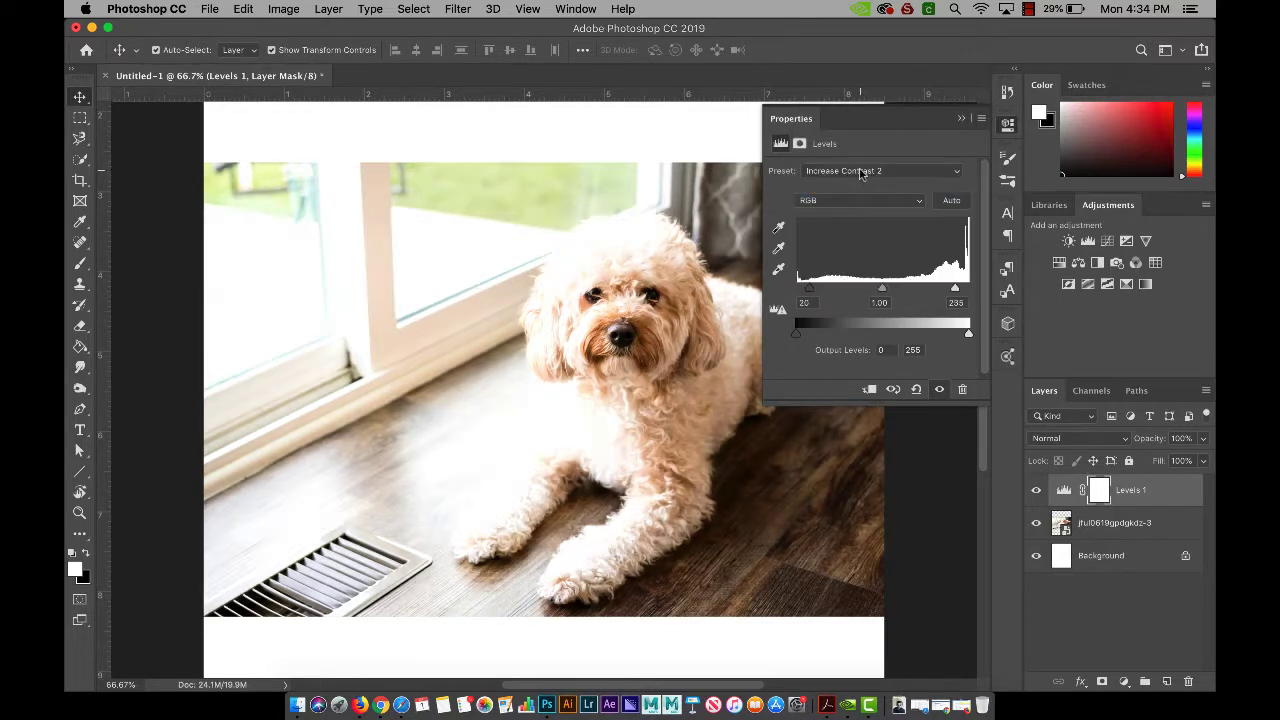
click(862, 171)
click(848, 193)
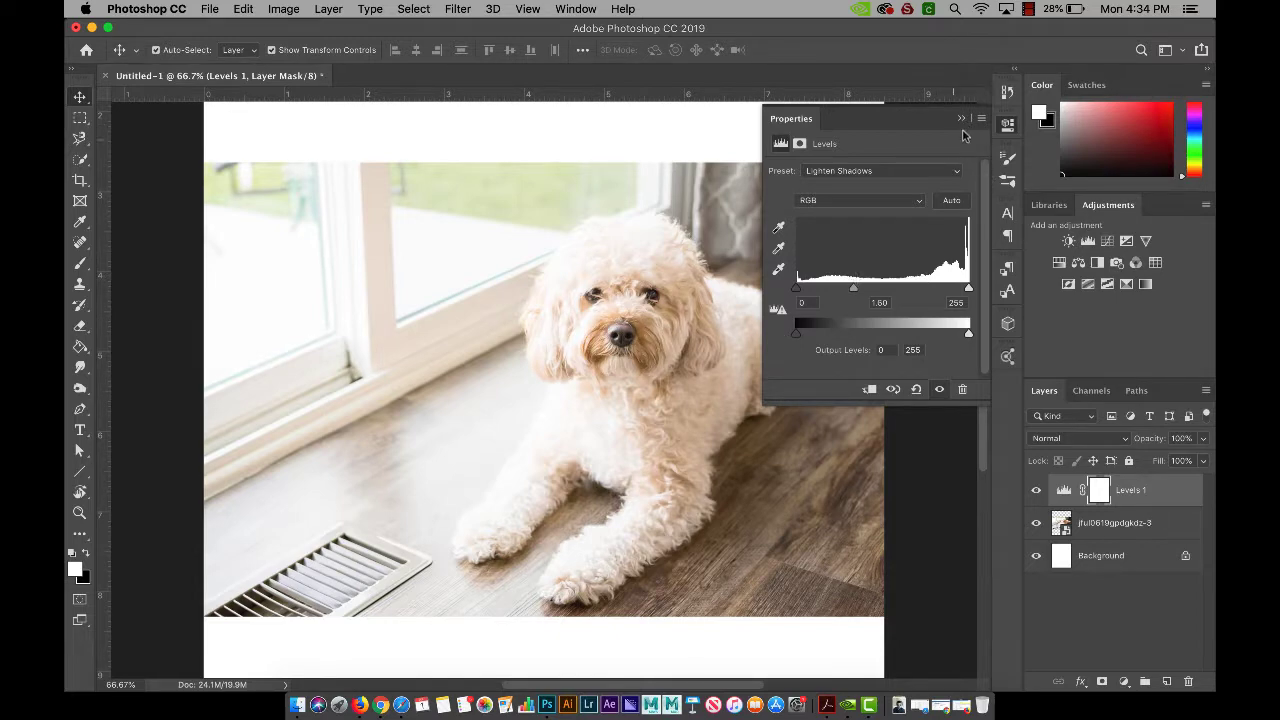
click(958, 122)
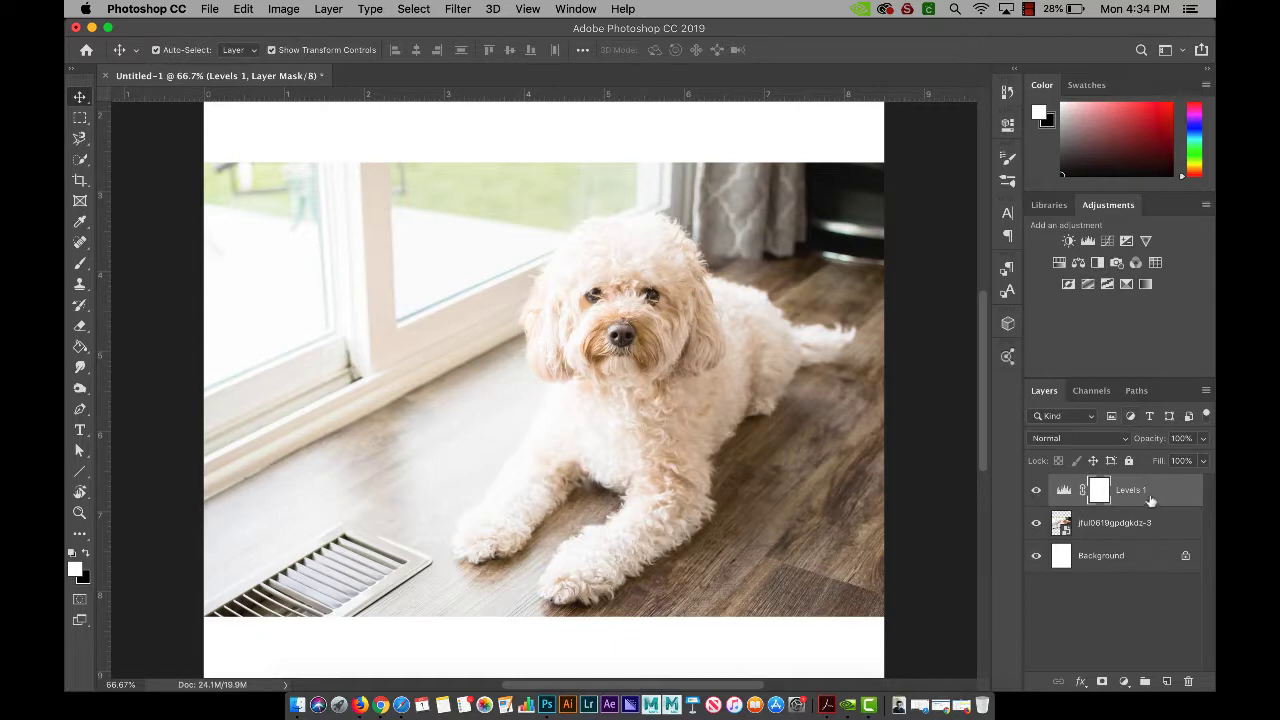
drag(1150, 494, 1189, 681)
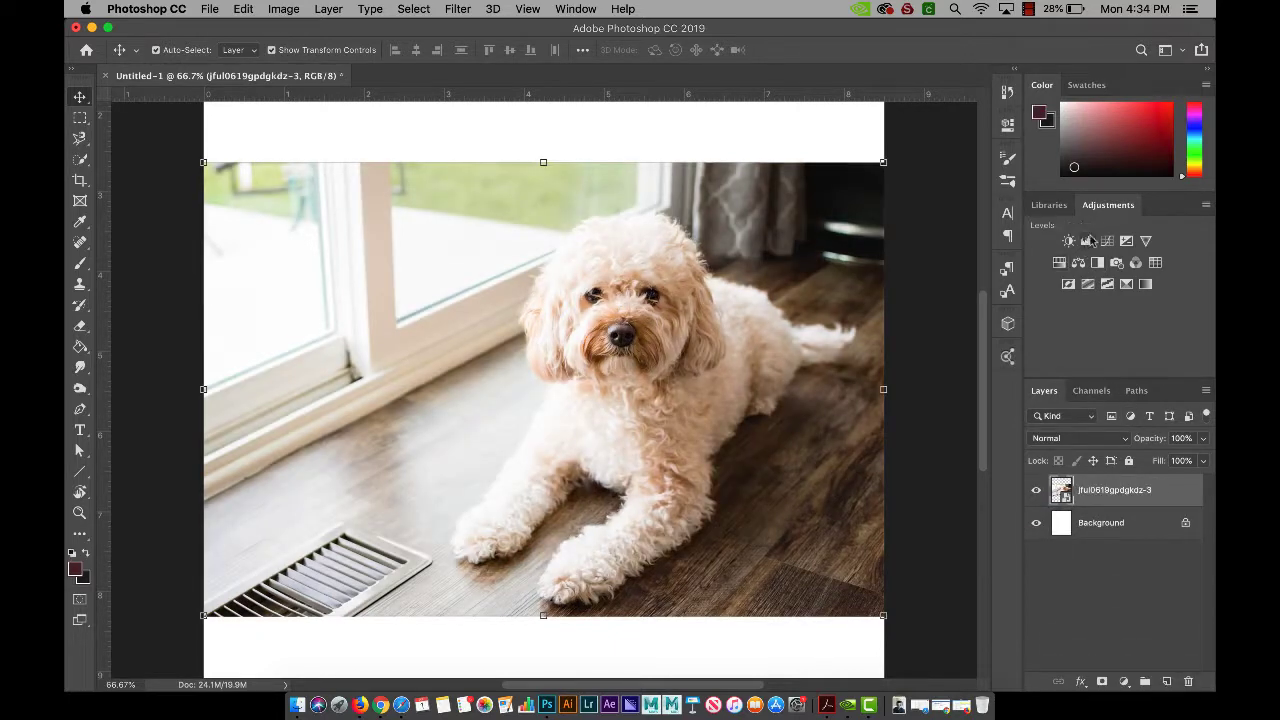
Add a Curves adjustment layer and bend the RGB curve into an S shape with darker shadows and brighter highlights
click(1107, 242)
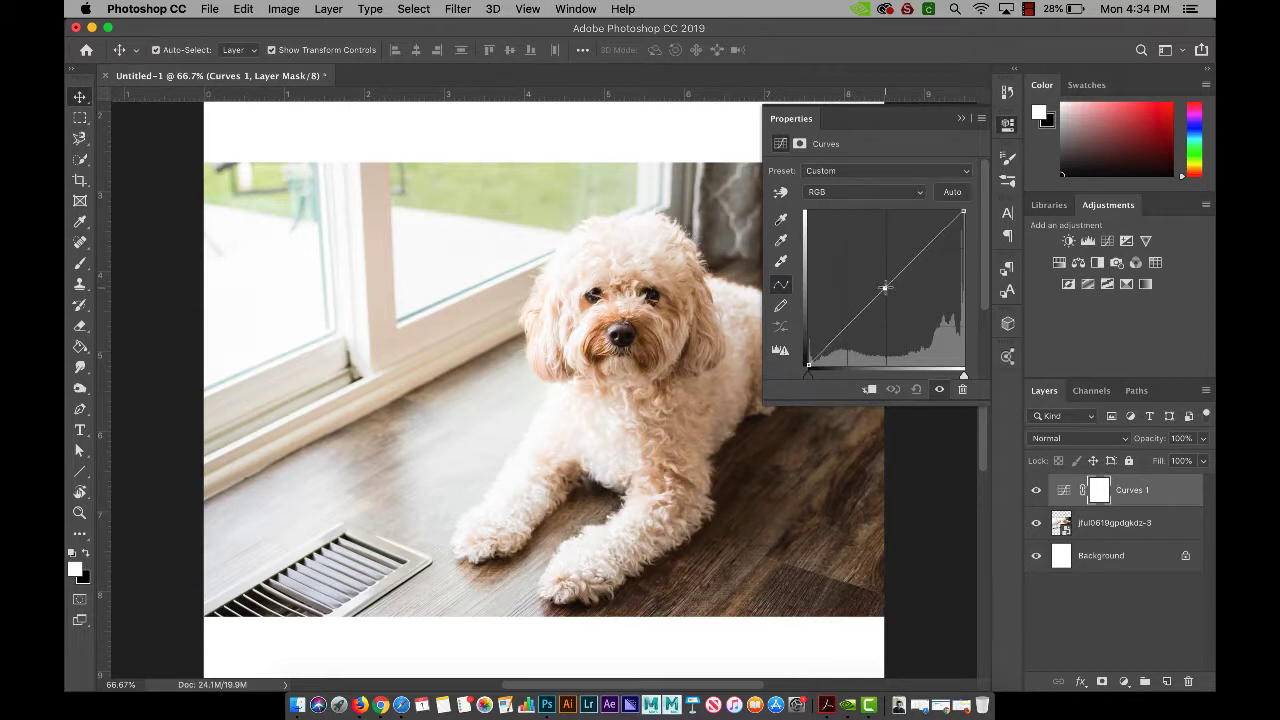
drag(885, 287, 857, 321)
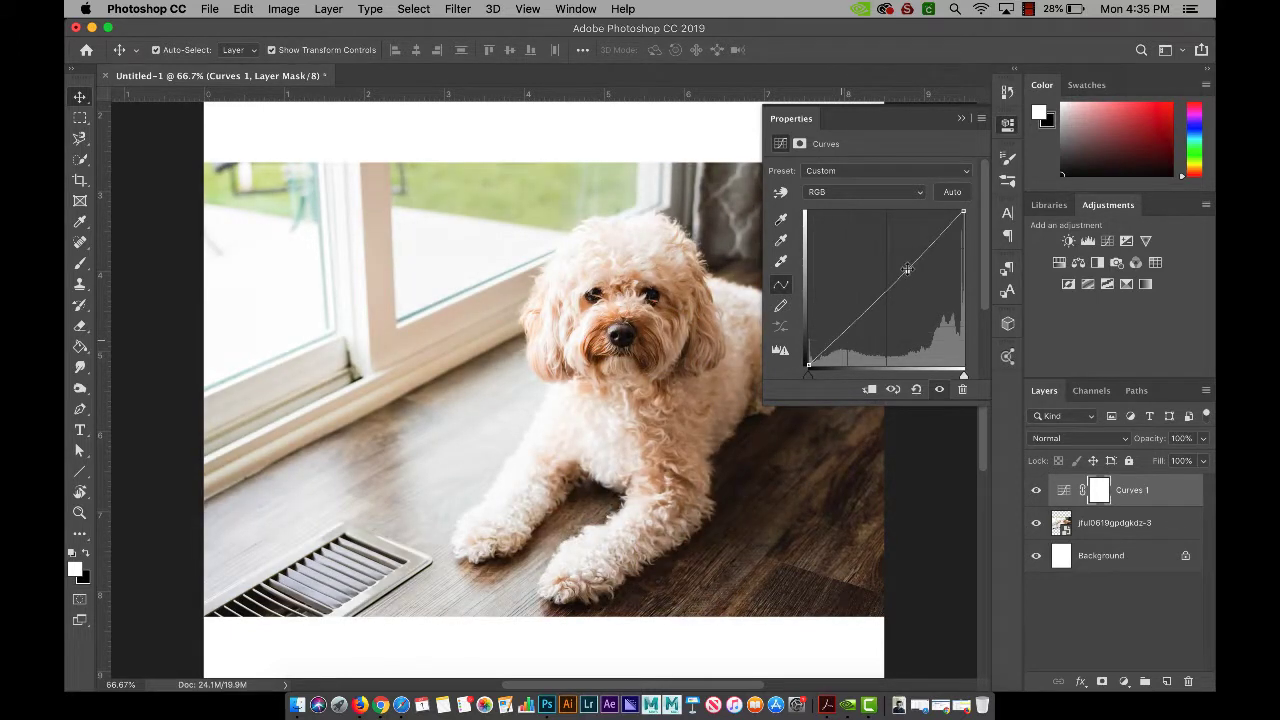
drag(901, 285, 899, 256)
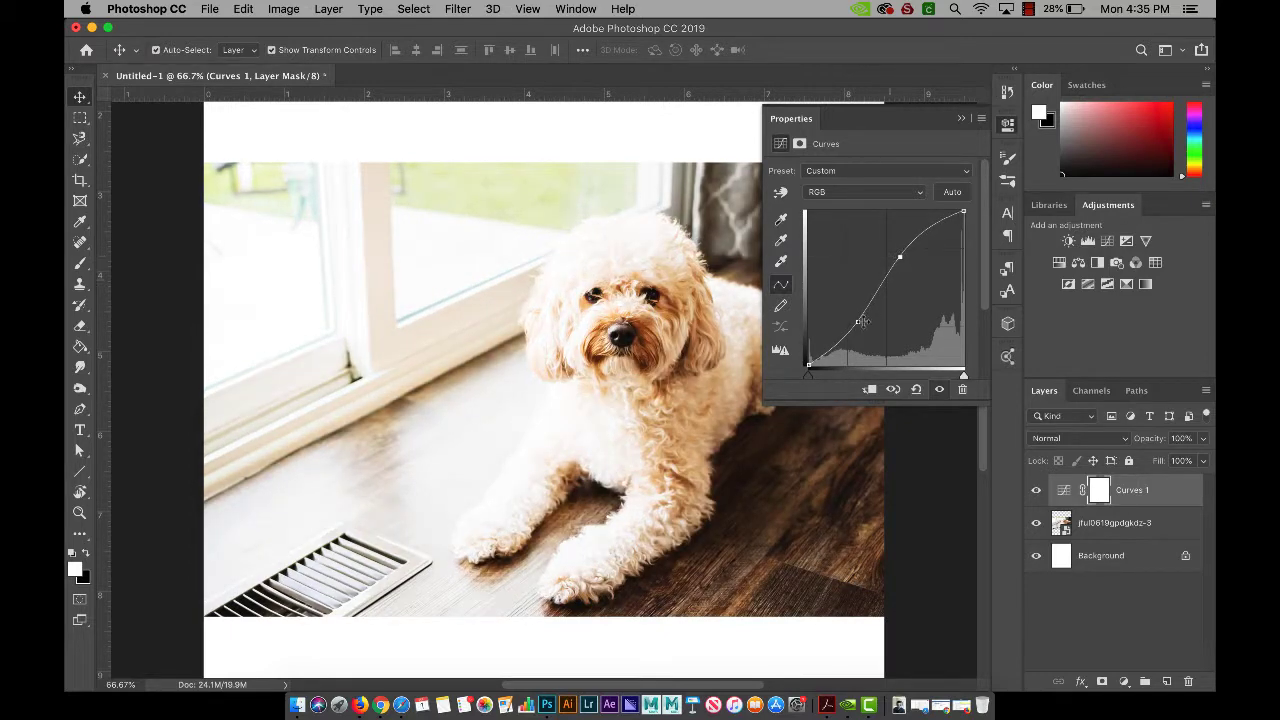
drag(854, 321, 860, 328)
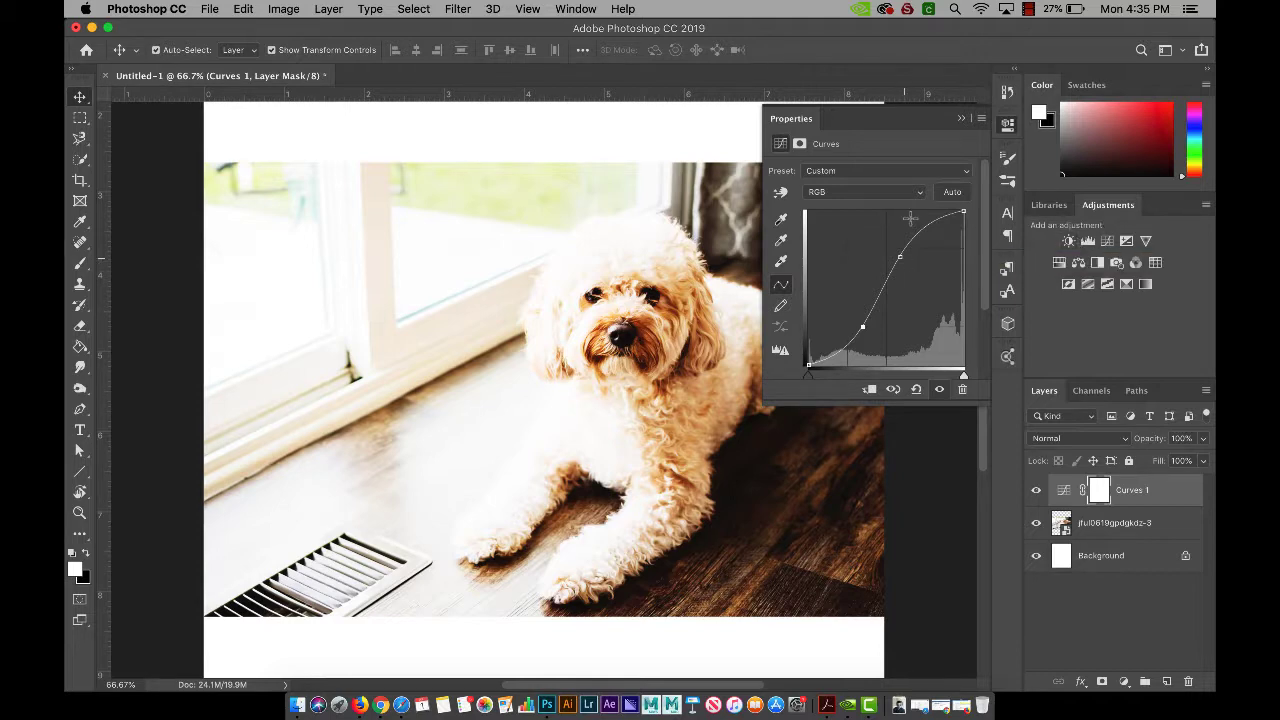
Apply the Curves preset Increase Contrast (RGB), followed by Linear Contrast (RGB)
click(911, 171)
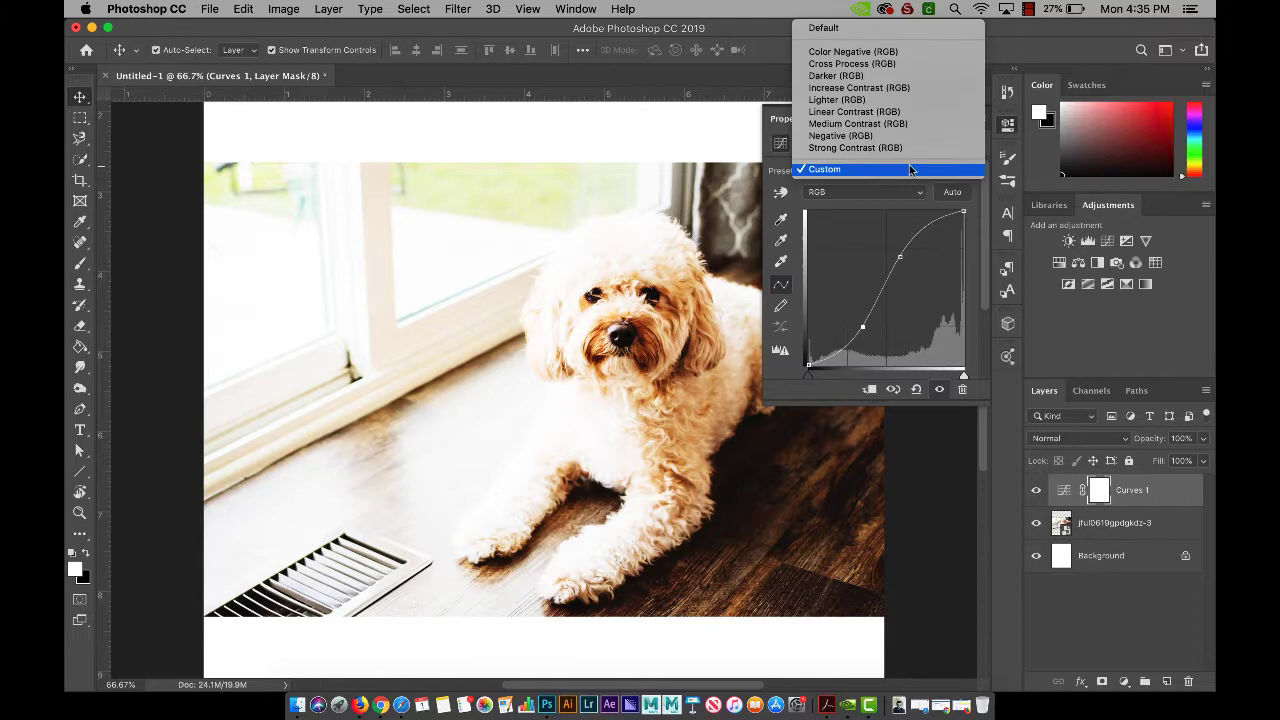
click(899, 88)
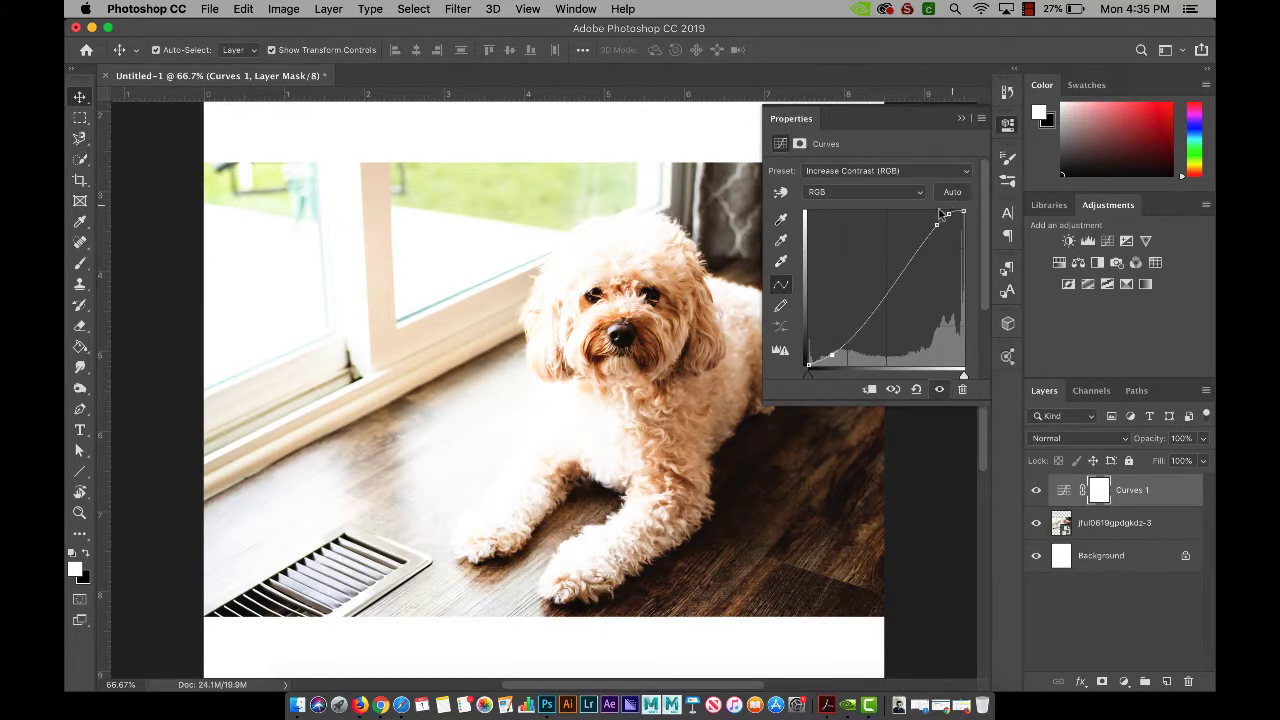
click(905, 172)
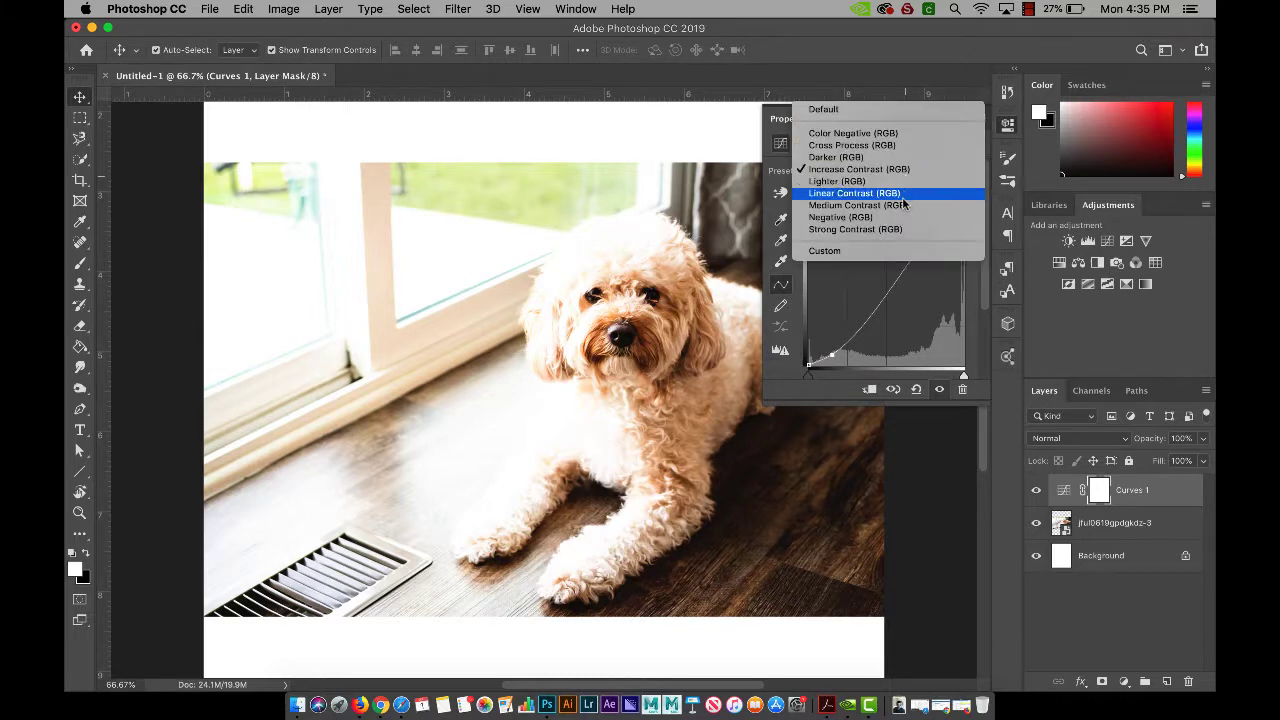
click(912, 193)
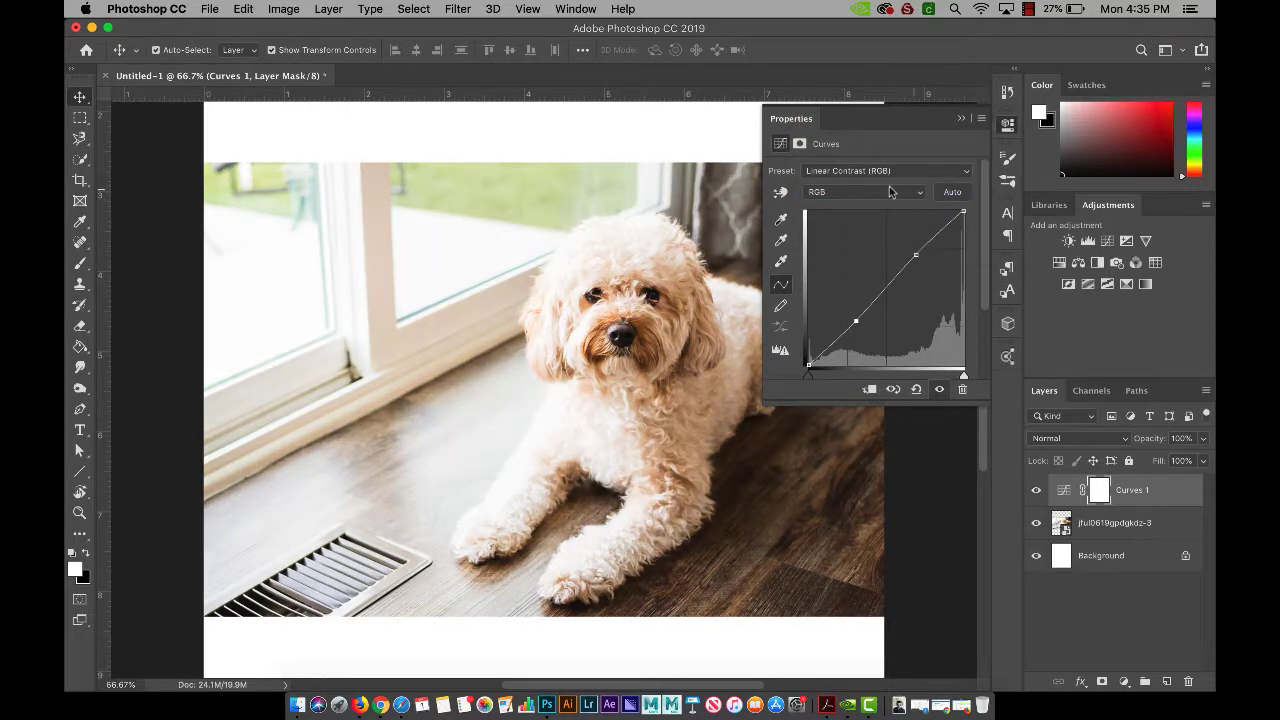
Lower the midtones slightly on the Red channel's curve
click(911, 196)
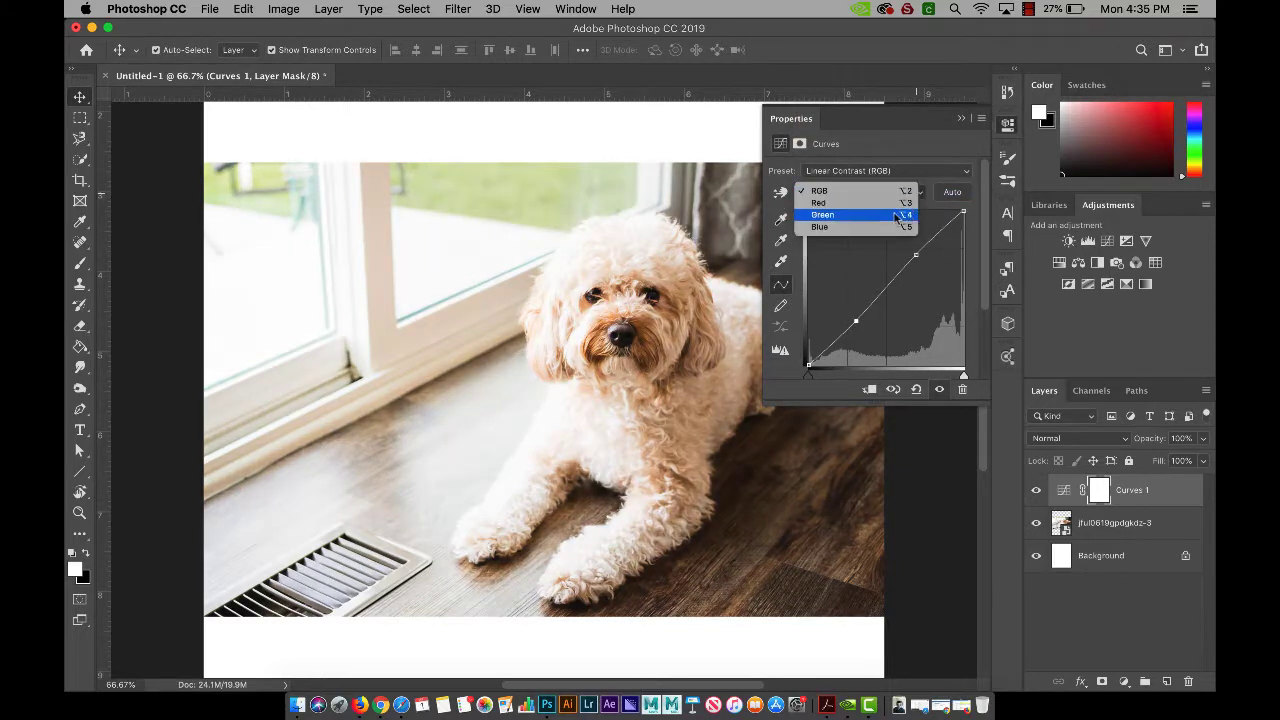
click(895, 204)
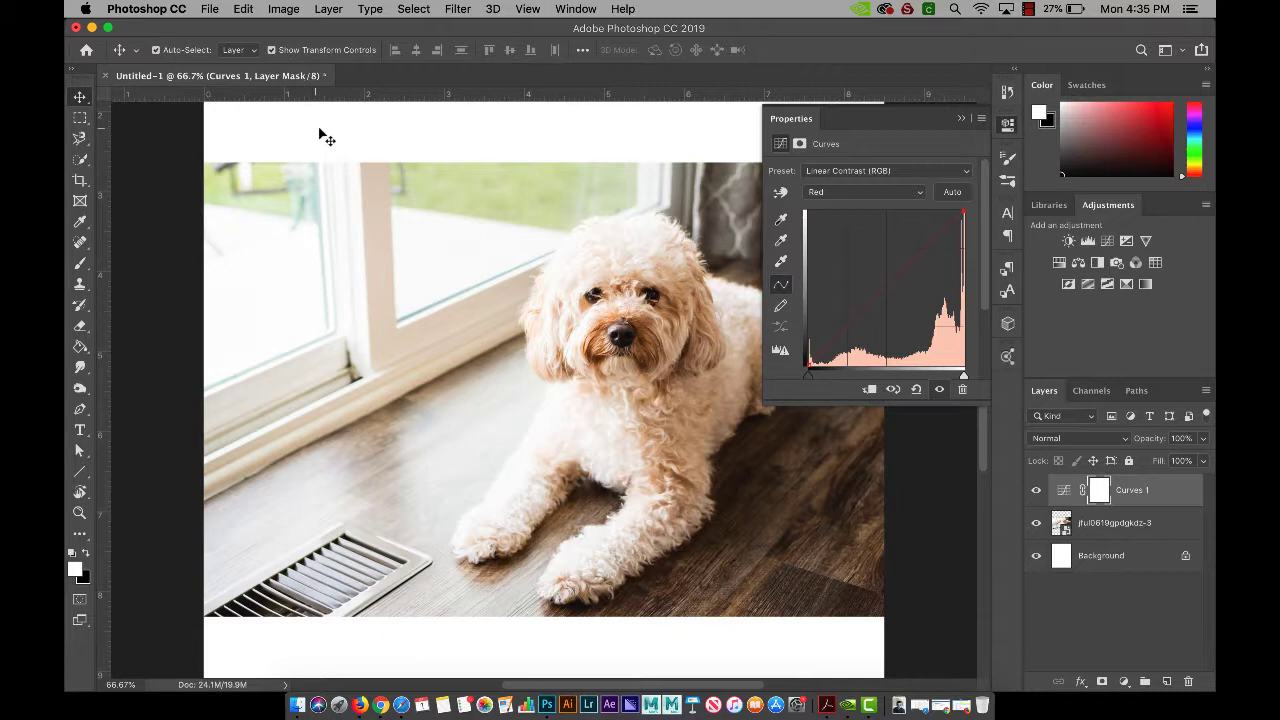
click(910, 192)
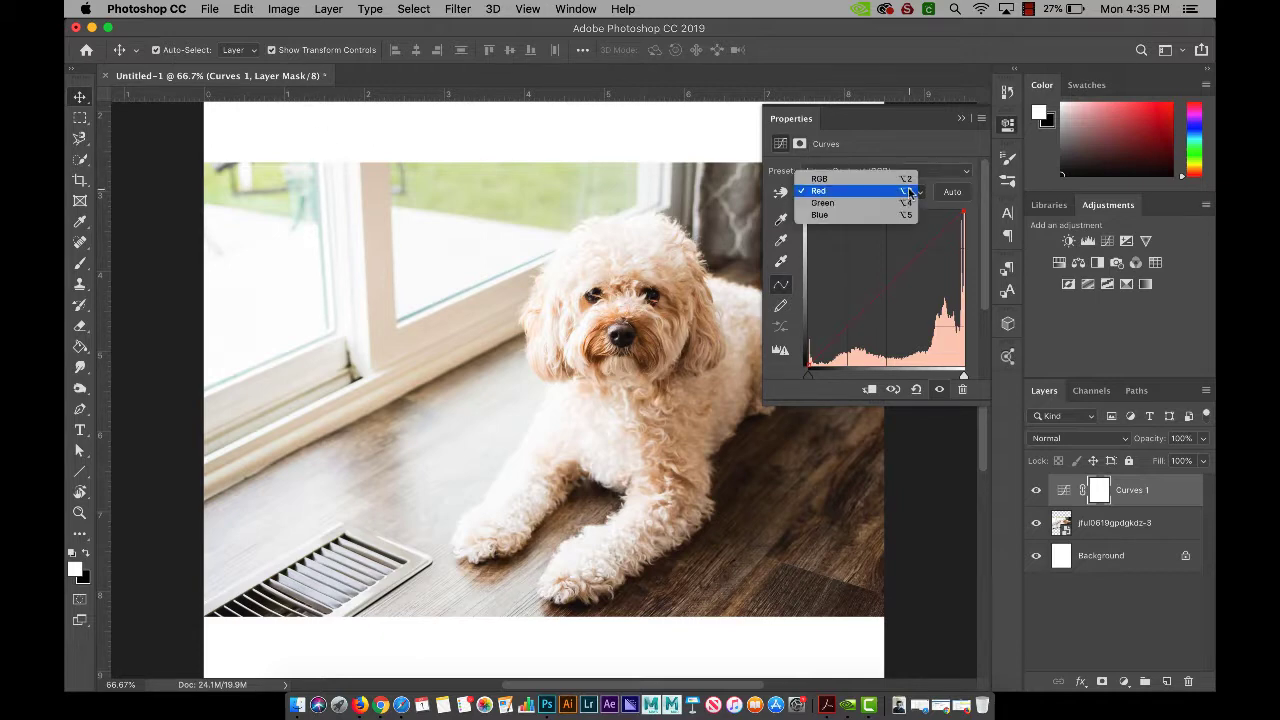
click(910, 192)
mouse_move(880, 286)
mouse_down()
mouse_move(900, 302)
mouse_move(872, 278)
mouse_move(889, 296)
mouse_up()
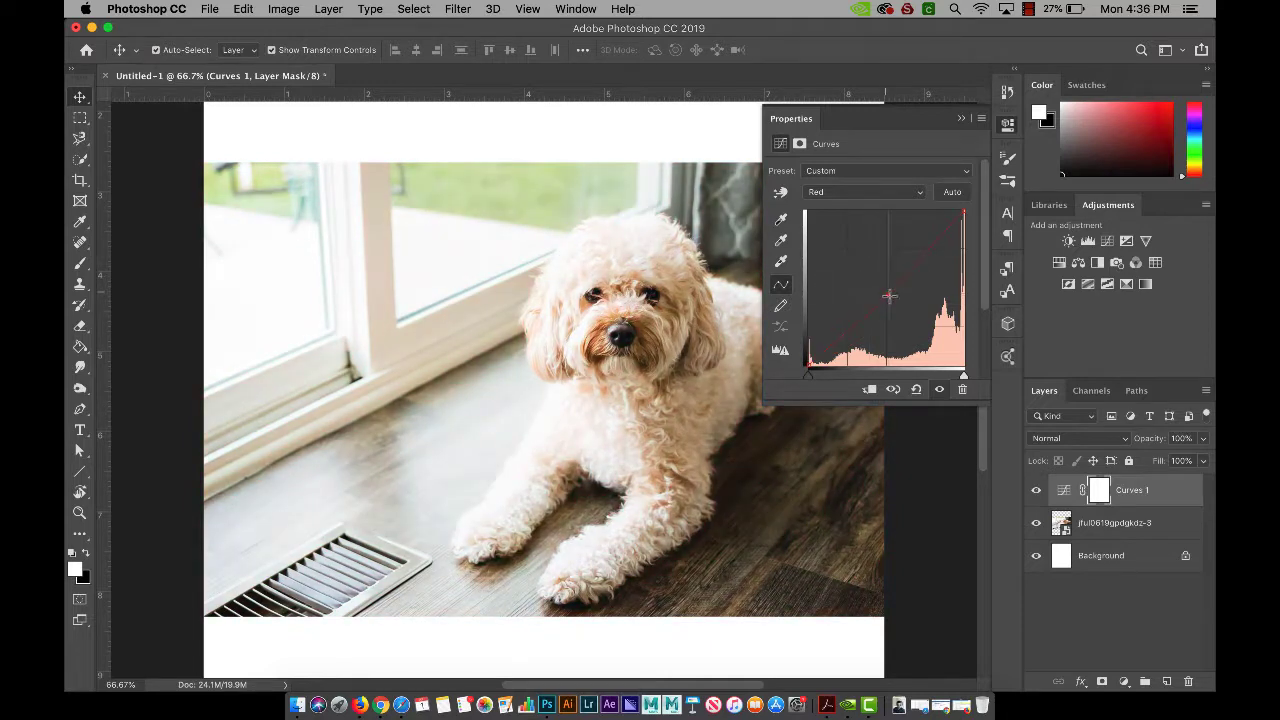
Lower the midtones slightly on the Green channel's curve, and delete the Curves adjustment layer
click(889, 192)
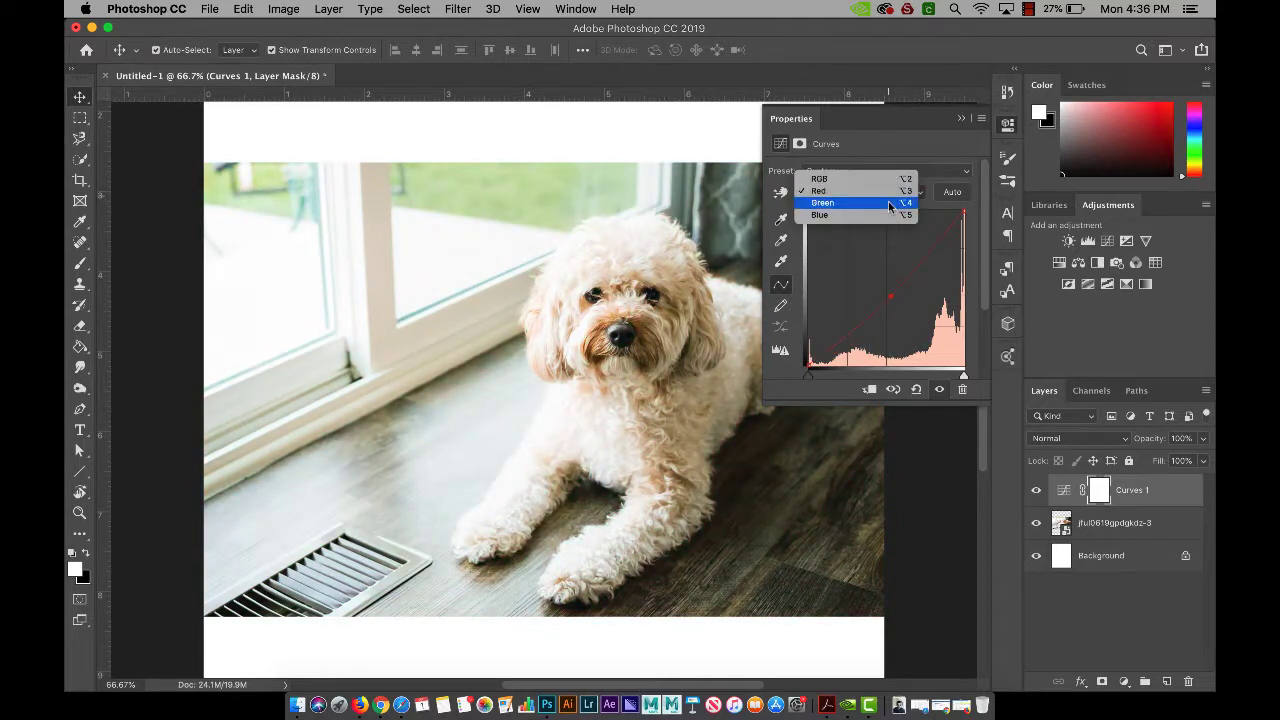
click(889, 206)
drag(886, 289, 892, 295)
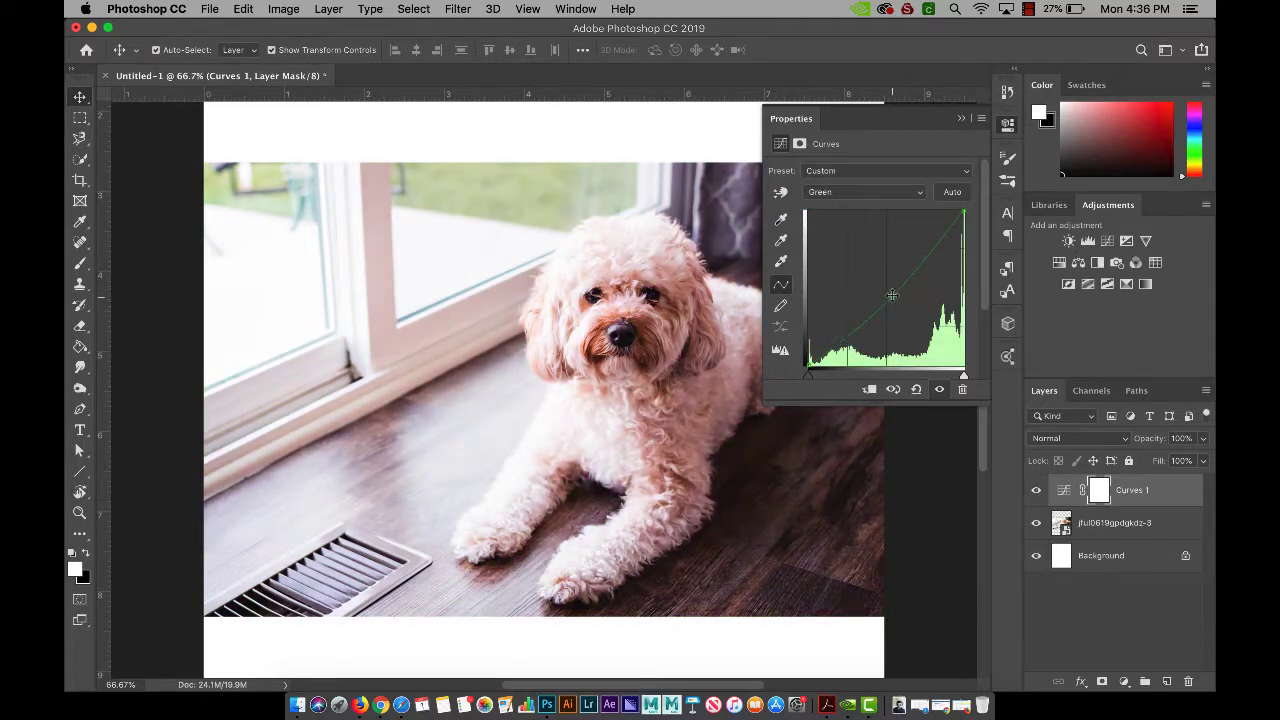
click(963, 121)
drag(1148, 500, 1190, 681)
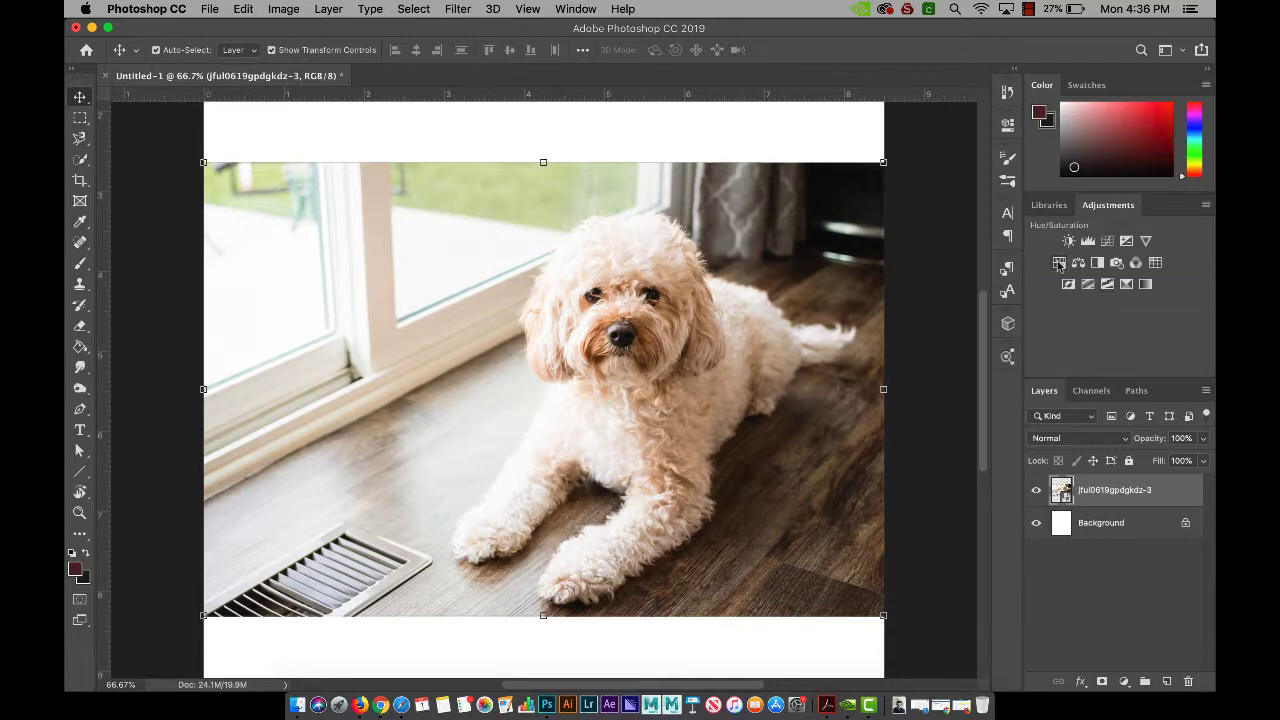
Add a Hue/Saturation adjustment layer and try Colorize with its hue raised to 360
click(1059, 263)
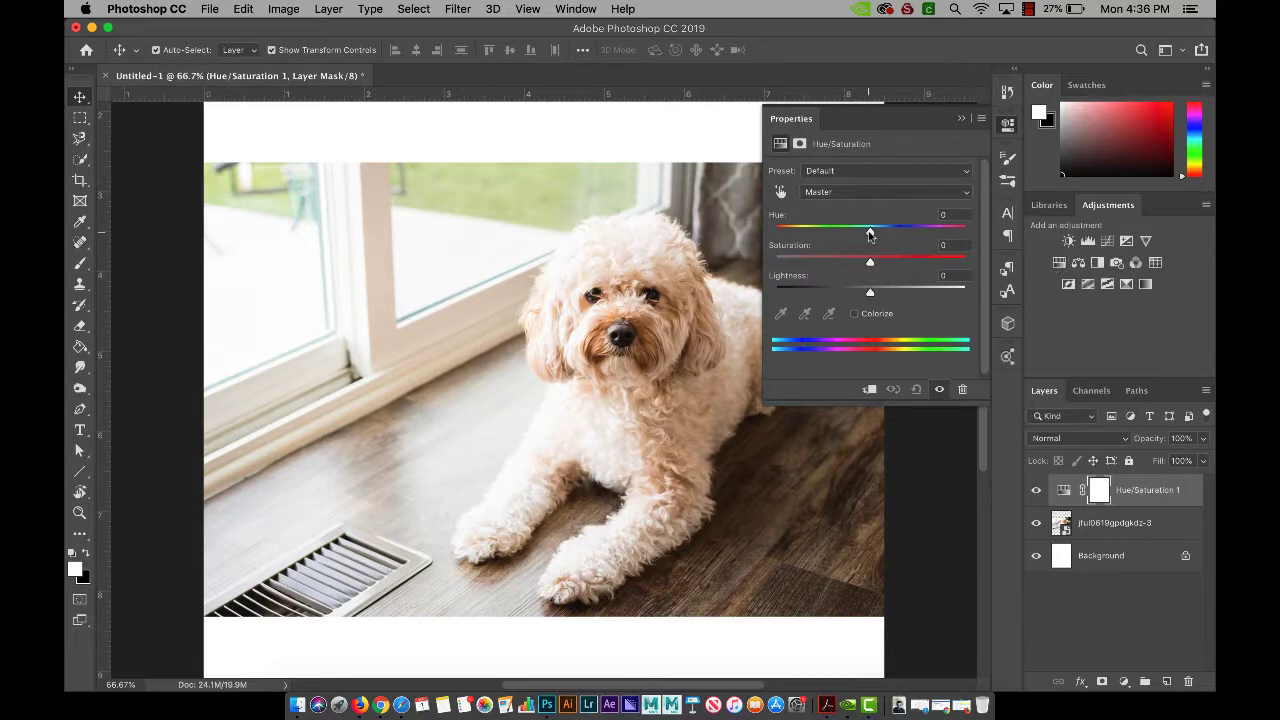
click(854, 315)
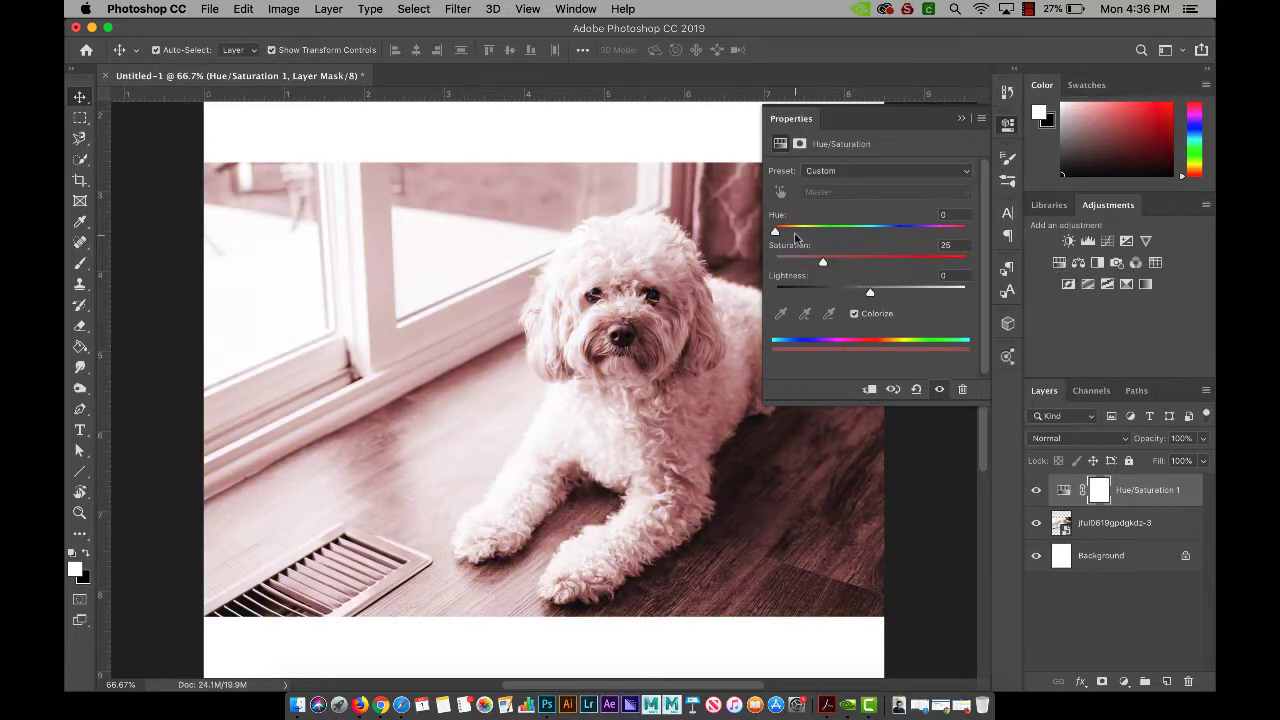
drag(777, 233, 986, 231)
click(854, 314)
Shift the master hue with Colorize off, trying -151 and -180 before settling on +3
drag(870, 233, 862, 233)
click(855, 315)
click(855, 315)
drag(861, 233, 786, 234)
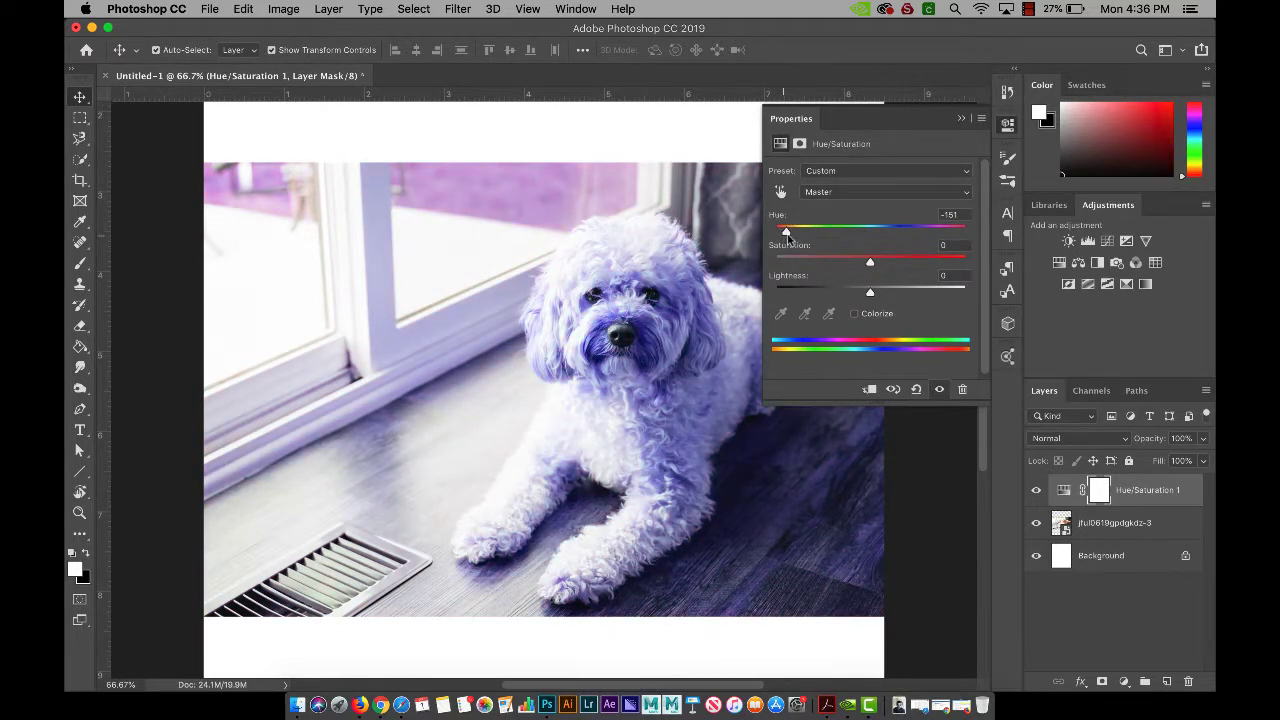
drag(786, 234, 778, 232)
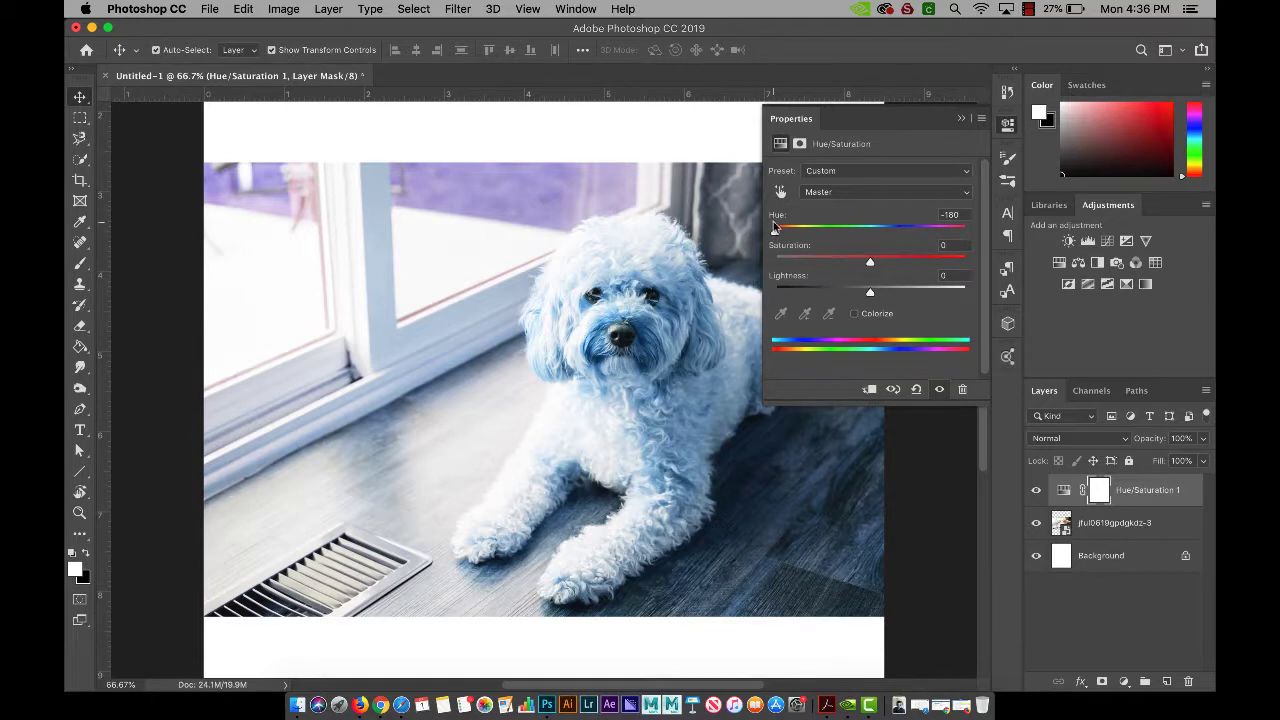
drag(777, 232, 872, 232)
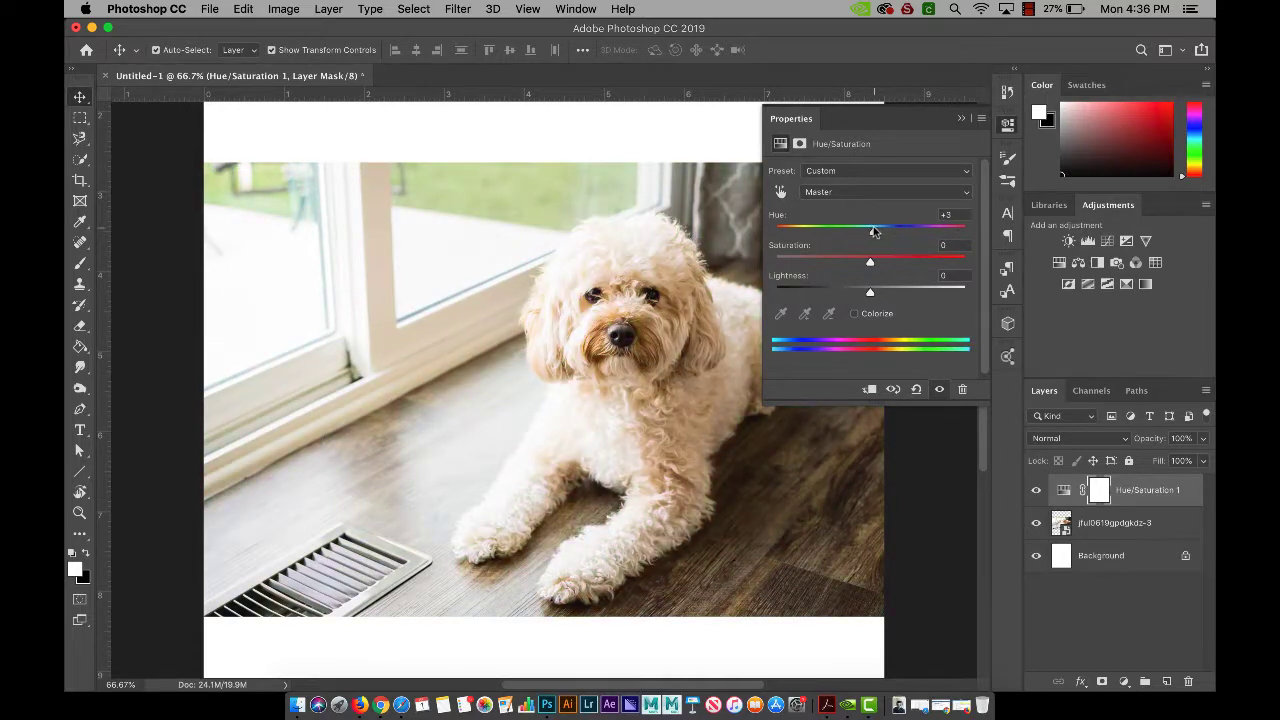
Try a green Colorize tint with the hue at 101, and switch Colorize off
click(853, 314)
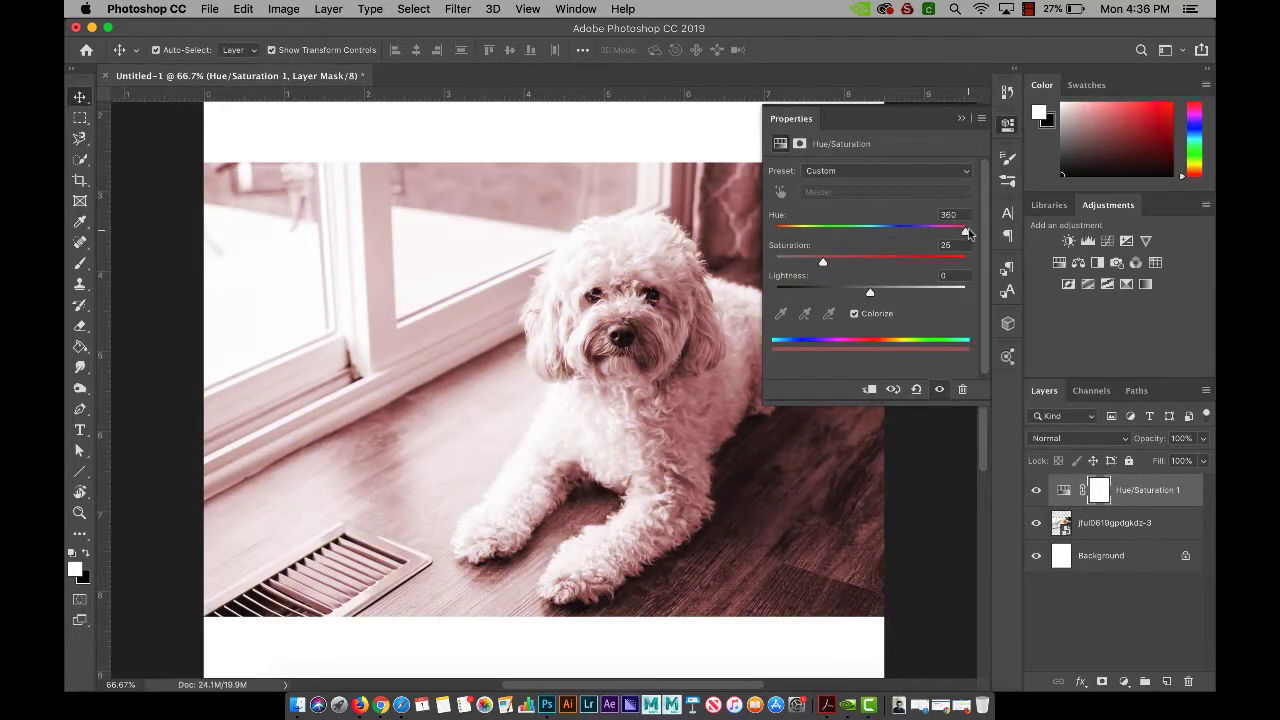
drag(965, 232, 829, 251)
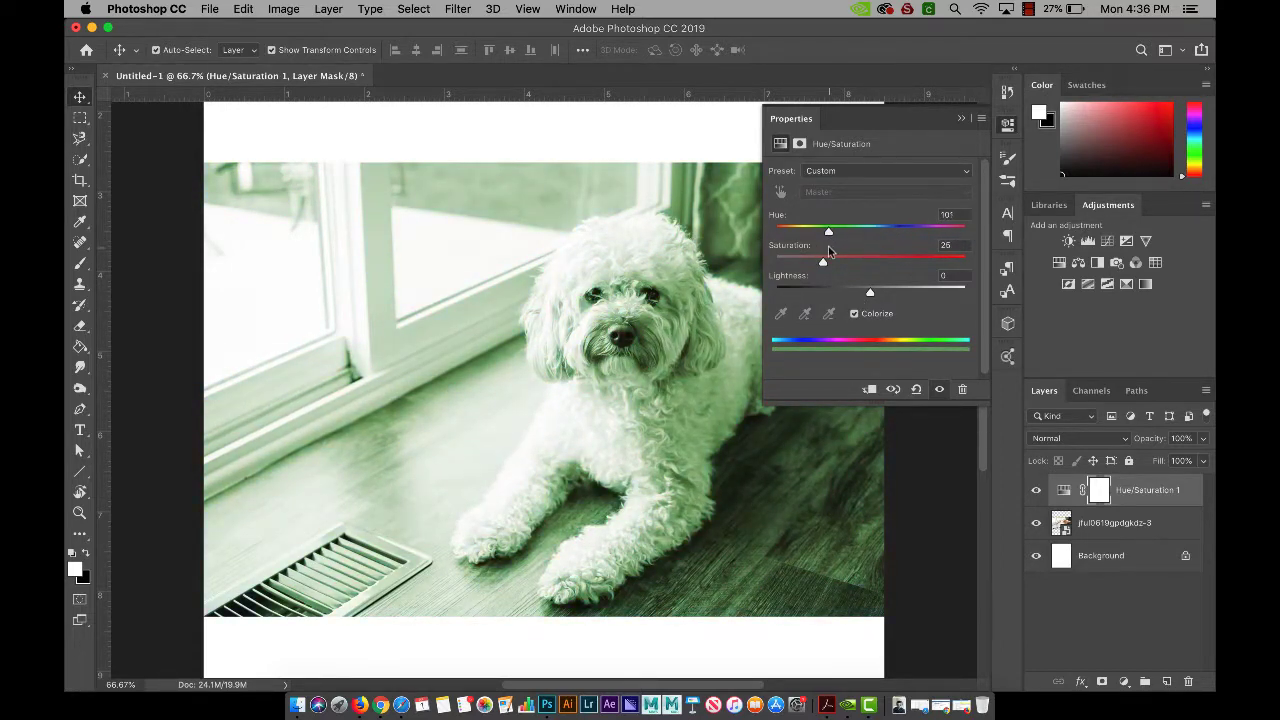
click(853, 314)
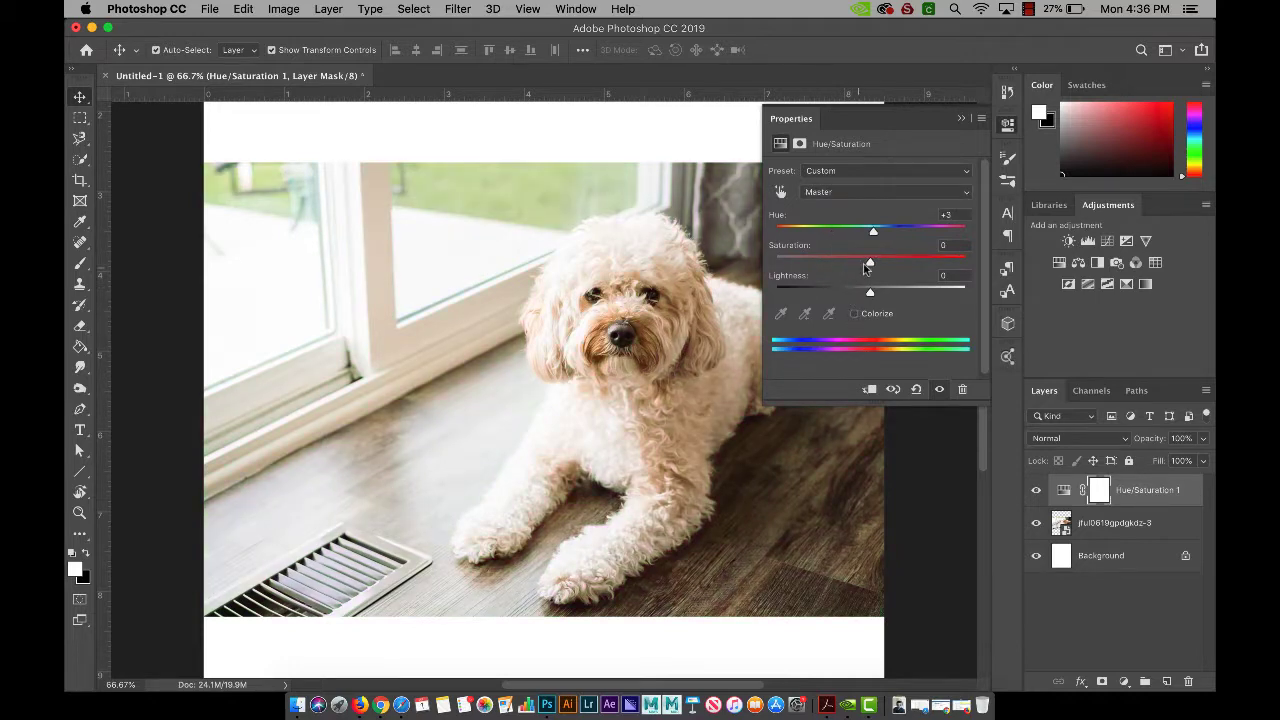
Lower the master saturation to -100, raise it to +21, and set the lightness to +20
drag(868, 264, 758, 288)
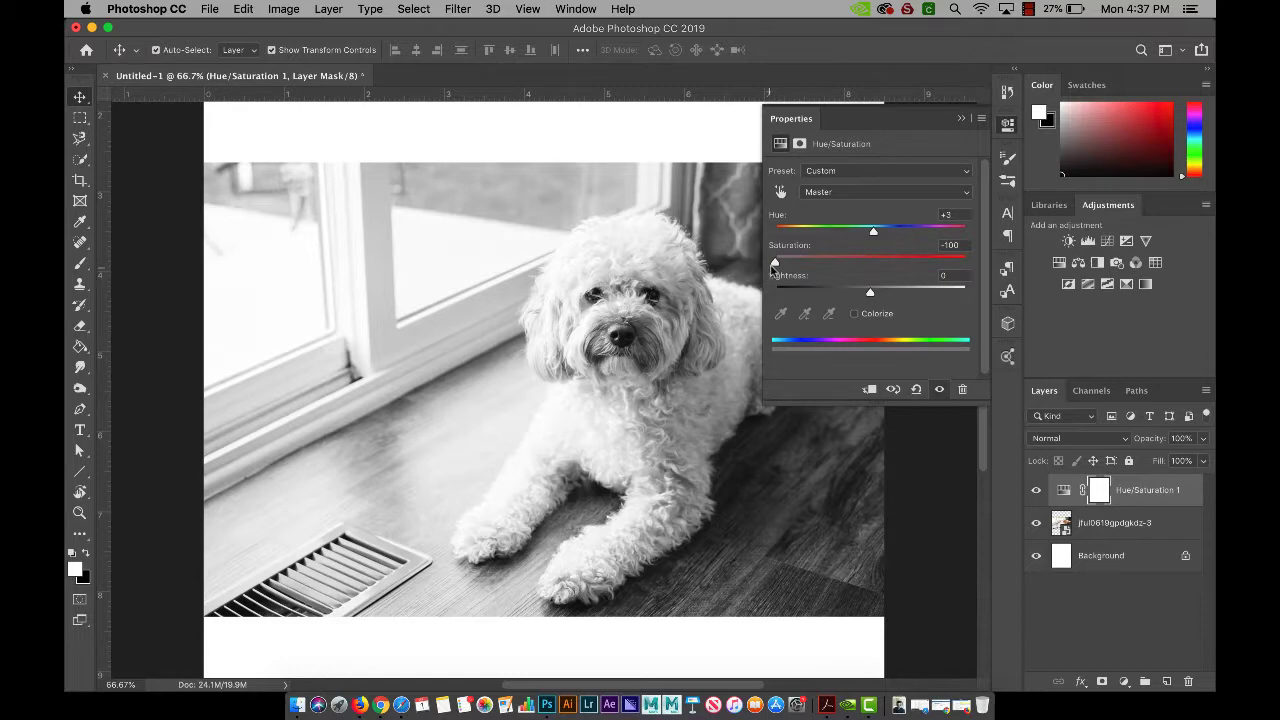
drag(774, 265, 890, 289)
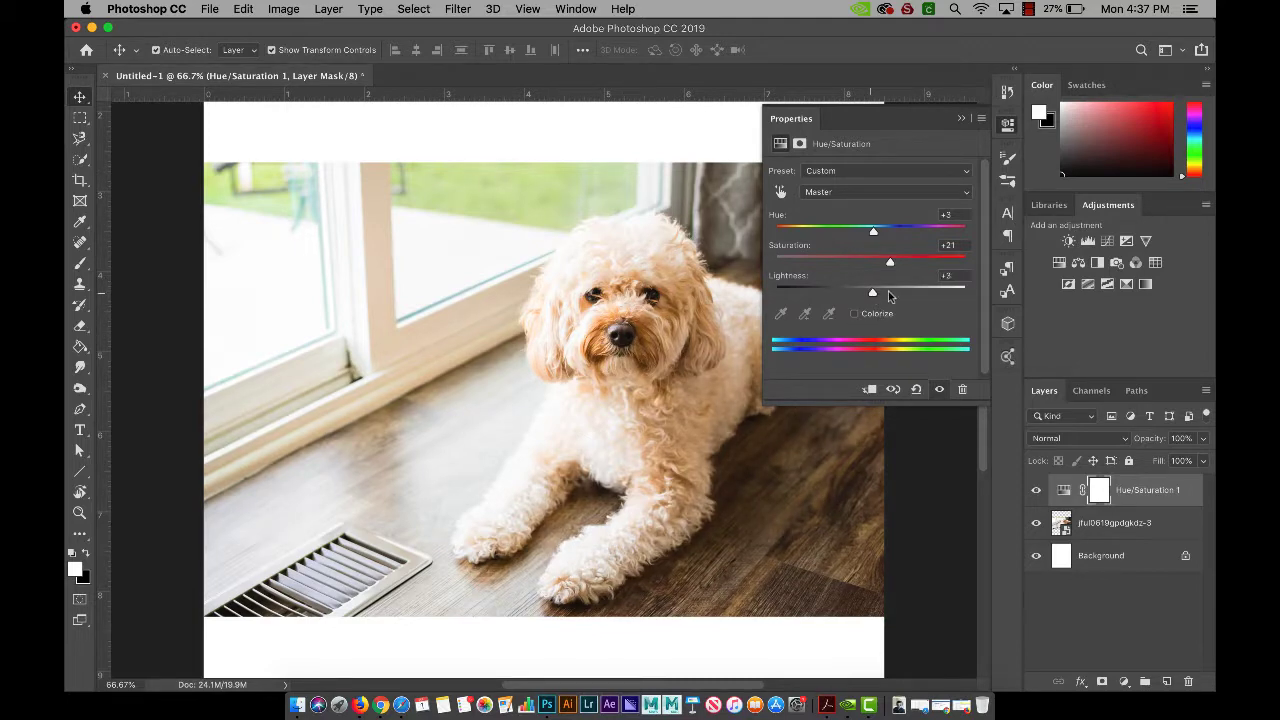
mouse_move(888, 291)
mouse_down()
mouse_move(990, 290)
mouse_move(792, 291)
mouse_move(870, 291)
mouse_up()
drag(870, 291, 889, 291)
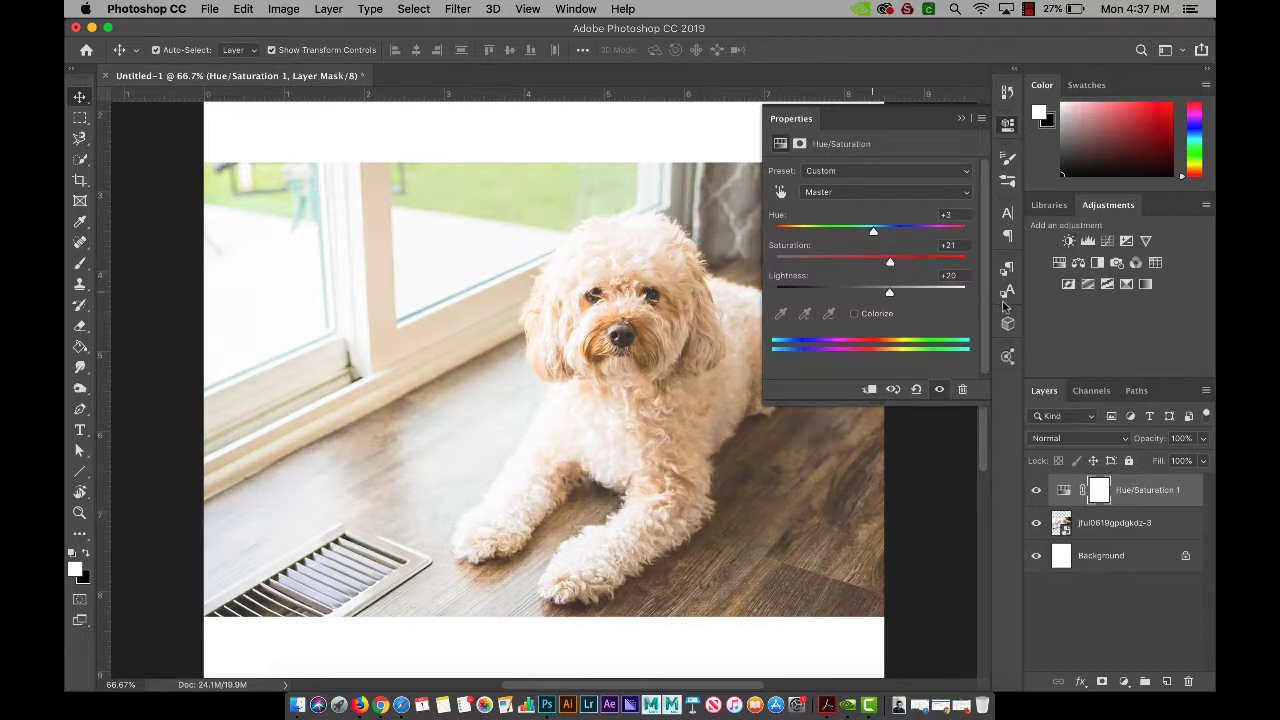
Push the saturation to +100 with lightness at -4, and delete the Hue/Saturation adjustment layer
drag(1005, 307, 983, 270)
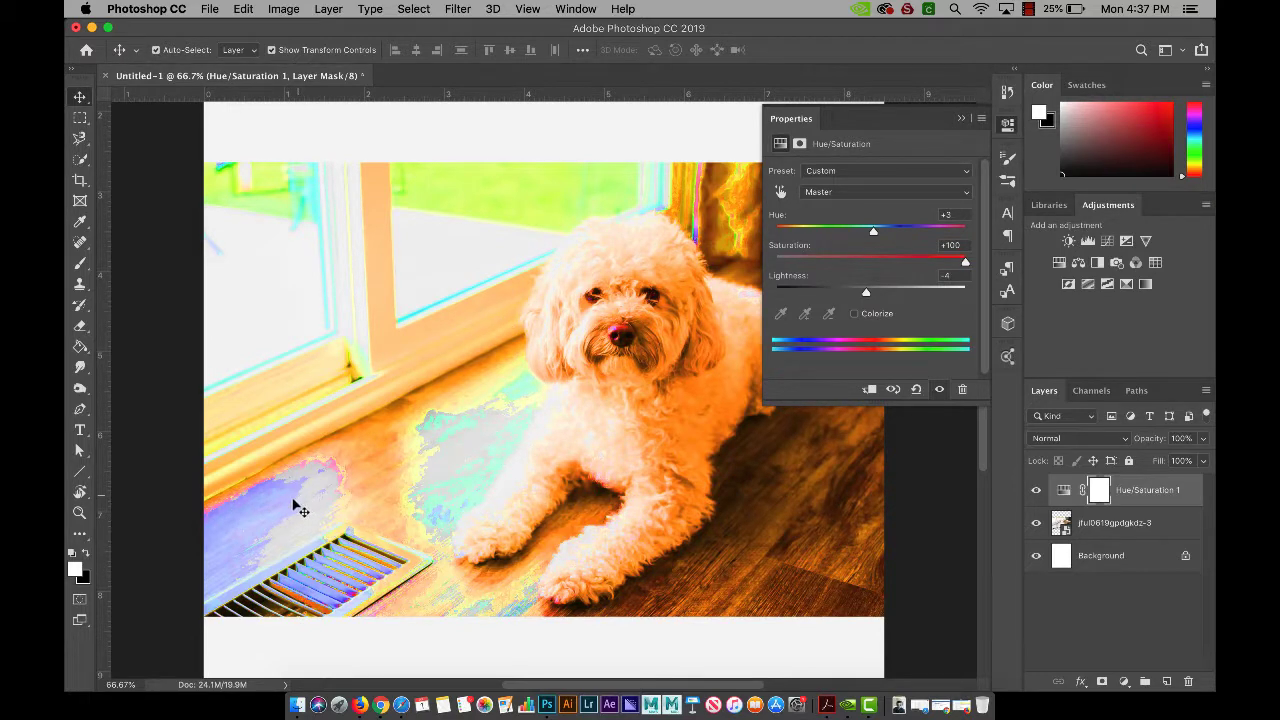
click(620, 338)
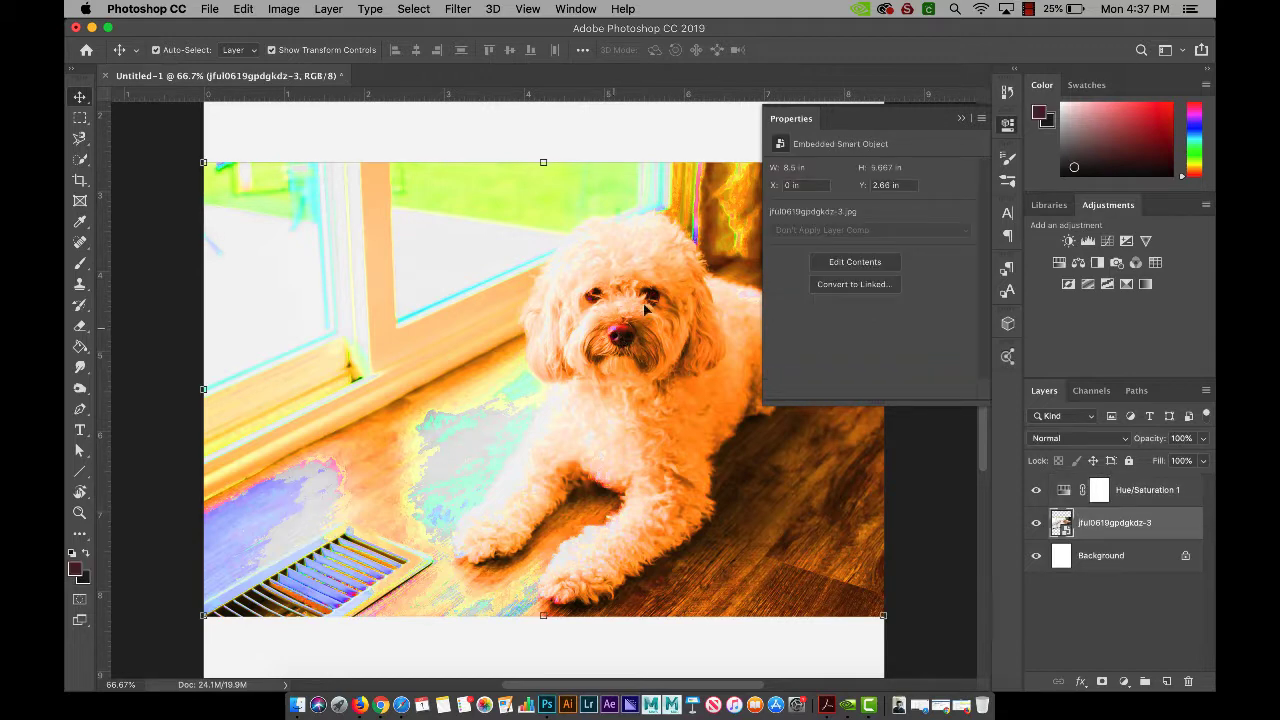
click(962, 118)
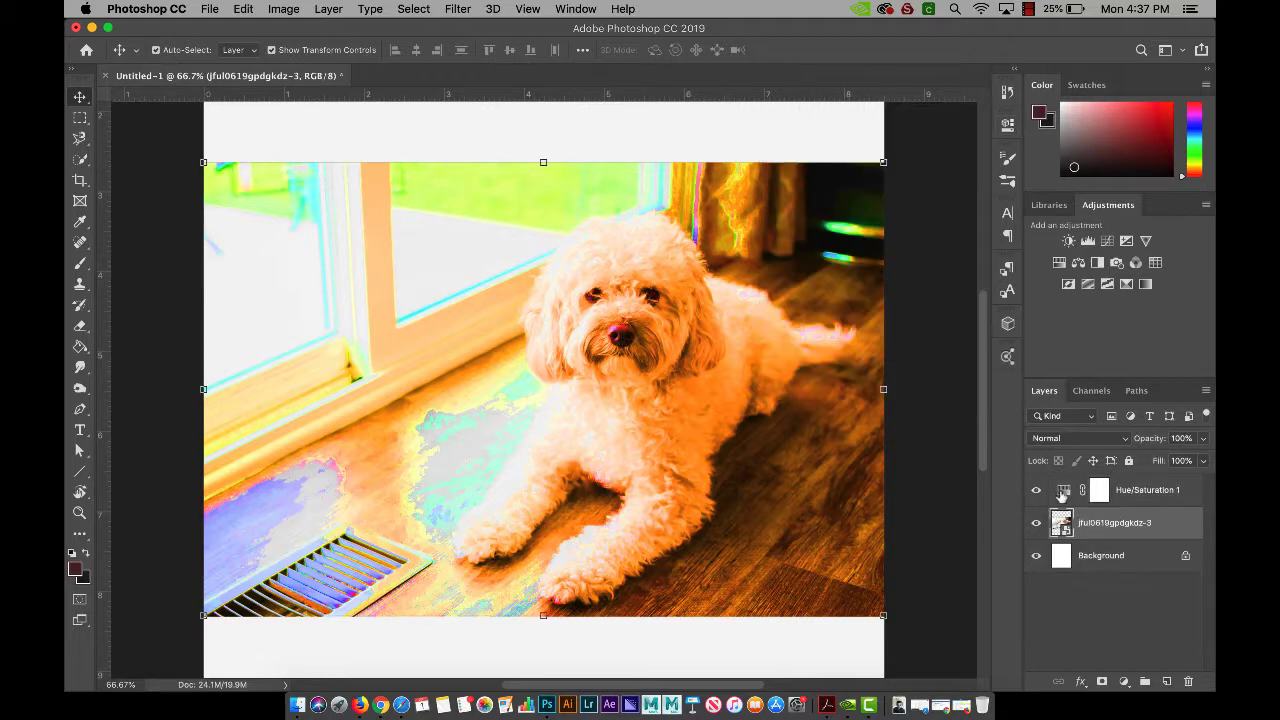
click(1063, 490)
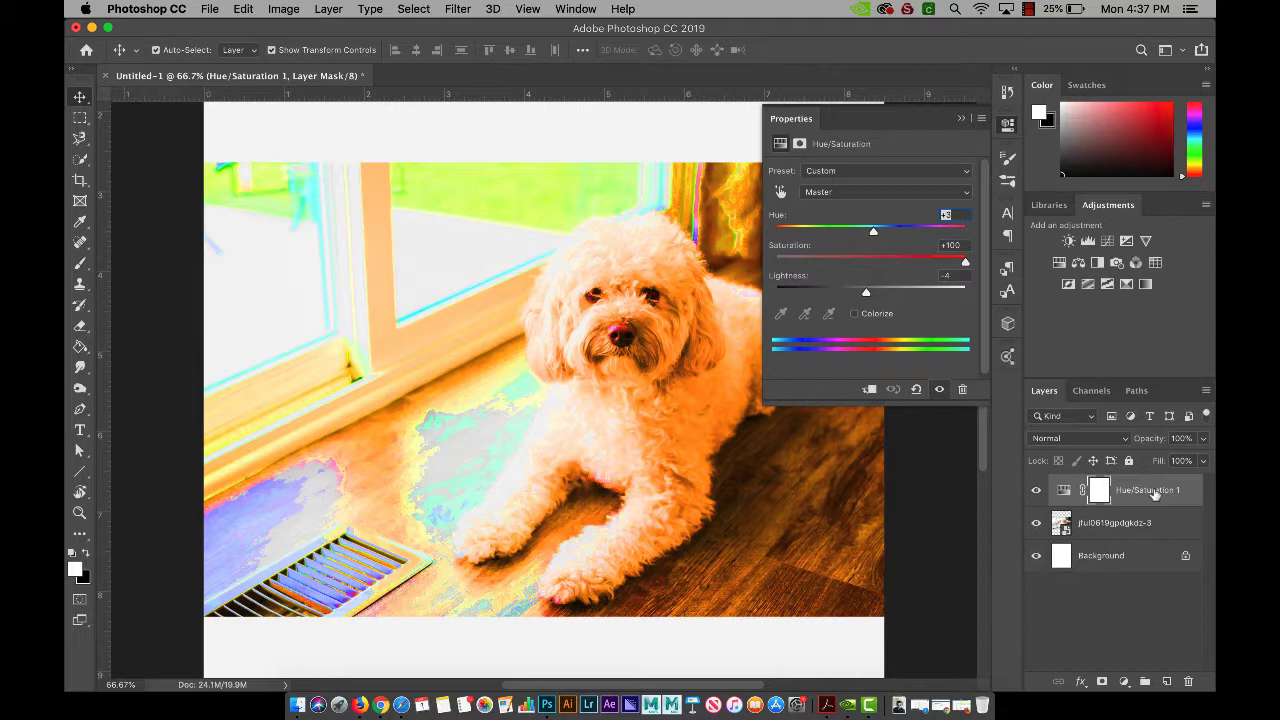
drag(1155, 490, 1189, 681)
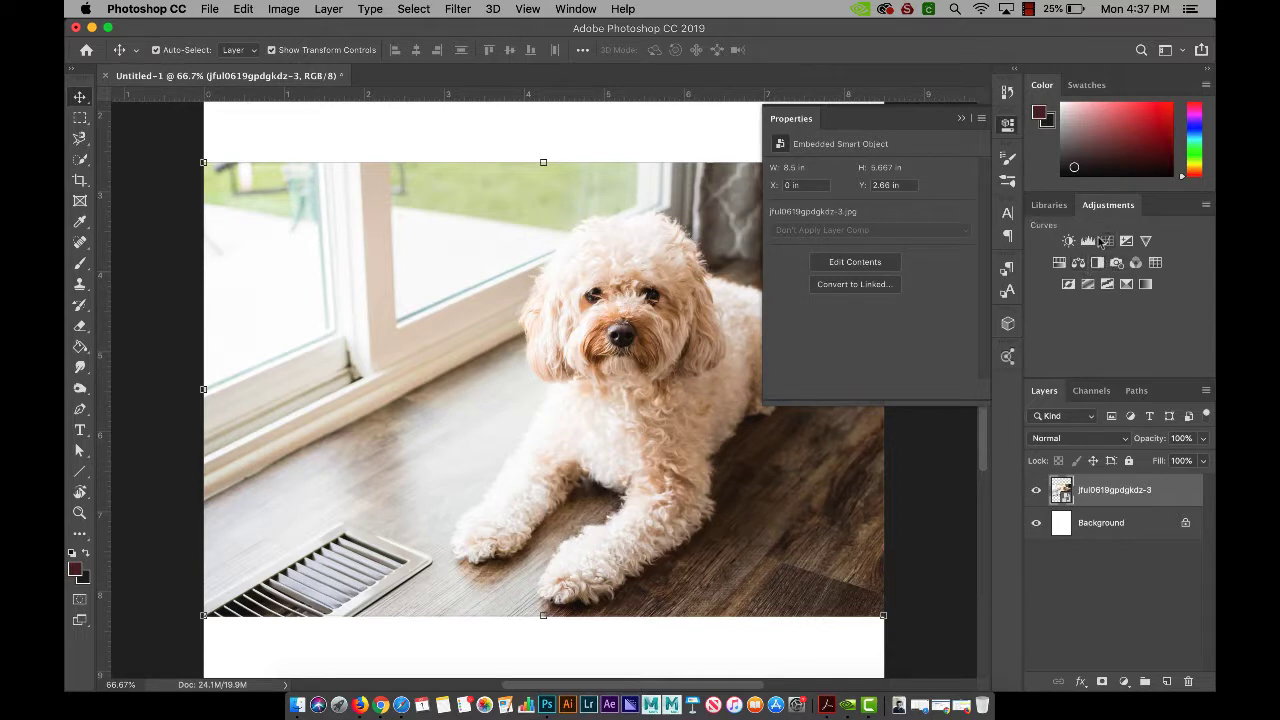
Add a Vibrance adjustment layer, trying saturation at +100 before resetting it to 0 and setting vibrance to +100
click(1146, 241)
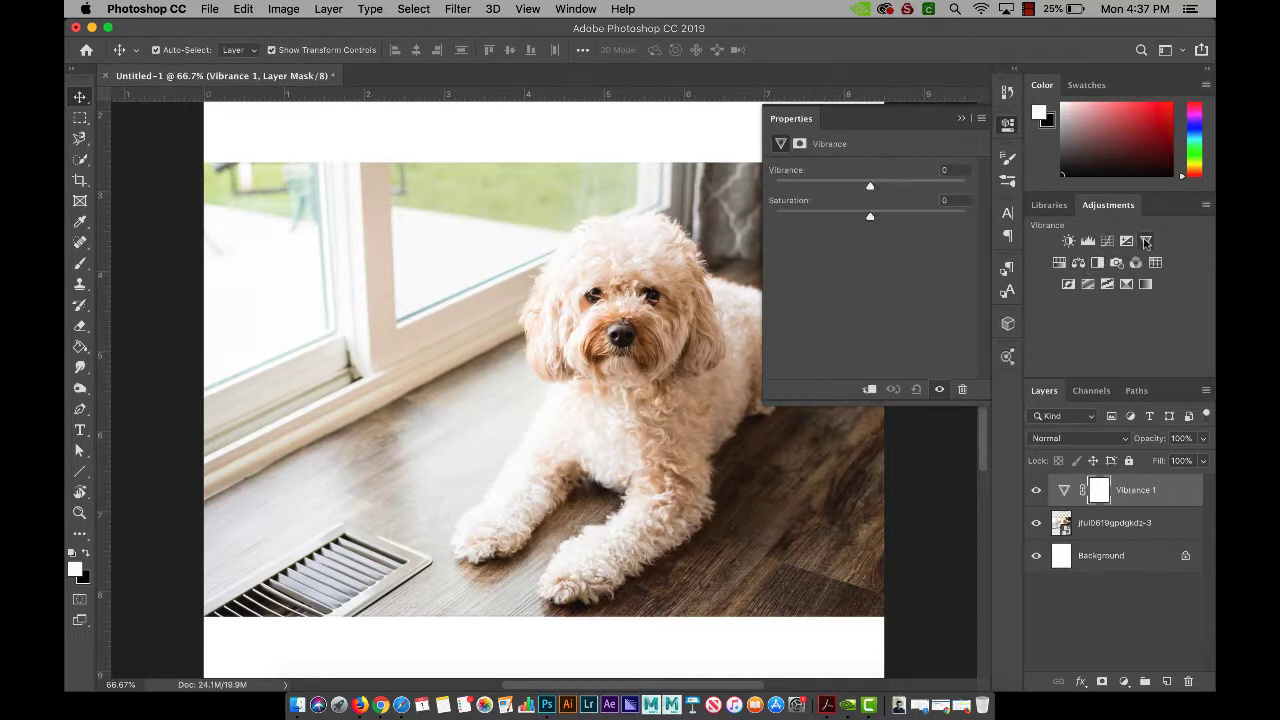
drag(870, 217, 980, 233)
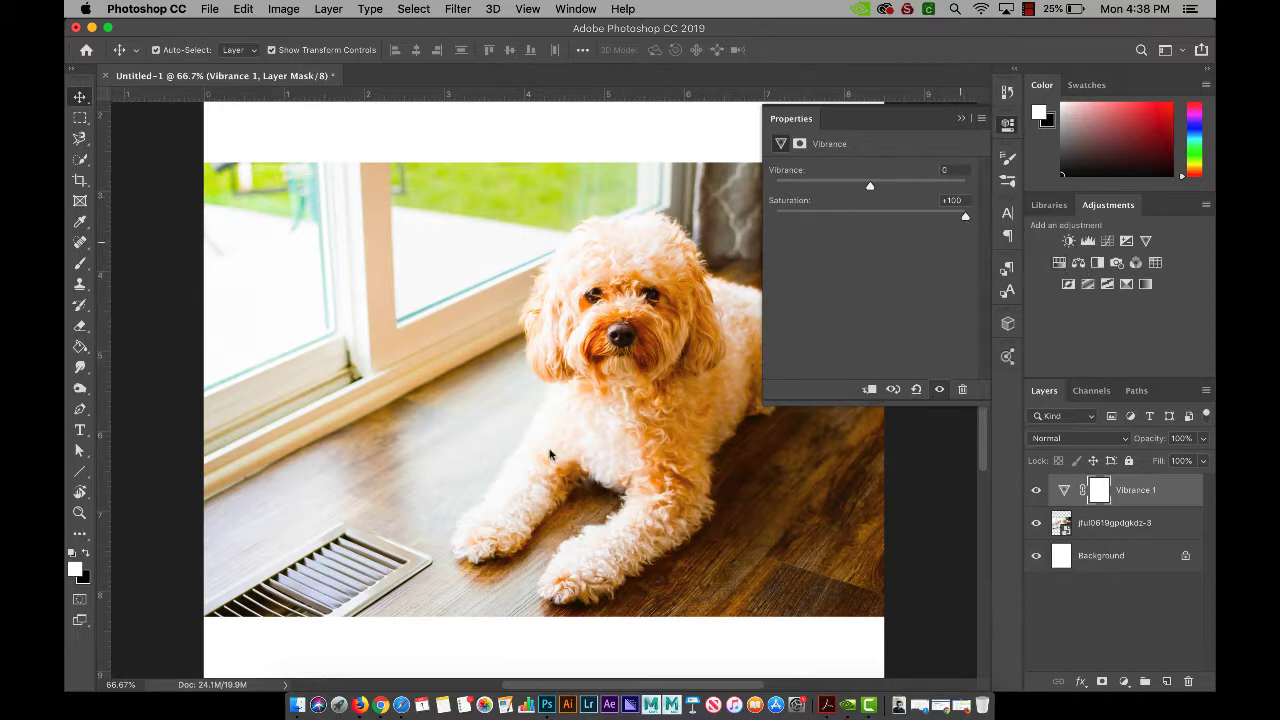
click(876, 228)
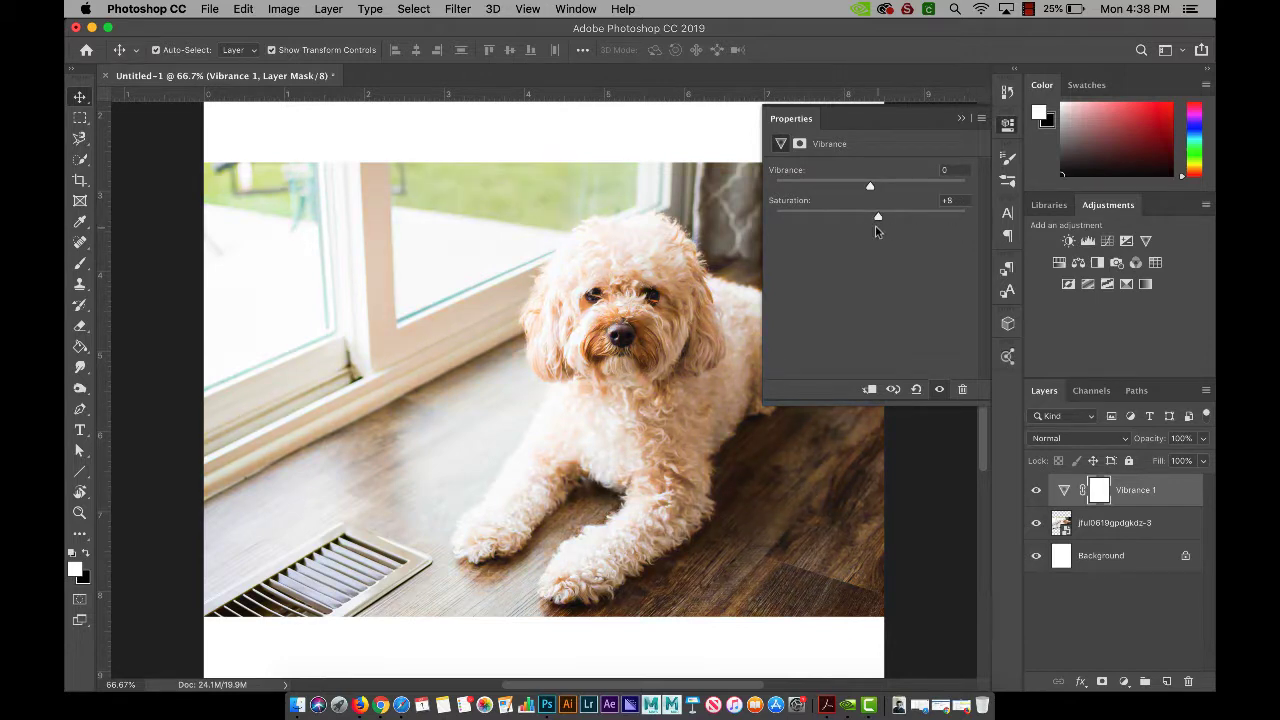
drag(871, 226, 1014, 198)
Toggle the Vibrance layer's visibility repeatedly to compare the photo with and without the adjustment
click(1036, 494)
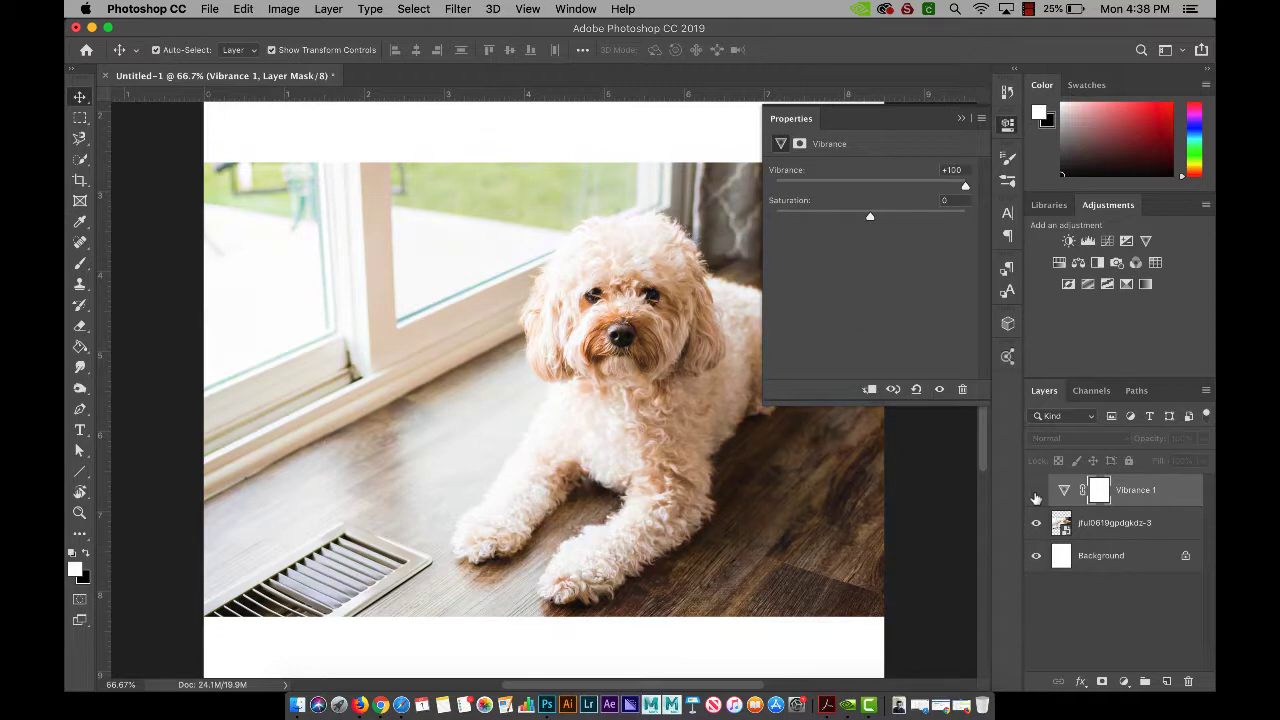
click(1036, 494)
click(1036, 494)
click(1036, 494)
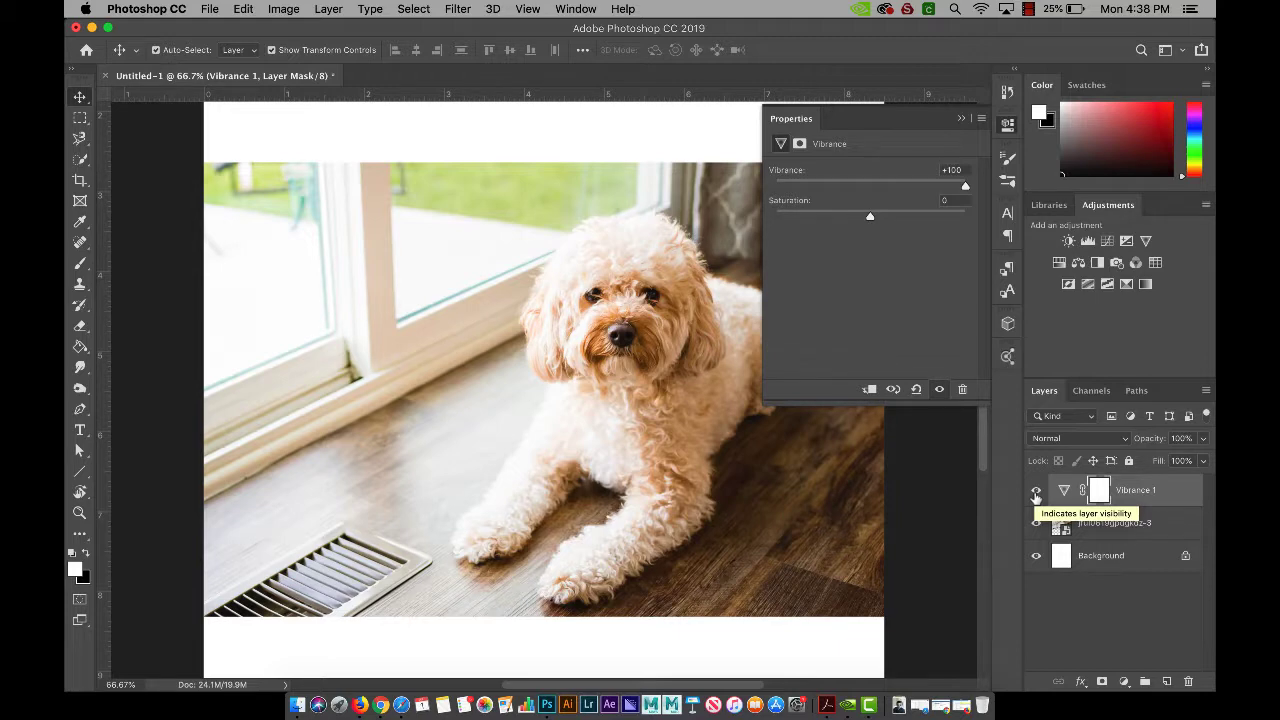
click(1036, 494)
click(1036, 494)
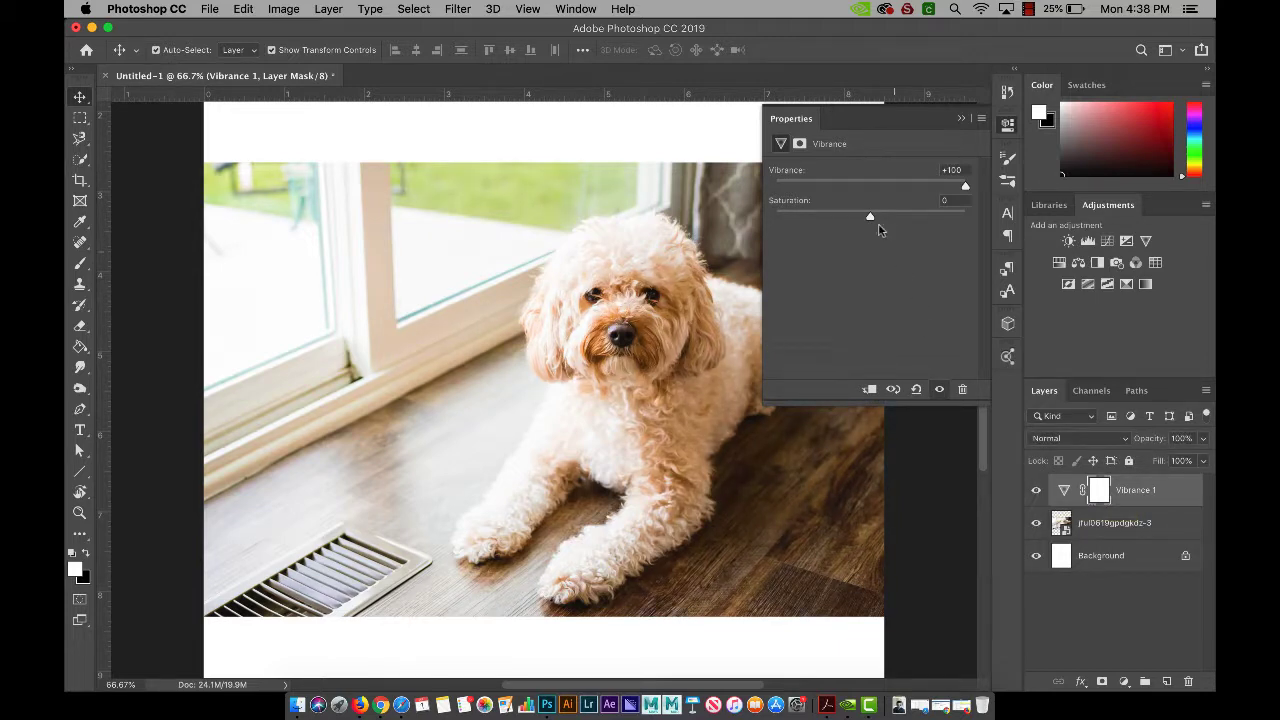
Set vibrance to 0, try saturation at +100 and then +1, and delete the Vibrance adjustment layer
drag(964, 187, 989, 216)
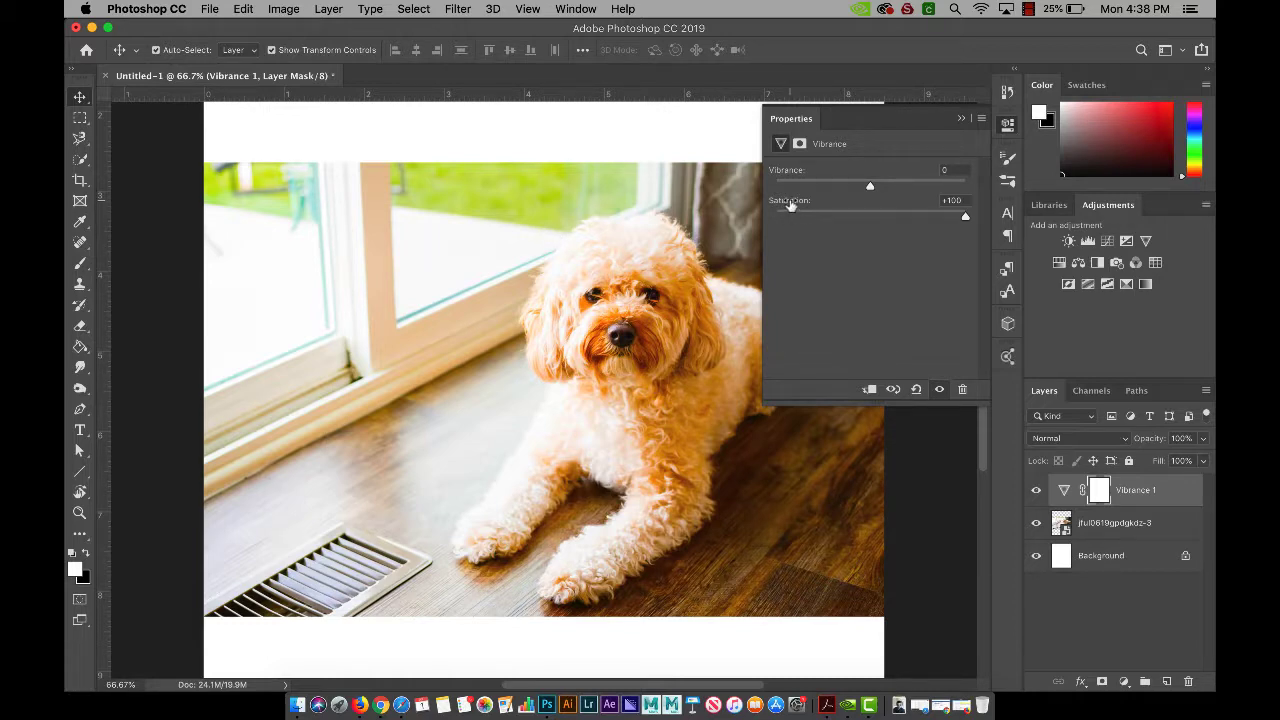
click(875, 215)
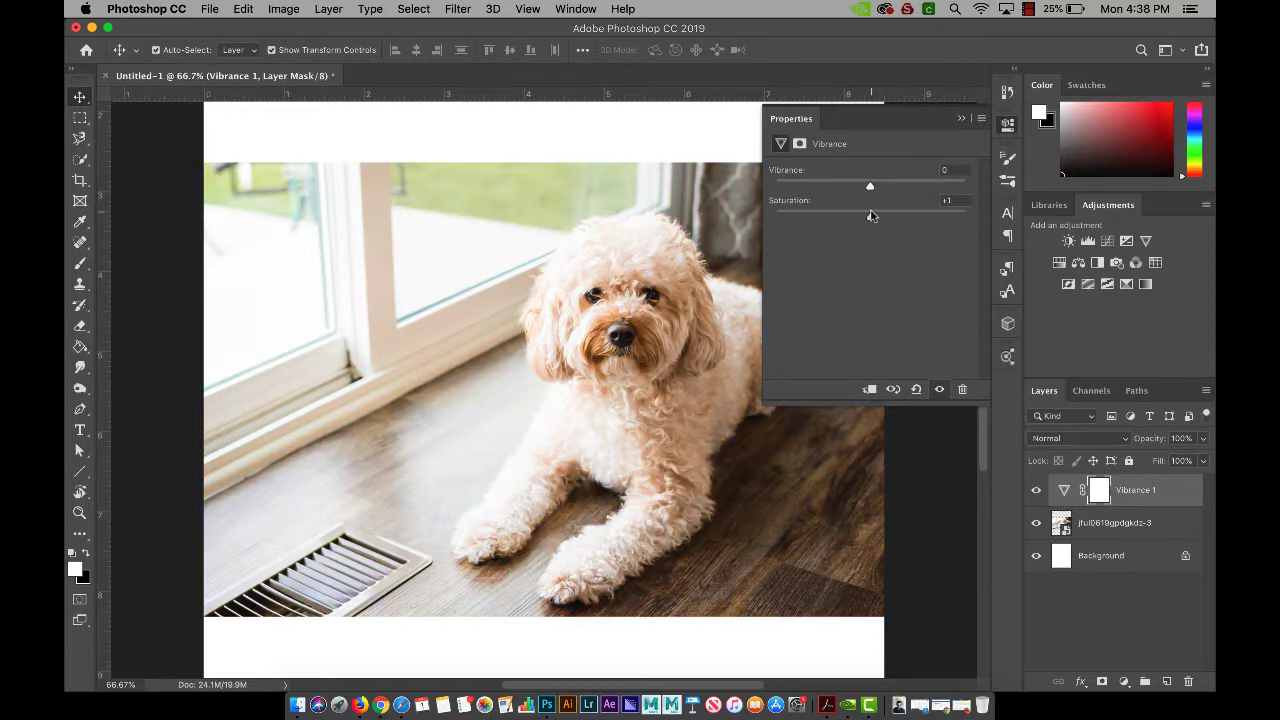
click(961, 118)
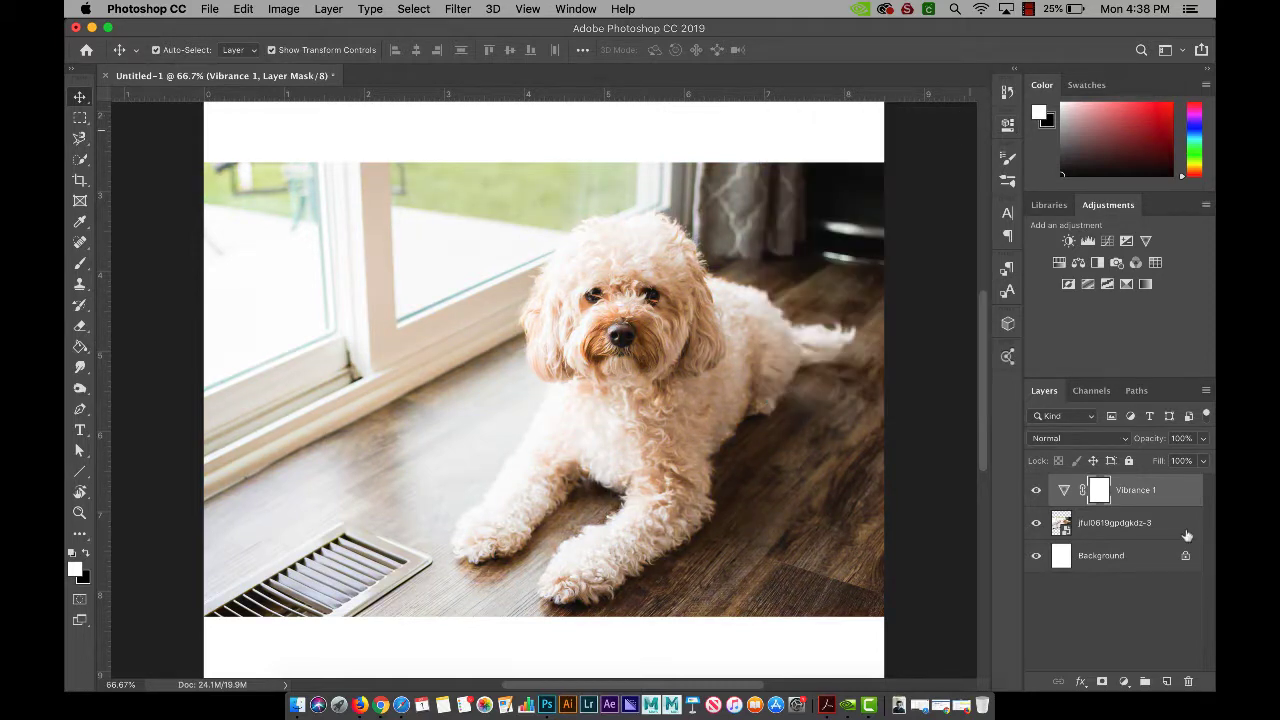
drag(1160, 491, 1188, 681)
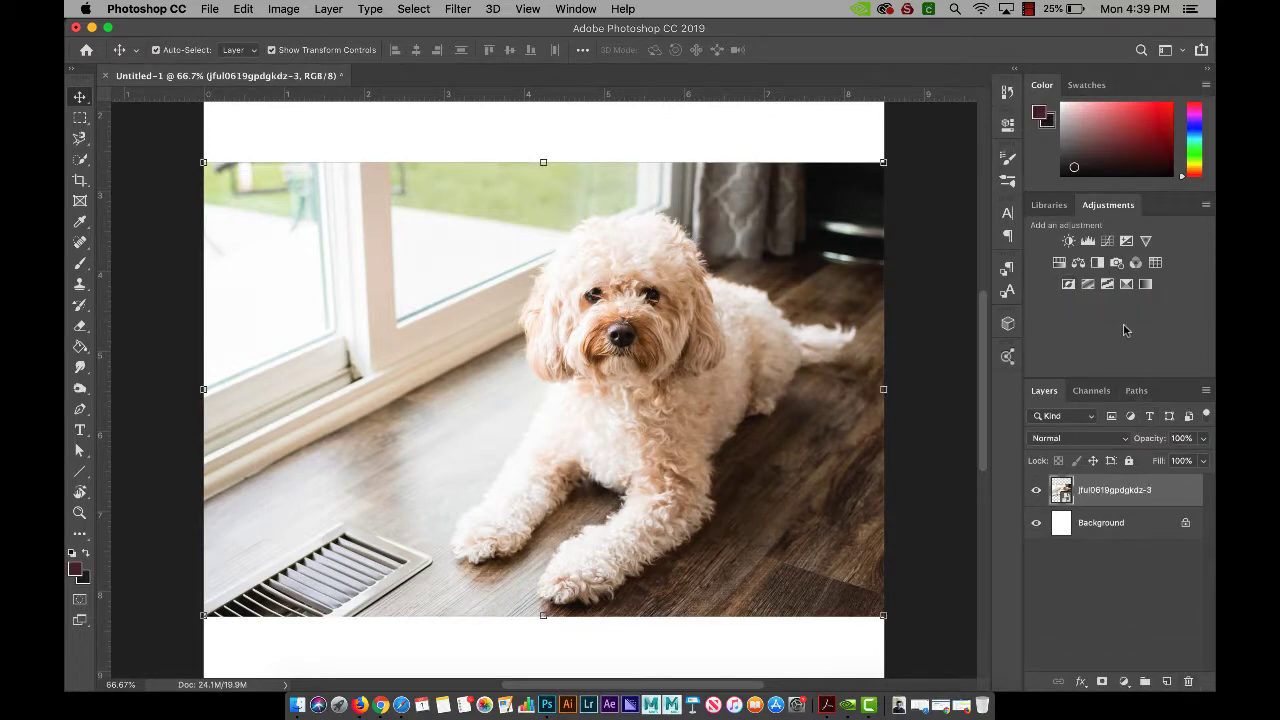
Add an Exposure adjustment layer, raising its offset to +0.0210 before applying the Minus 1.0 preset
click(1127, 241)
drag(870, 211, 875, 246)
click(870, 171)
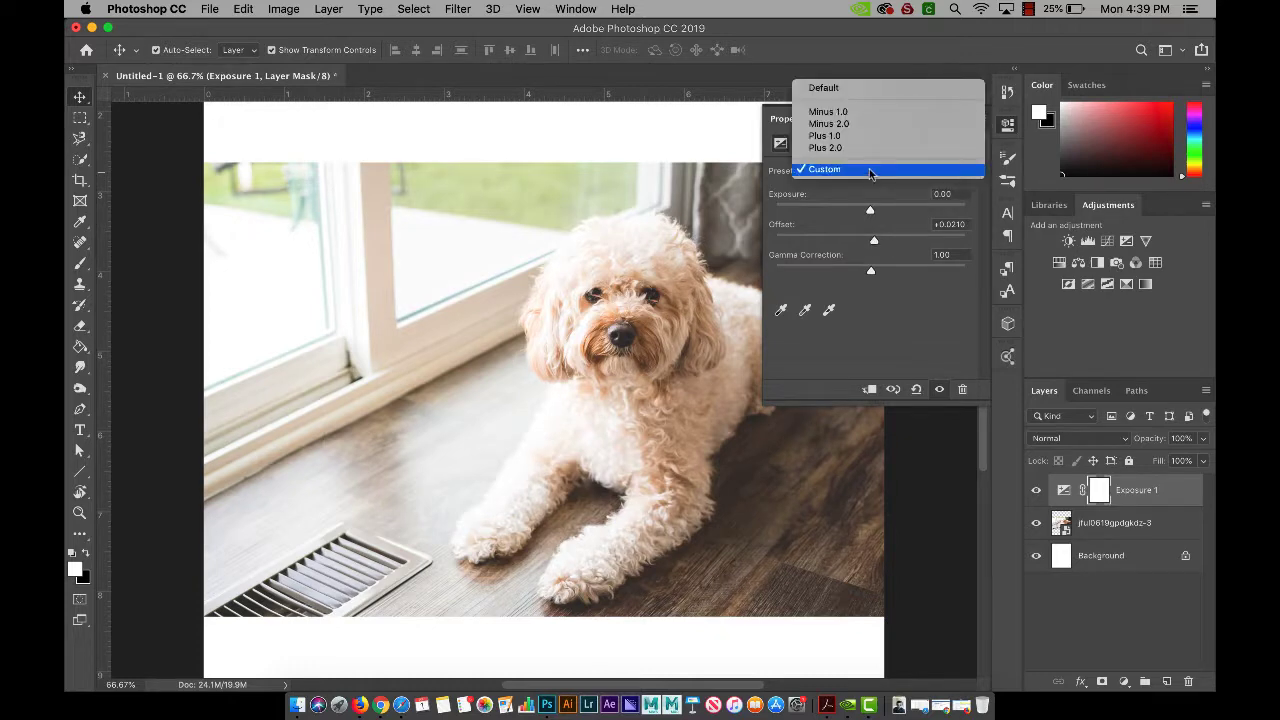
click(872, 112)
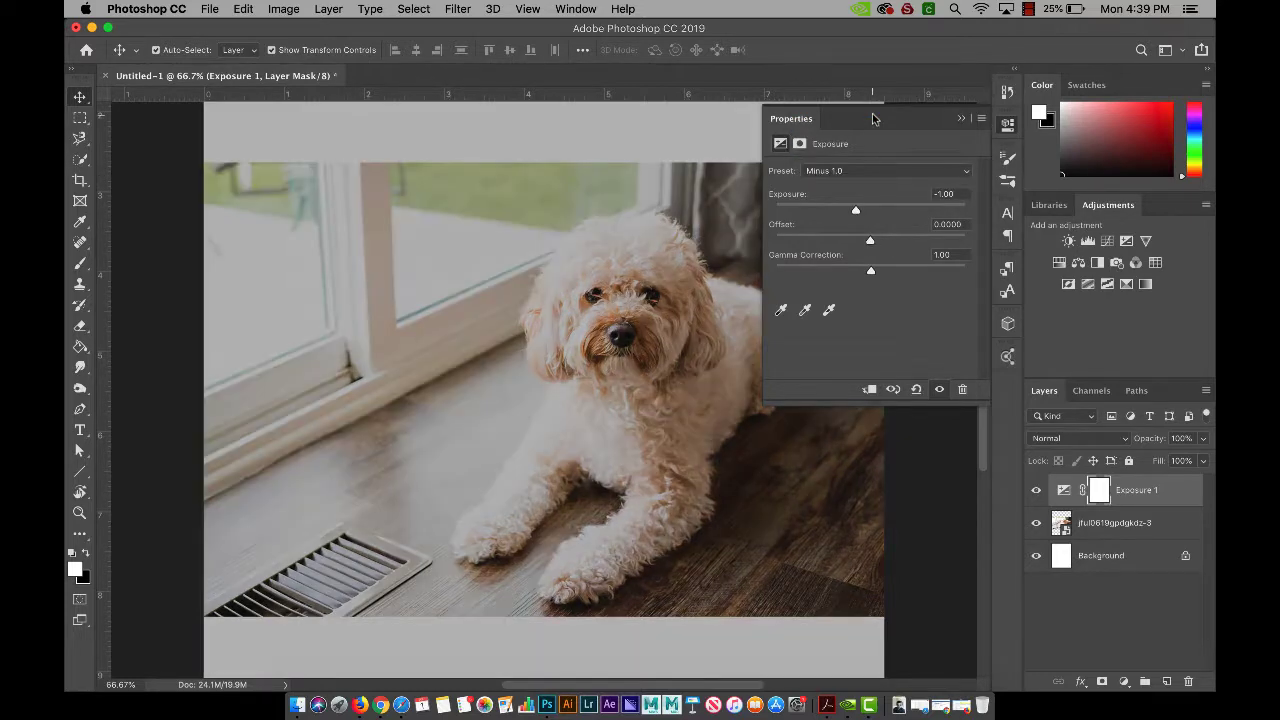
Apply the Plus 1.0 exposure preset, and delete the Exposure adjustment layer
click(861, 172)
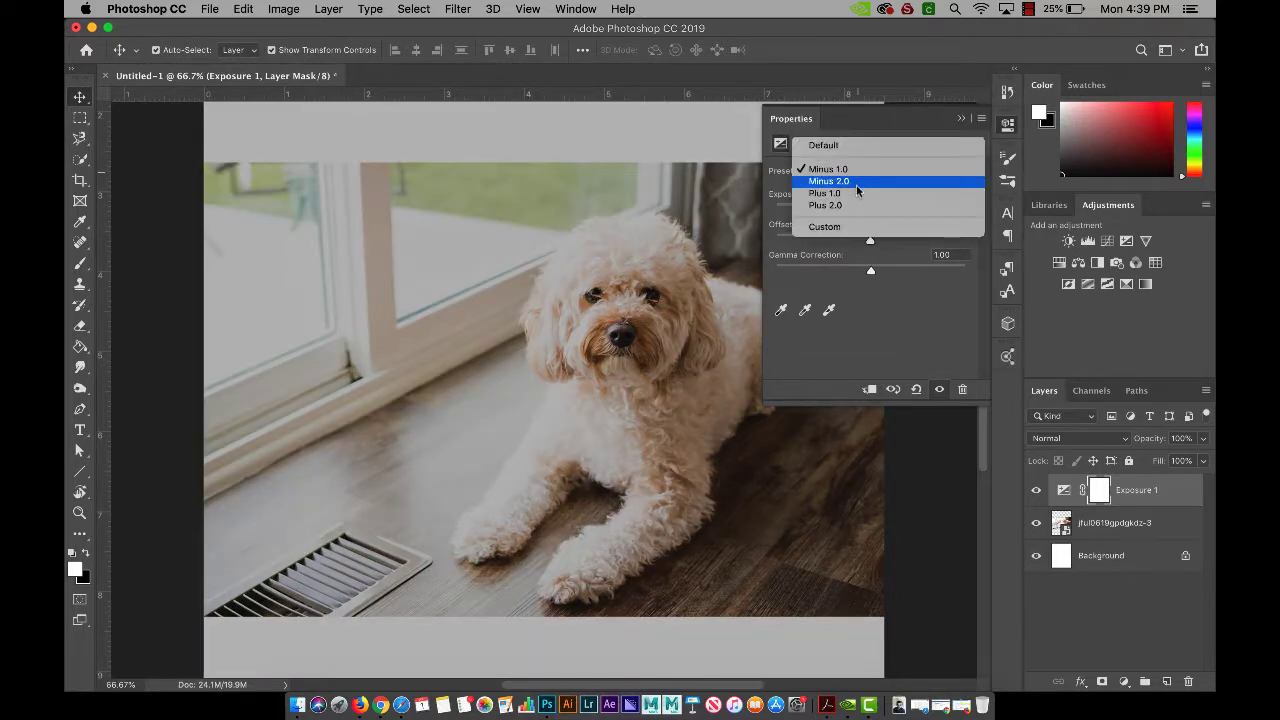
click(856, 193)
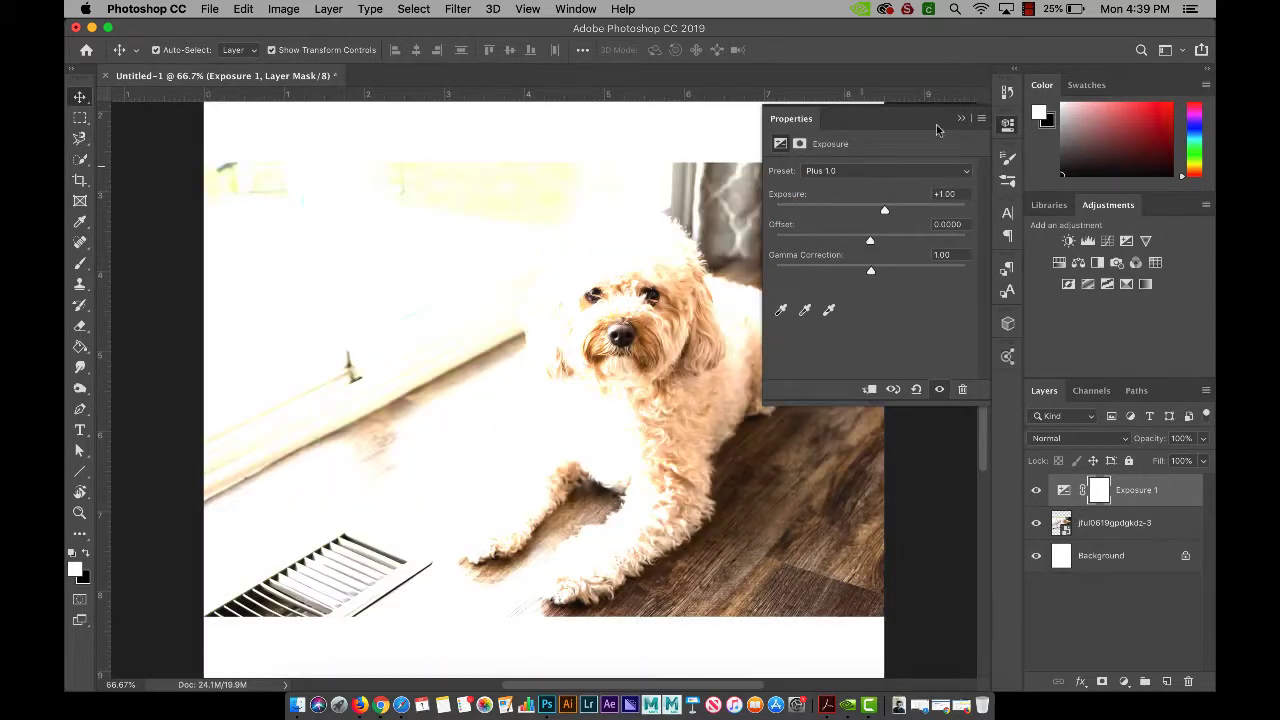
click(961, 118)
drag(1188, 494, 1189, 681)
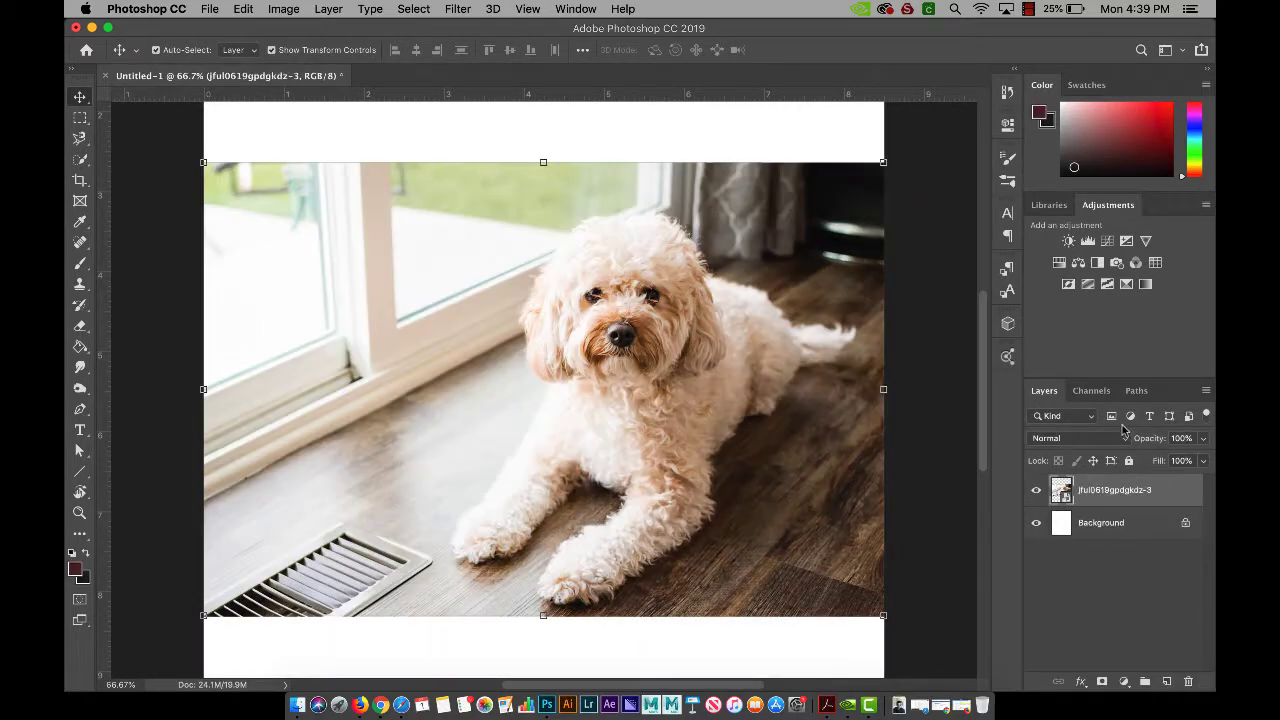
Add a Color Balance adjustment layer and shift the midtones toward cyan and red, returning the Cyan-Red balance to 0
click(1077, 262)
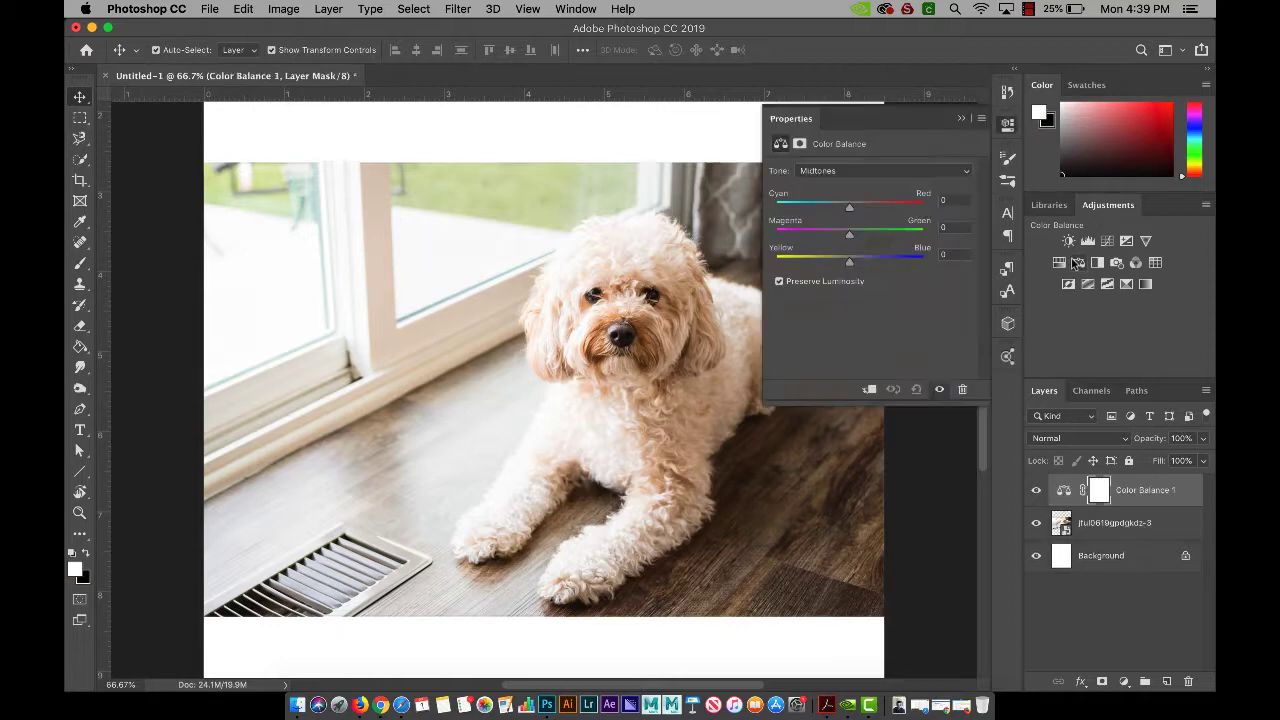
click(840, 207)
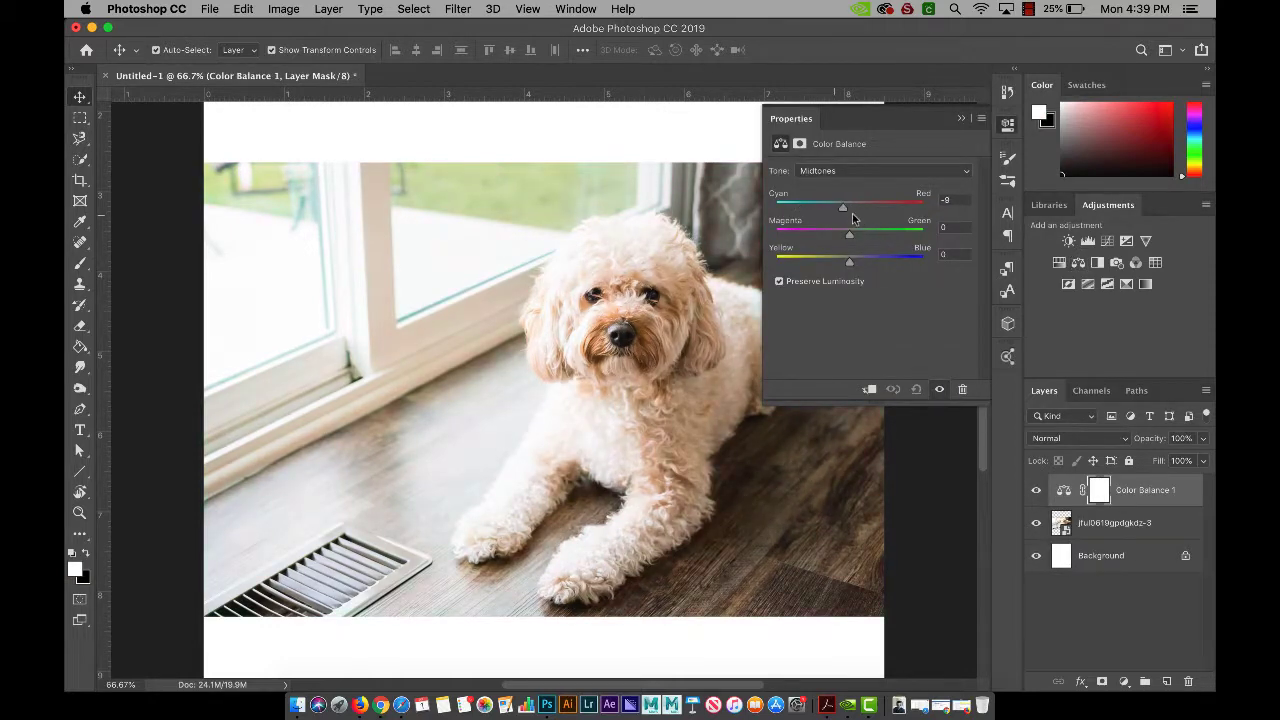
drag(876, 218, 861, 218)
drag(860, 206, 847, 210)
Shift the midtones' Yellow-Blue balance toward yellow to -68, and ease it to -14
drag(849, 261, 805, 264)
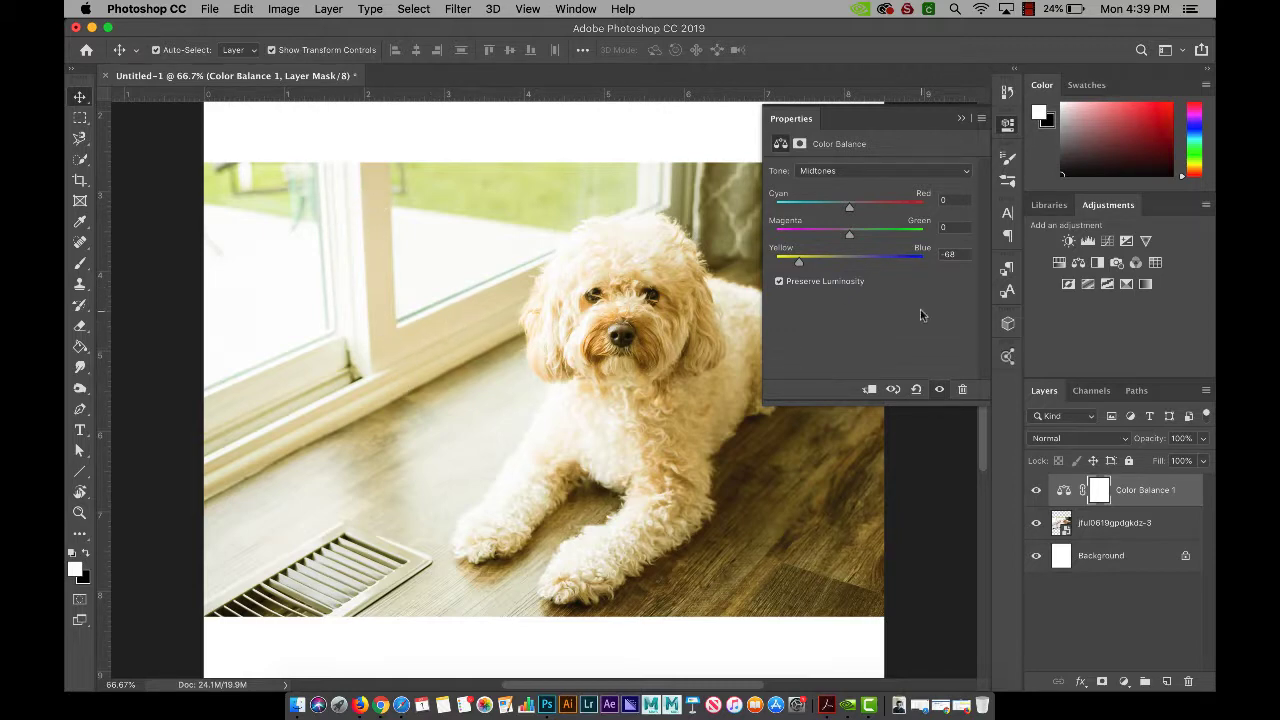
drag(797, 261, 838, 257)
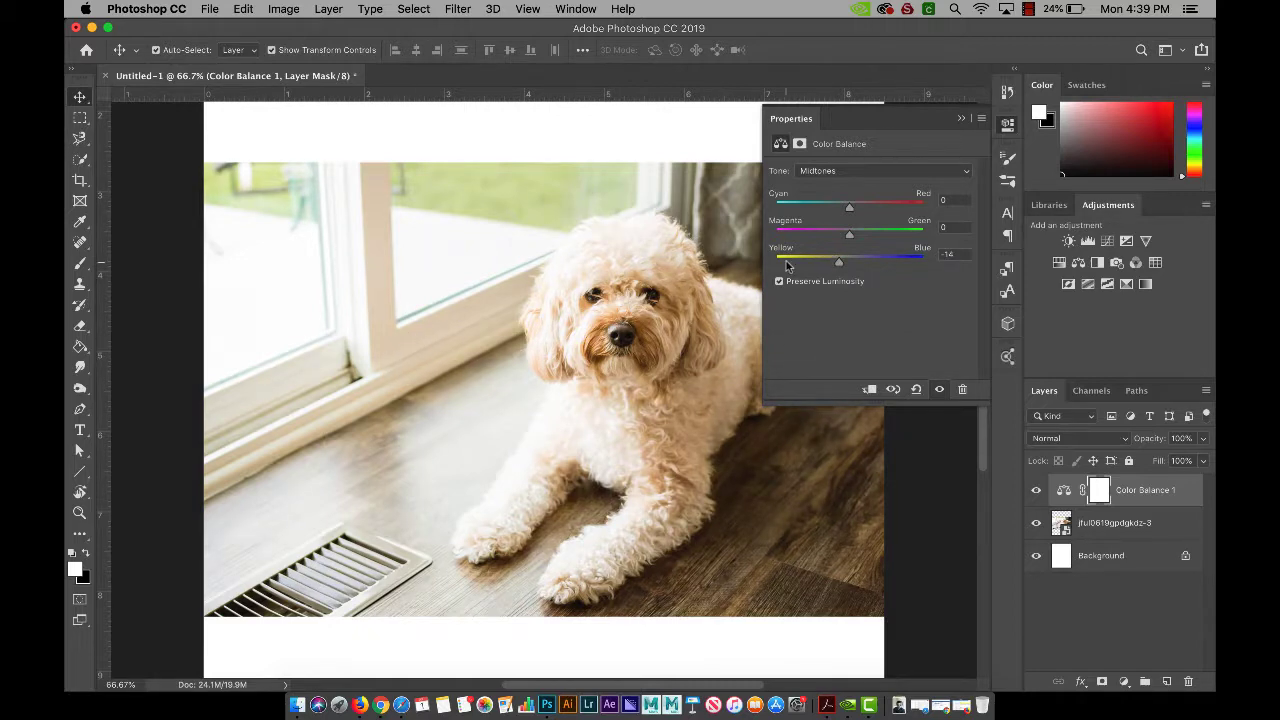
View the Color Balance tone ranges, keeping Midtones, and delete the Color Balance adjustment layer
click(850, 171)
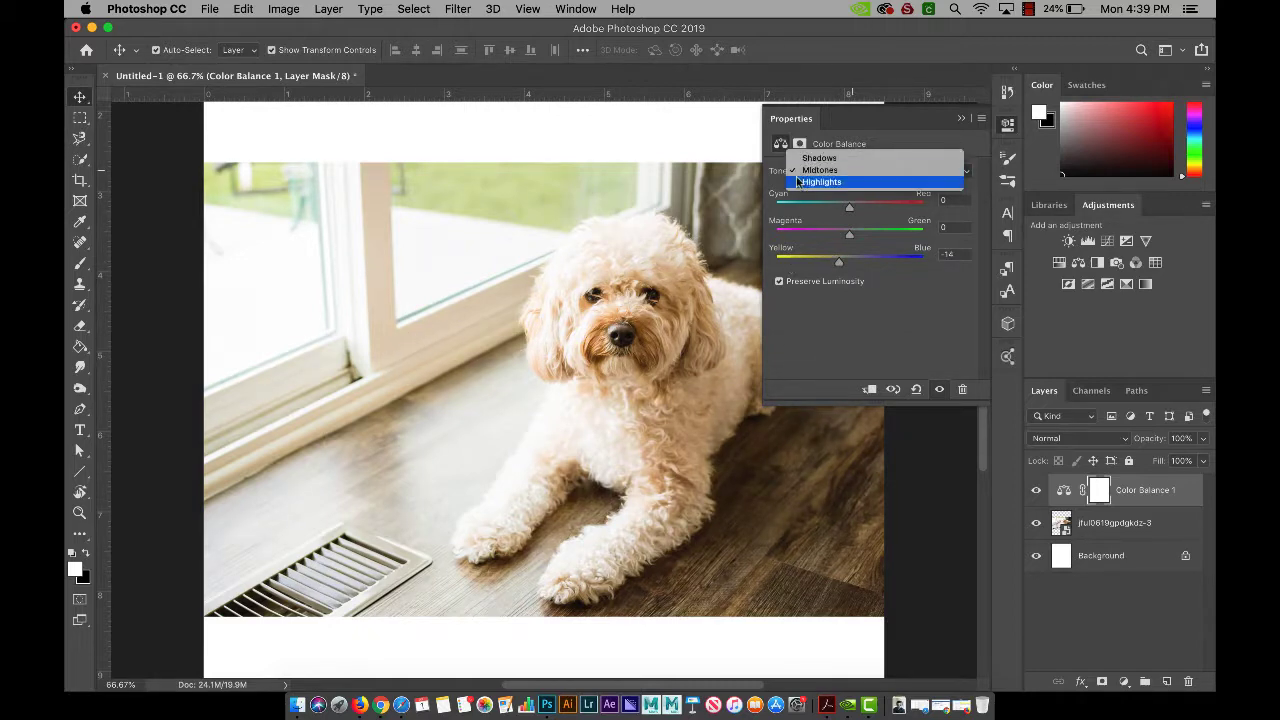
click(847, 171)
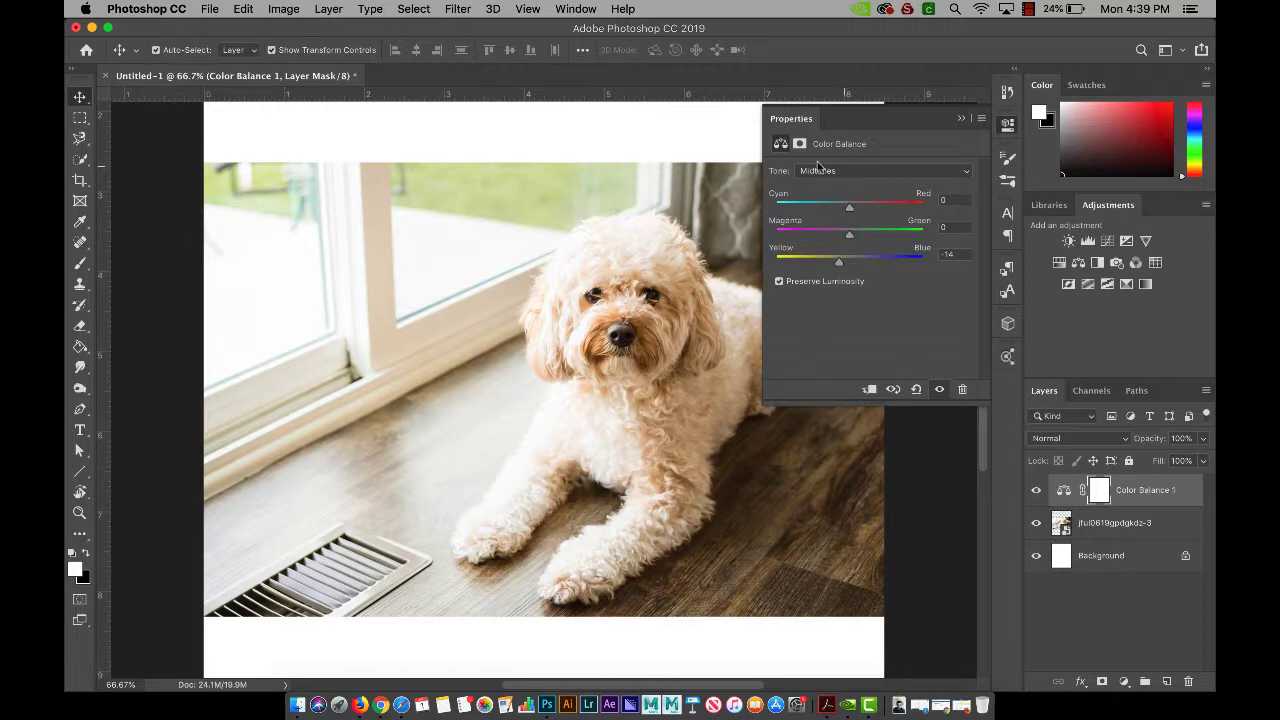
click(961, 119)
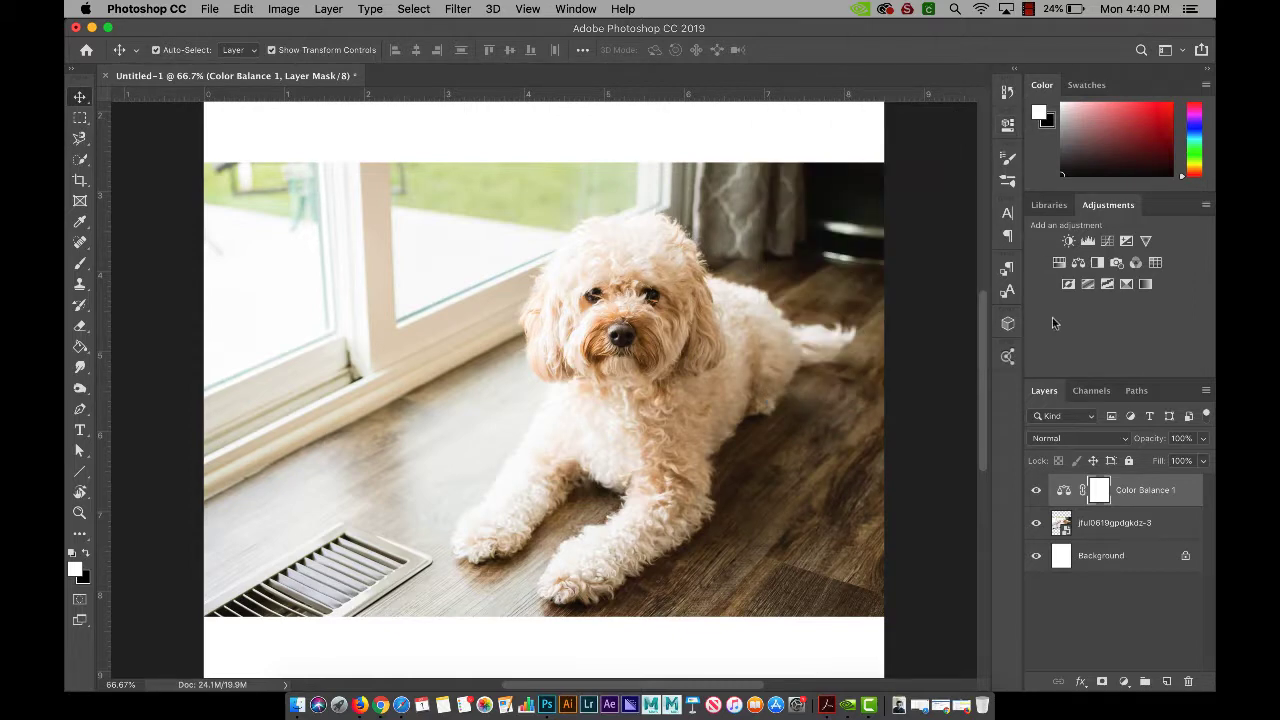
drag(1150, 498, 1193, 680)
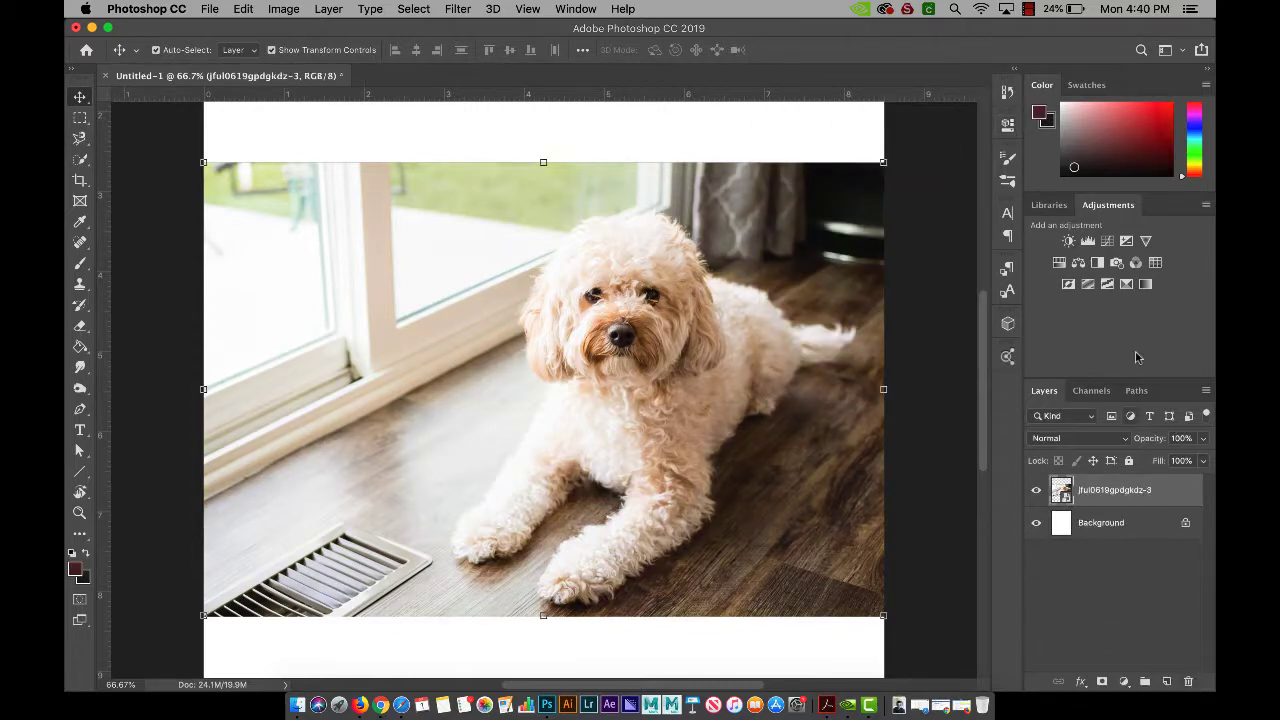
Add a Black & White adjustment layer above the dog photo, adjust its color sliders starting with Reds, and delete the layer
click(1096, 264)
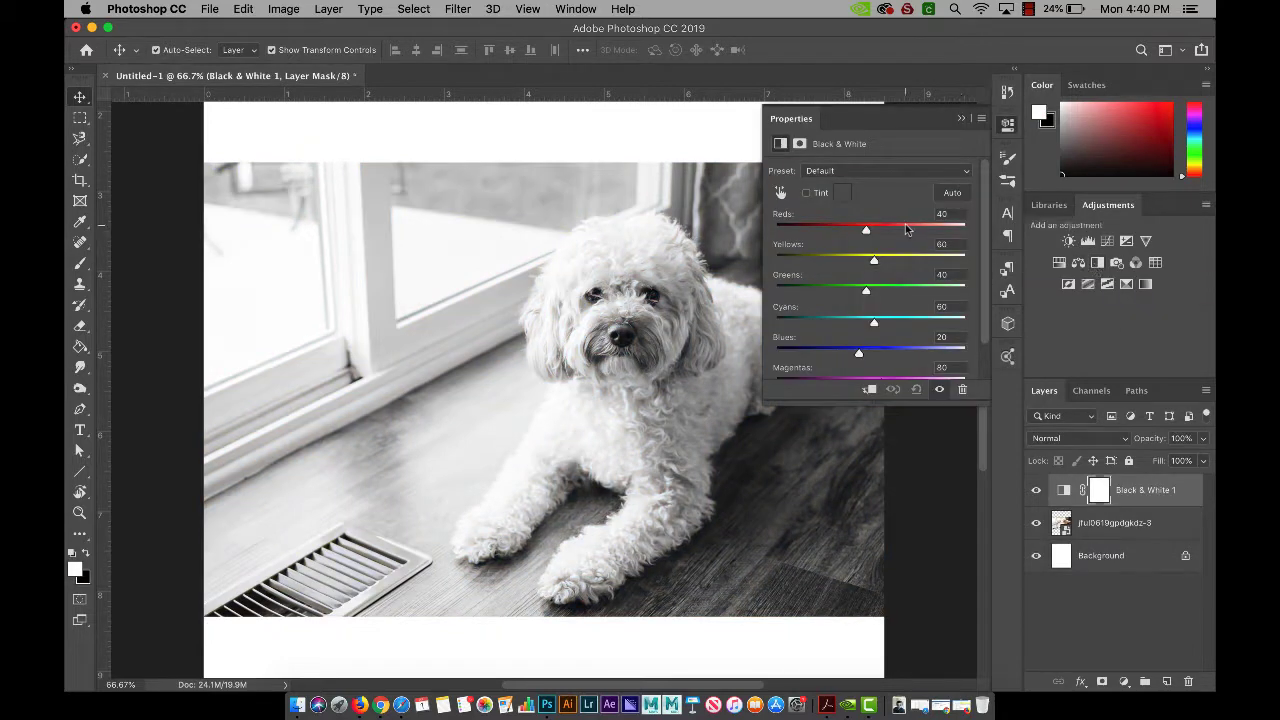
drag(868, 232, 873, 268)
click(961, 118)
drag(1140, 496, 1188, 681)
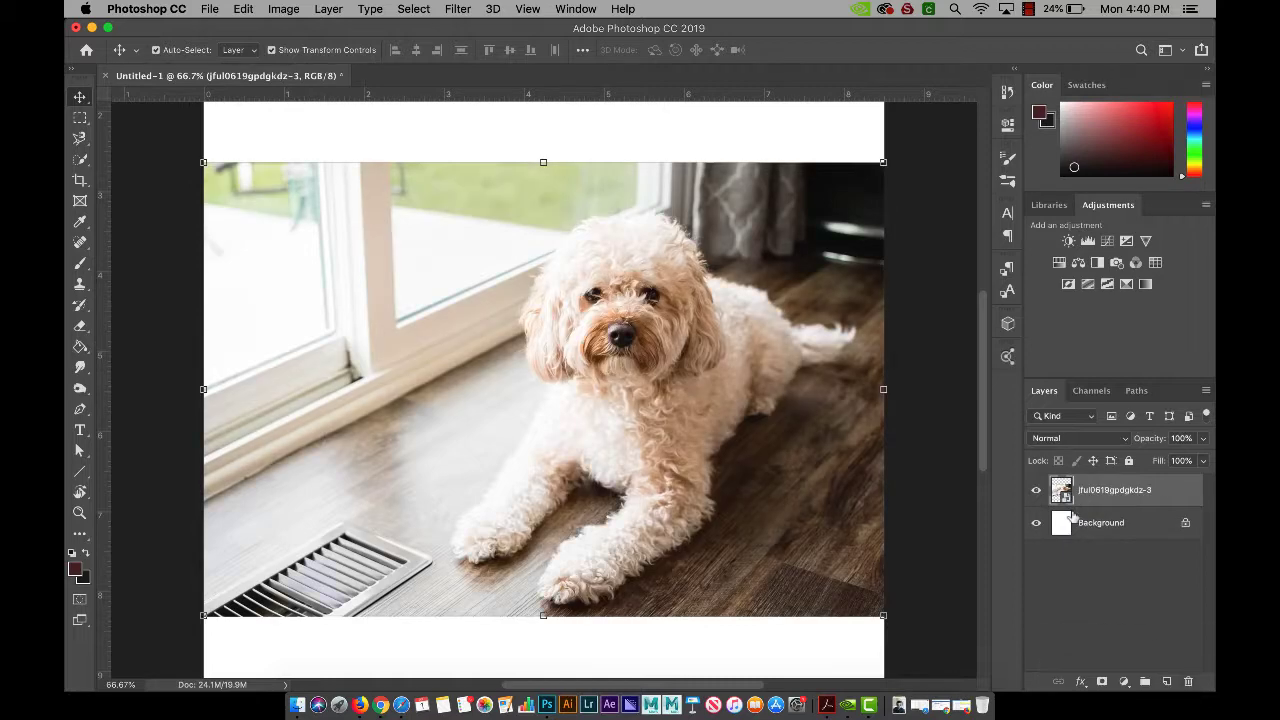
Add an Invert adjustment layer to turn the dog photo into a negative, and delete that layer
click(1068, 285)
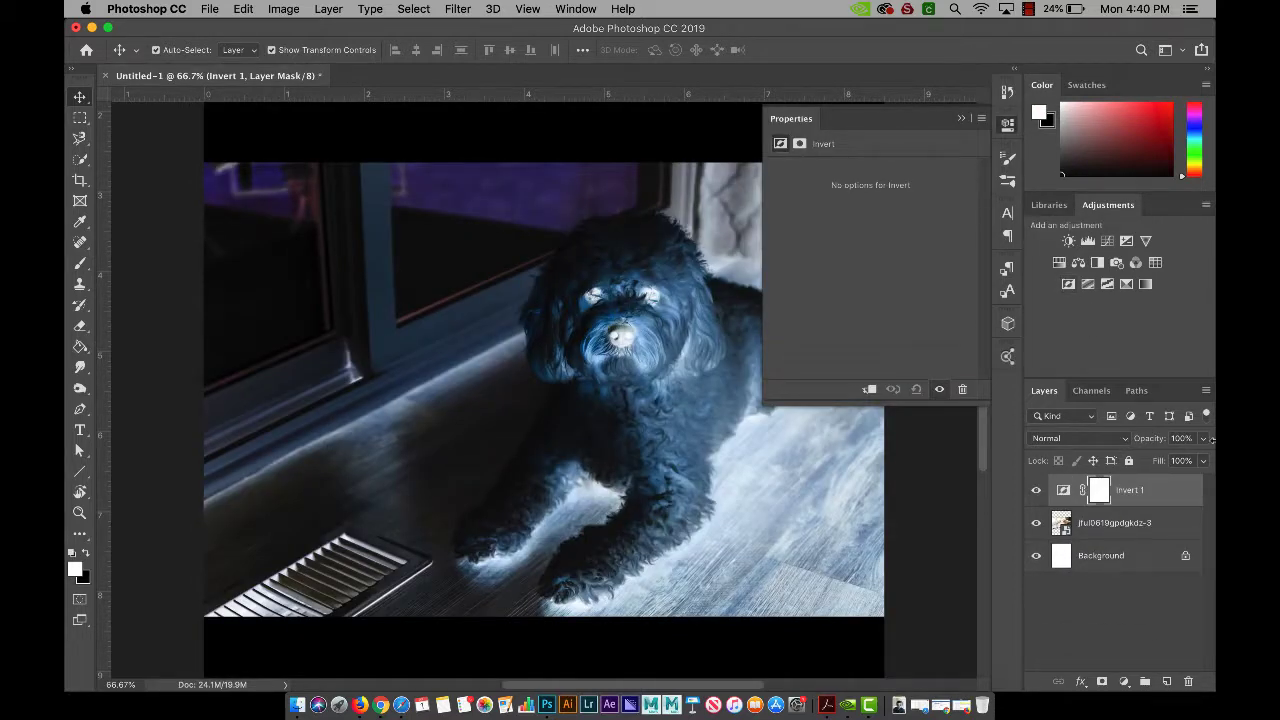
drag(1165, 503, 1188, 681)
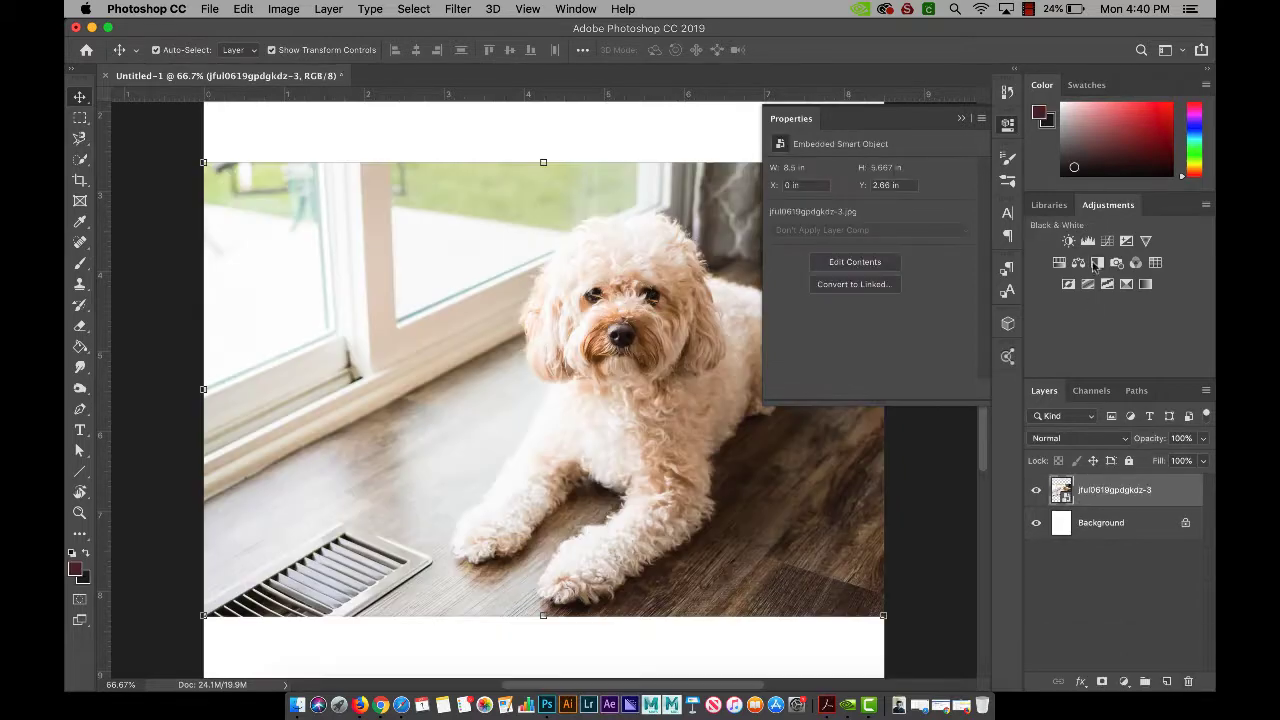
Add a Posterize adjustment layer, set its levels to 9, and delete the layer
click(1088, 285)
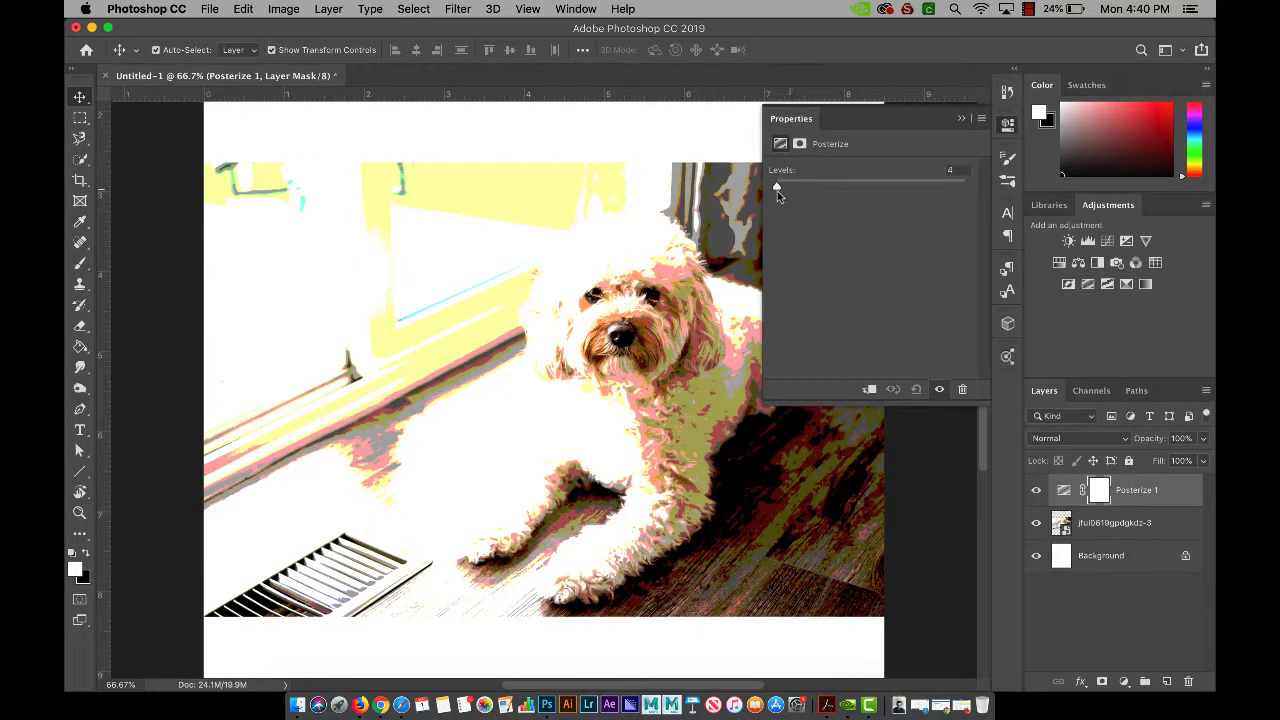
mouse_move(776, 190)
mouse_down()
mouse_move(803, 183)
mouse_move(781, 191)
mouse_up()
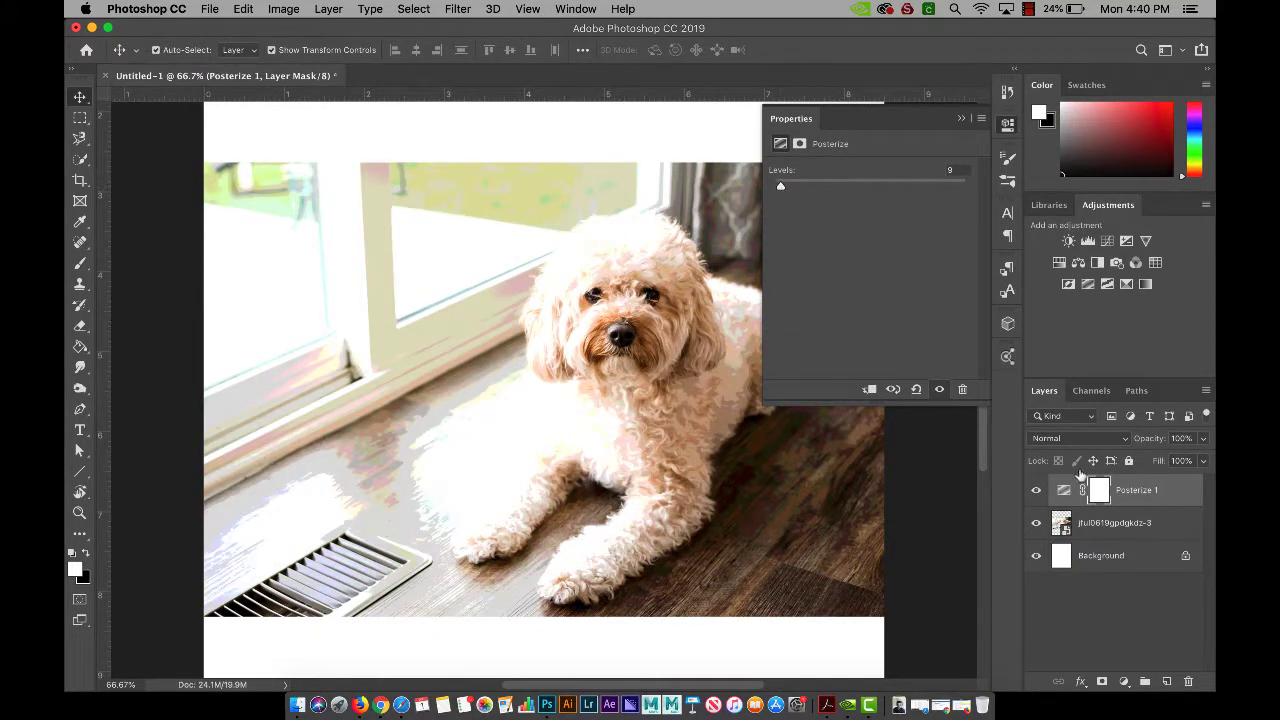
drag(1140, 492, 1189, 681)
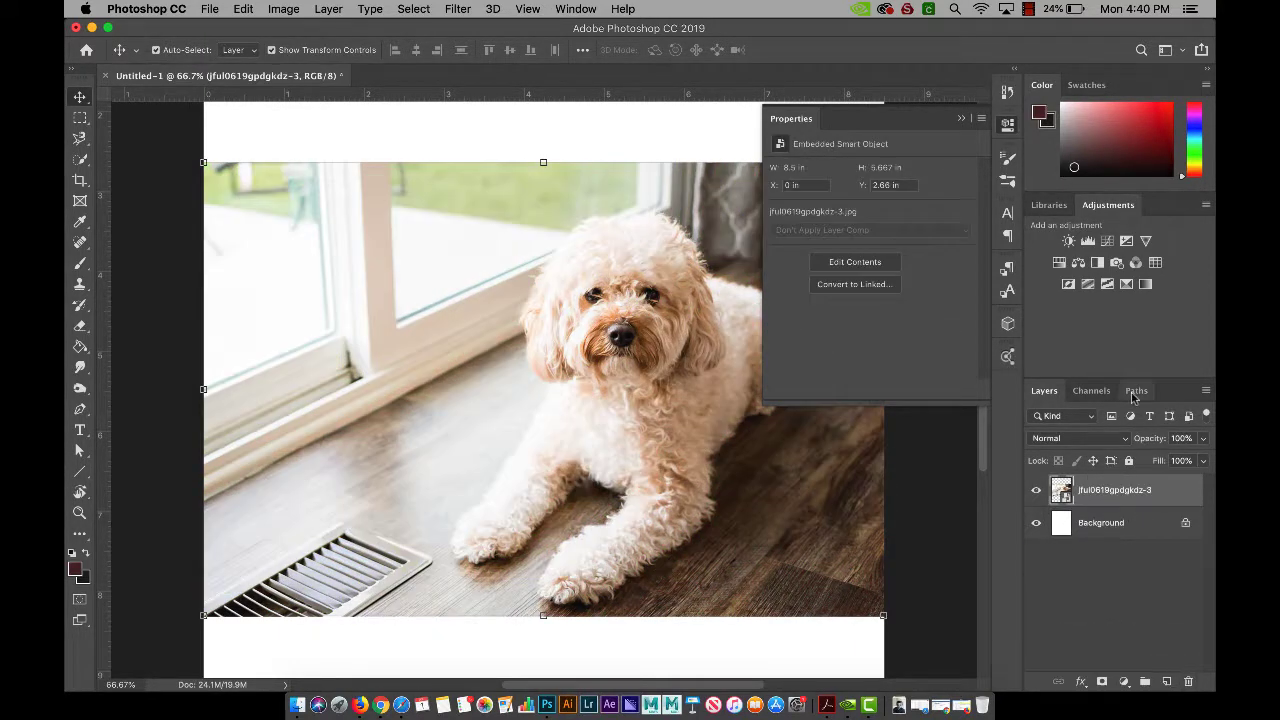
click(961, 118)
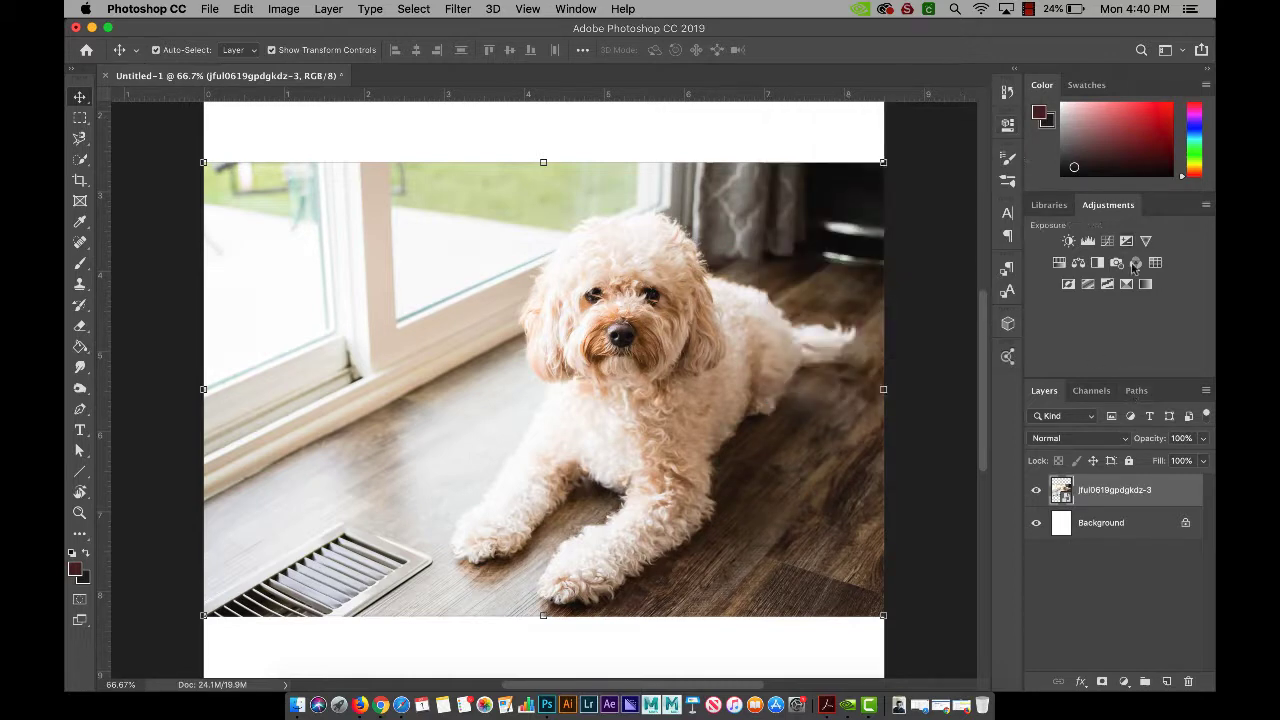